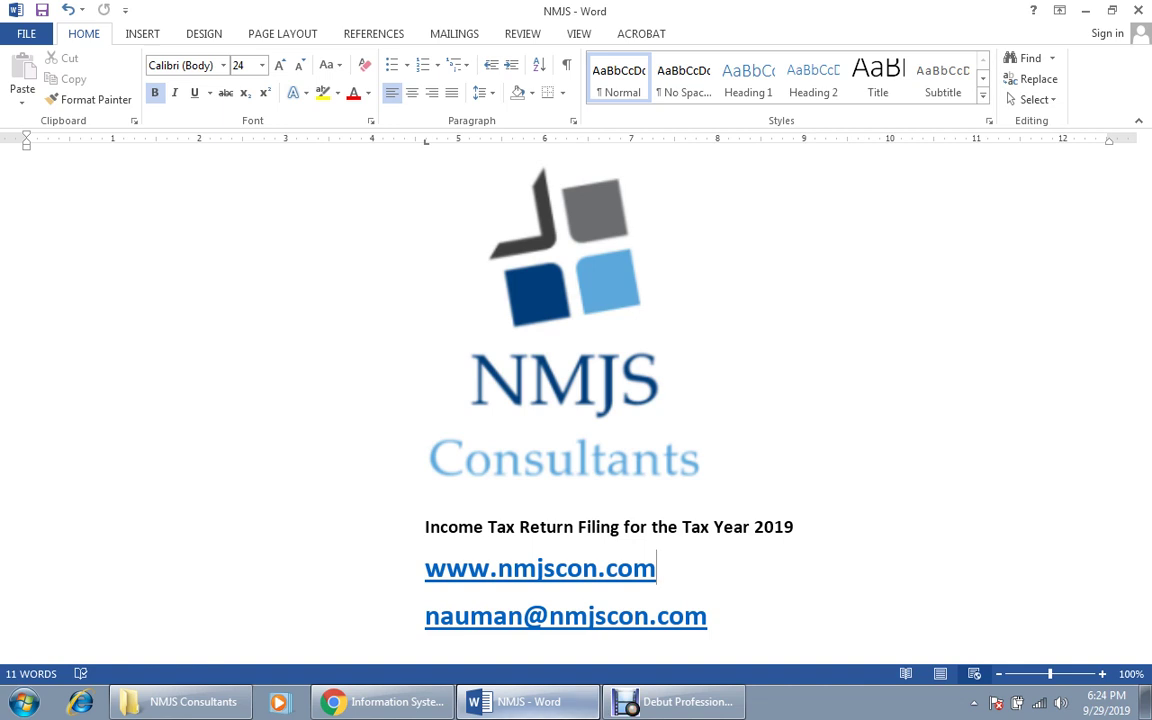
Step: Bring the IRIS inbox to the front and open the Declaration list of returns and statements
{"action": "left_click", "coordinate": [383, 701]}
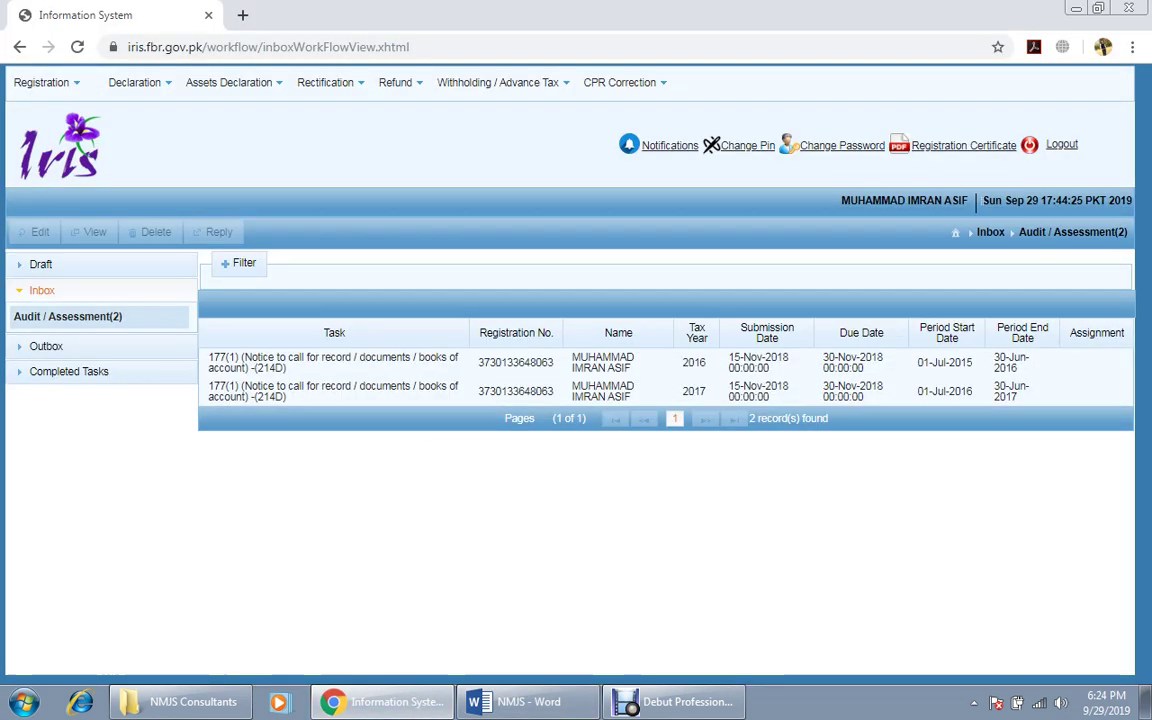
{"action": "left_click_drag", "start_coordinate": [208, 47], "coordinate": [112, 47]}
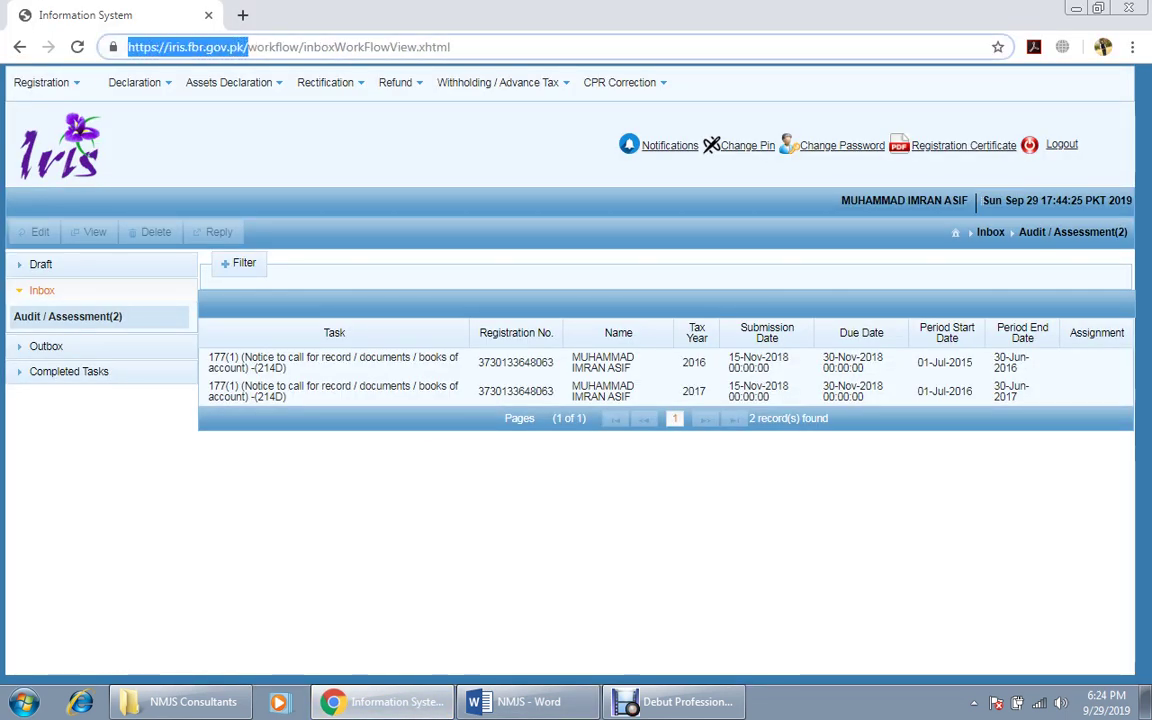
{"action": "left_click", "coordinate": [451, 47]}
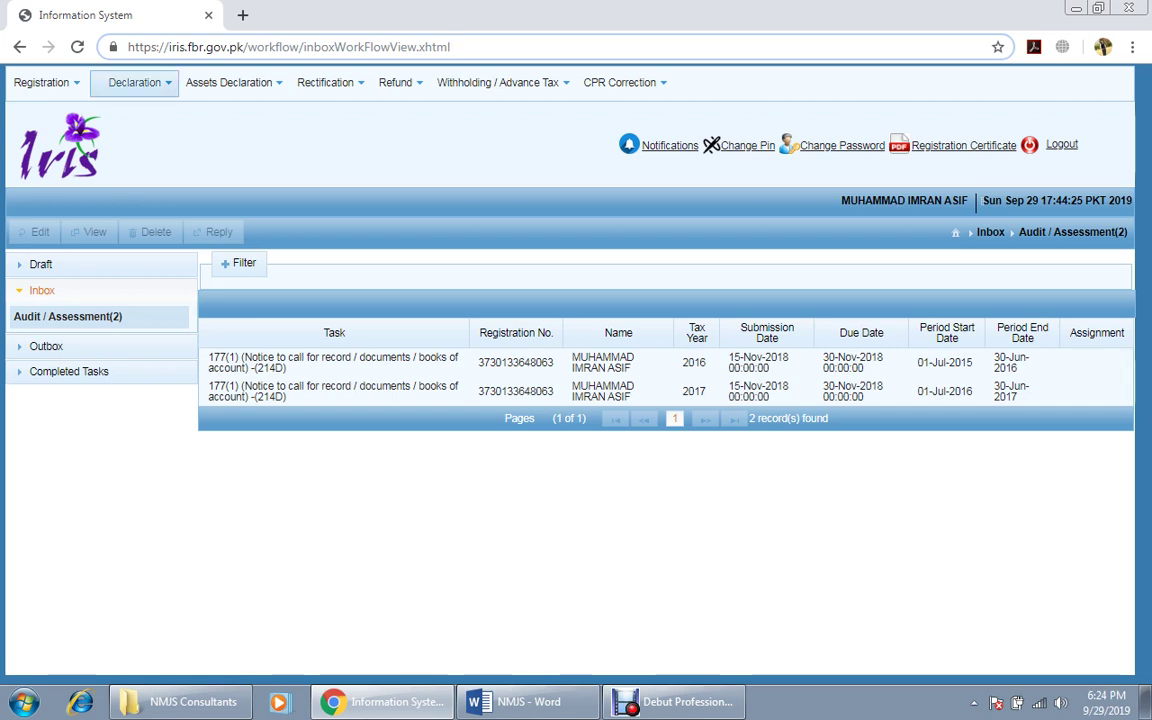
{"action": "left_click", "coordinate": [128, 82]}
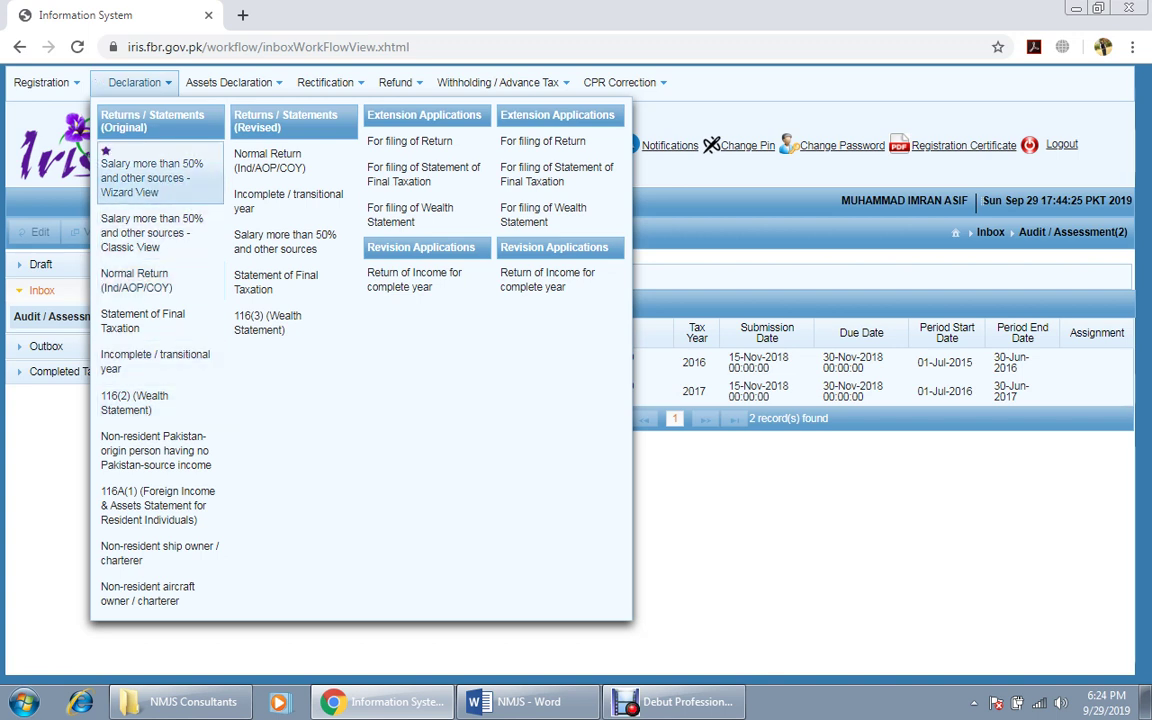
Step: Start a 114(1) return for tax period 2019, choosing 01-Jul-2018 to 30-Jun-2019
{"action": "left_click", "coordinate": [136, 280]}
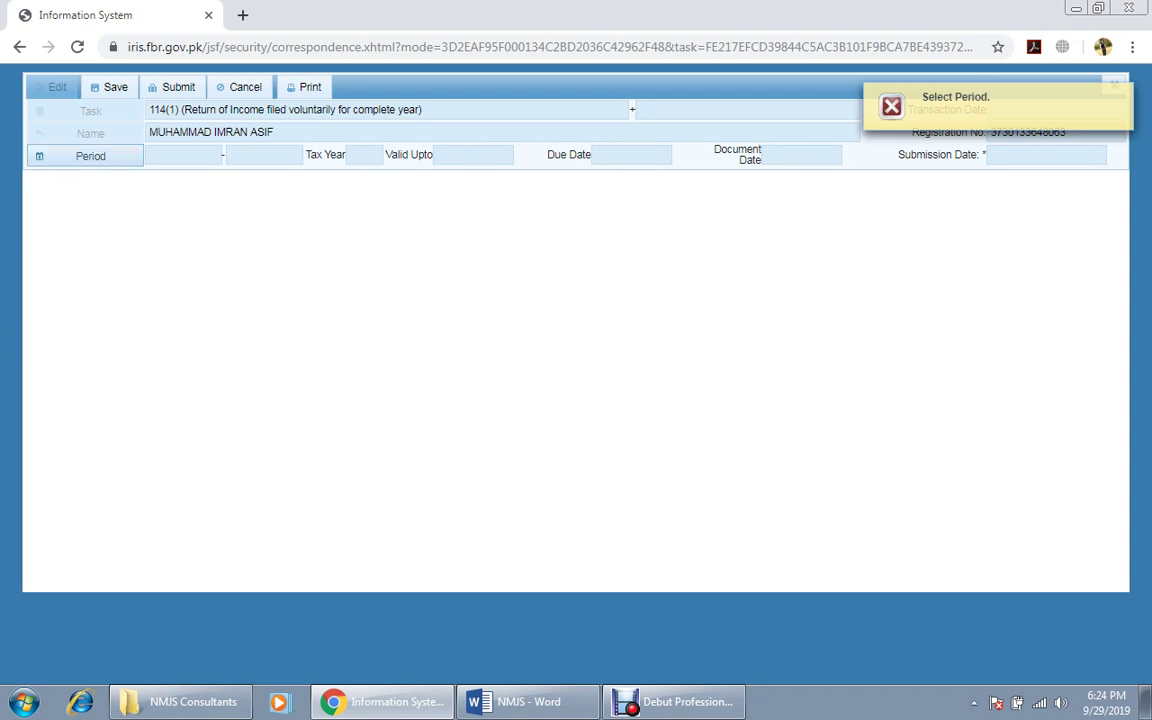
{"action": "left_click", "coordinate": [75, 155]}
{"action": "type", "text": "2019"}
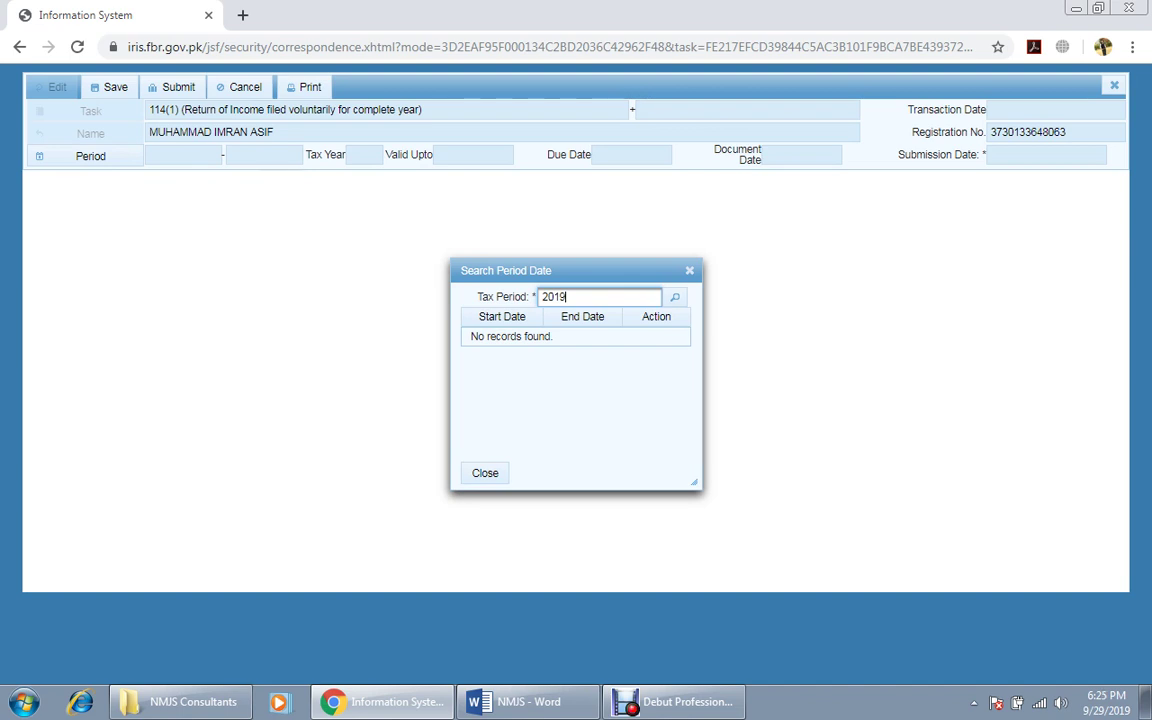
{"action": "key", "text": "Return"}
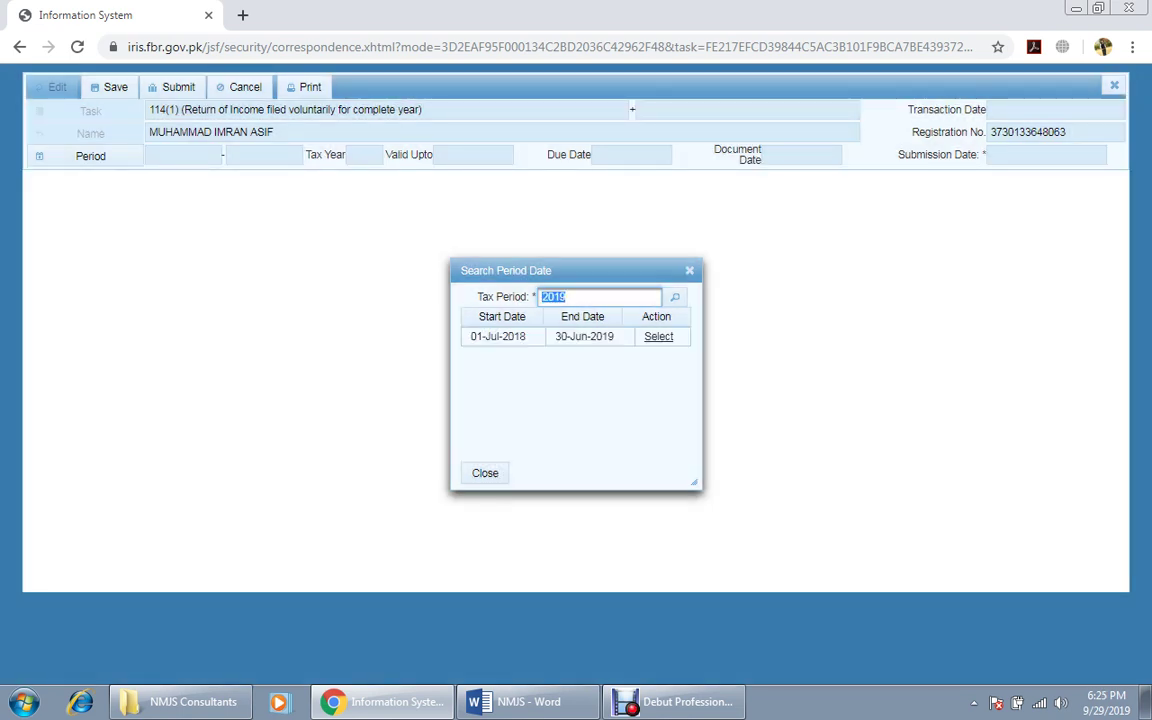
{"action": "left_click", "coordinate": [658, 336]}
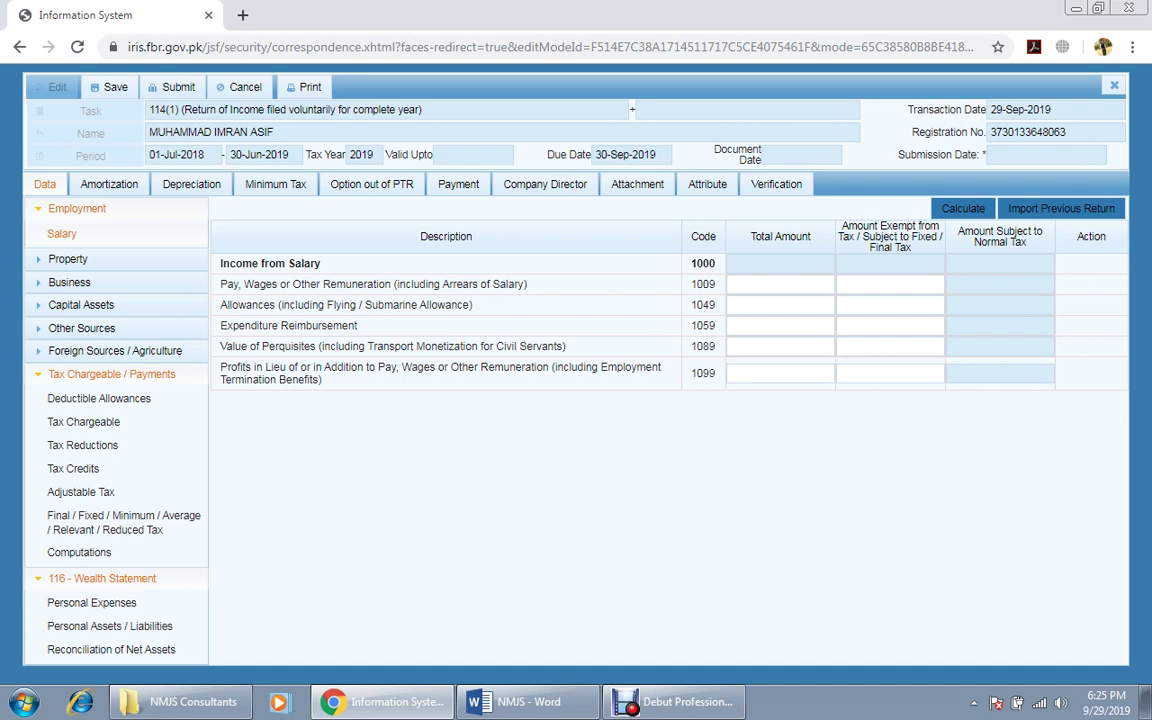
Step: Enter the total pay and wages amount for code 1009 on the Salary sheet
{"action": "left_click", "coordinate": [830, 284]}
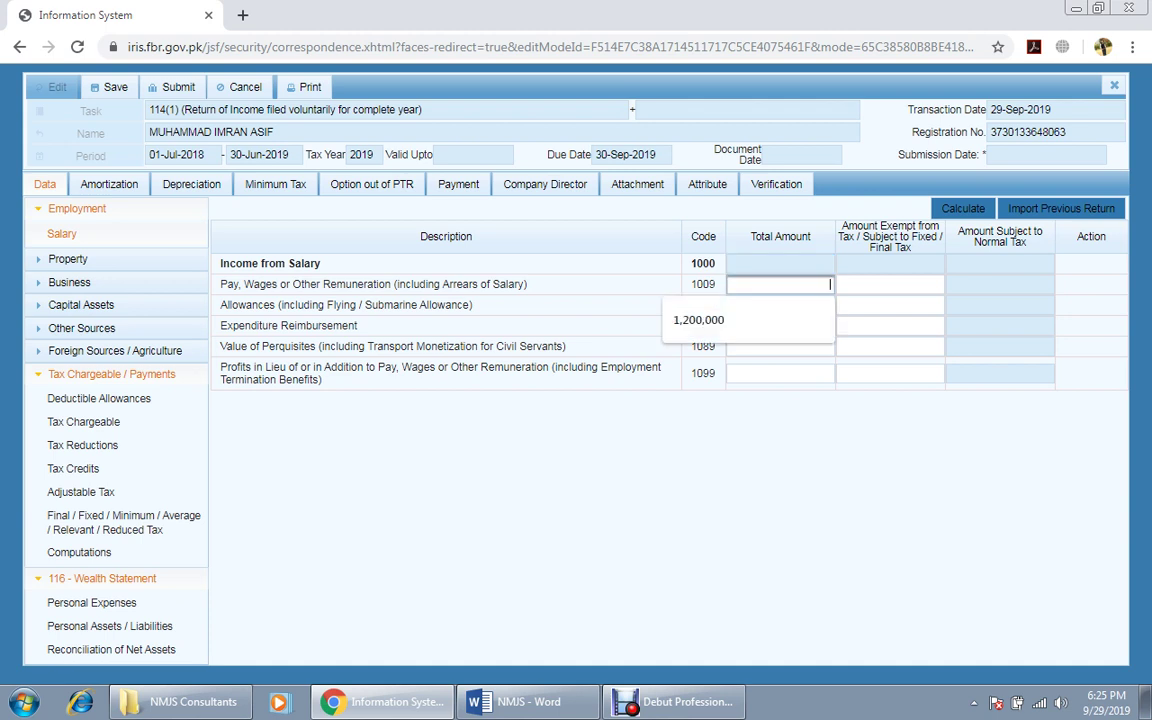
{"action": "left_click", "coordinate": [780, 346]}
{"action": "left_click", "coordinate": [780, 284]}
{"action": "type", "text": "120000"}
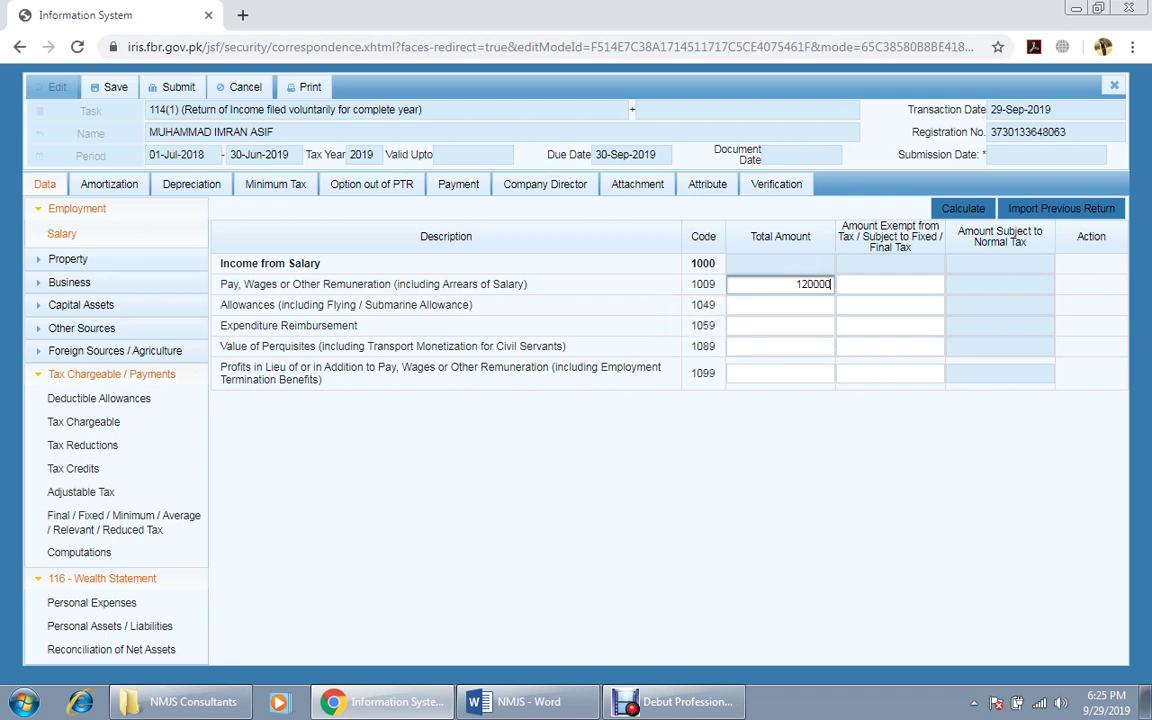
{"action": "key", "text": "Tab"}
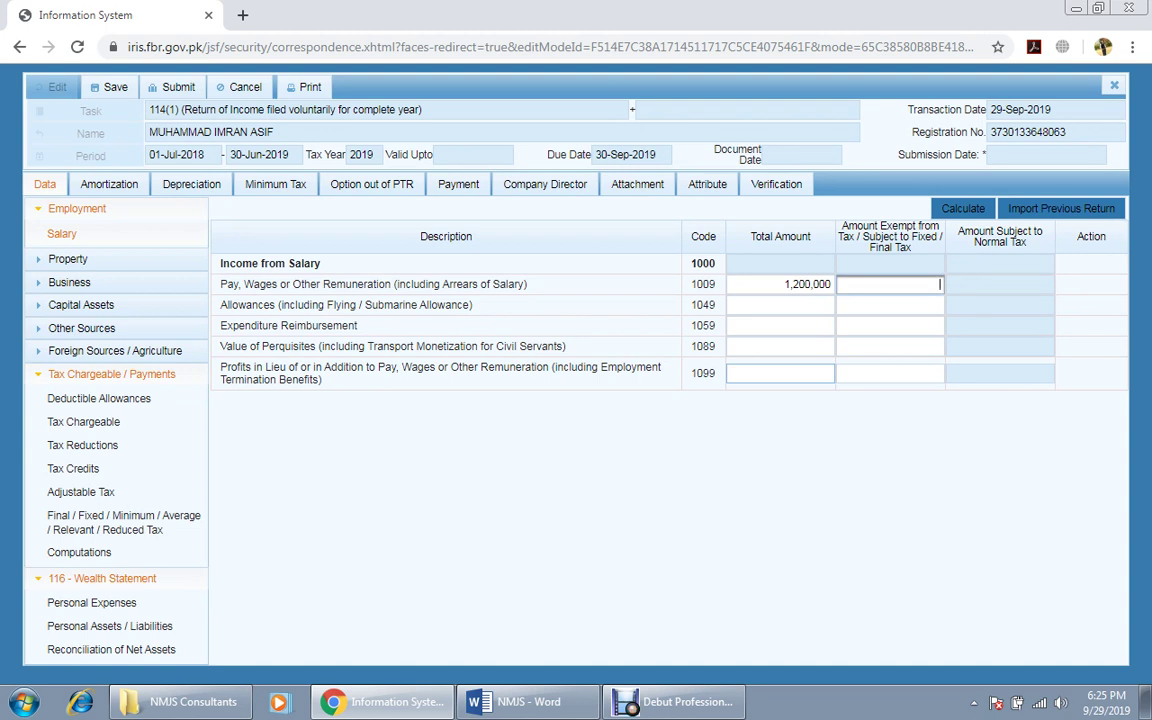
Step: Check the allowances, reimbursement and perquisites lines, then recommit 1,200,000 under code 1009
{"action": "left_click", "coordinate": [807, 284]}
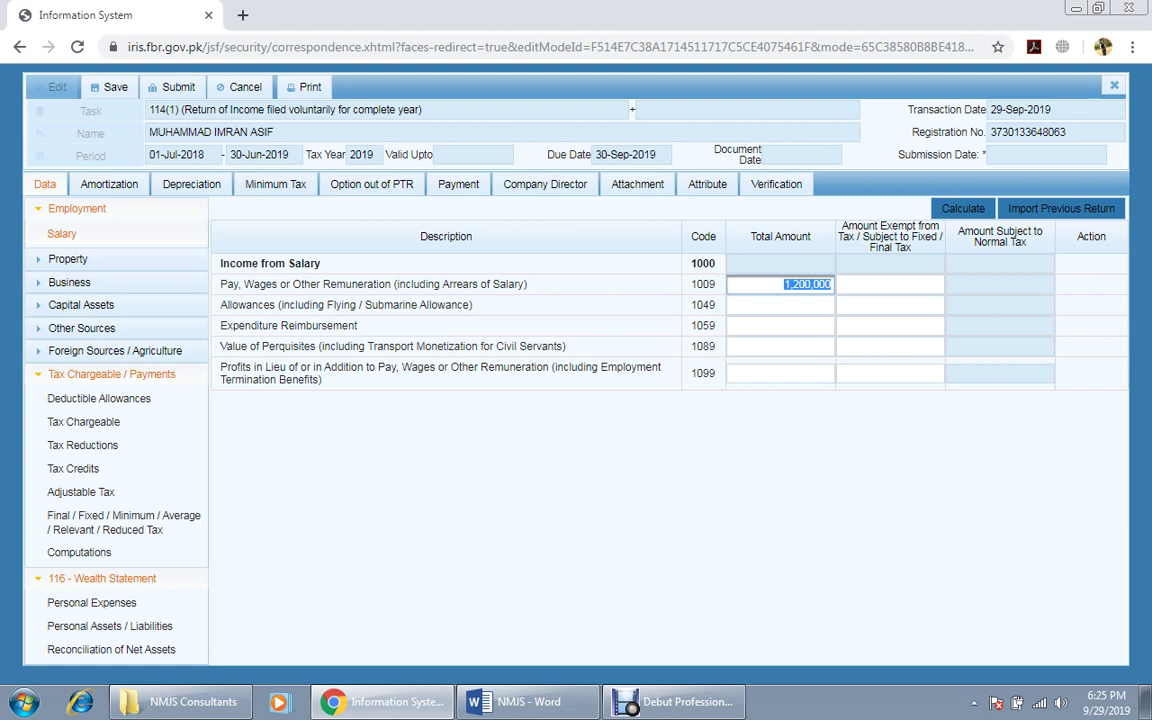
{"action": "left_click", "coordinate": [780, 346]}
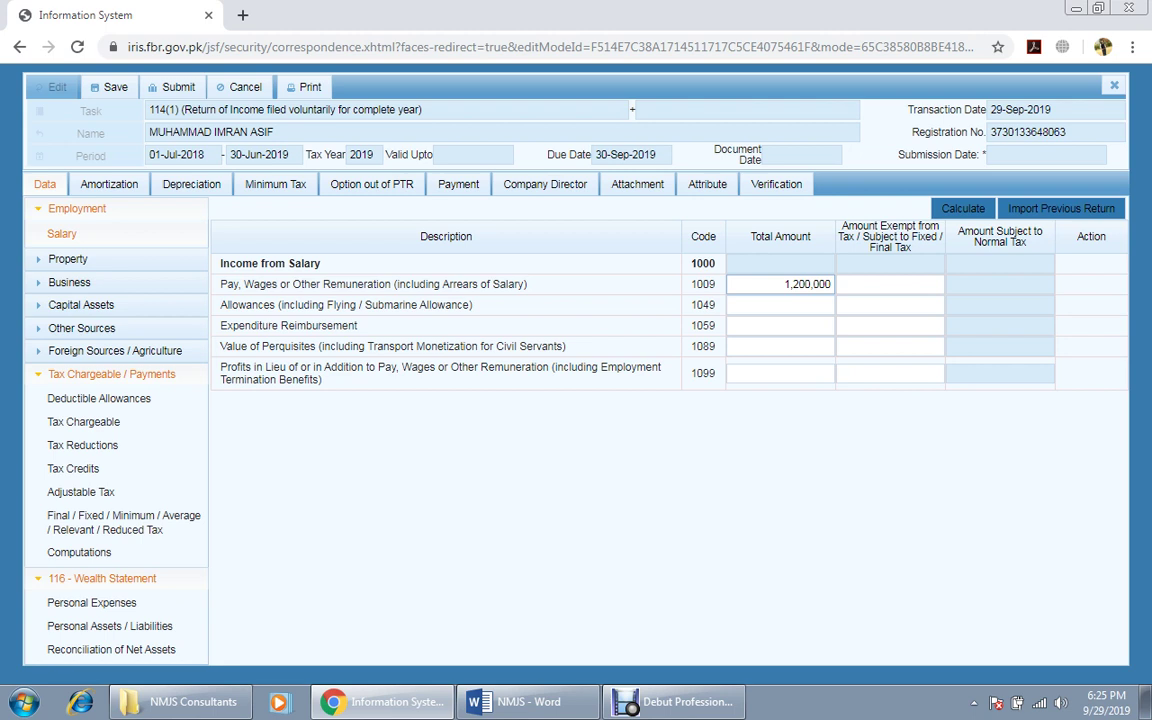
{"action": "left_click", "coordinate": [780, 284]}
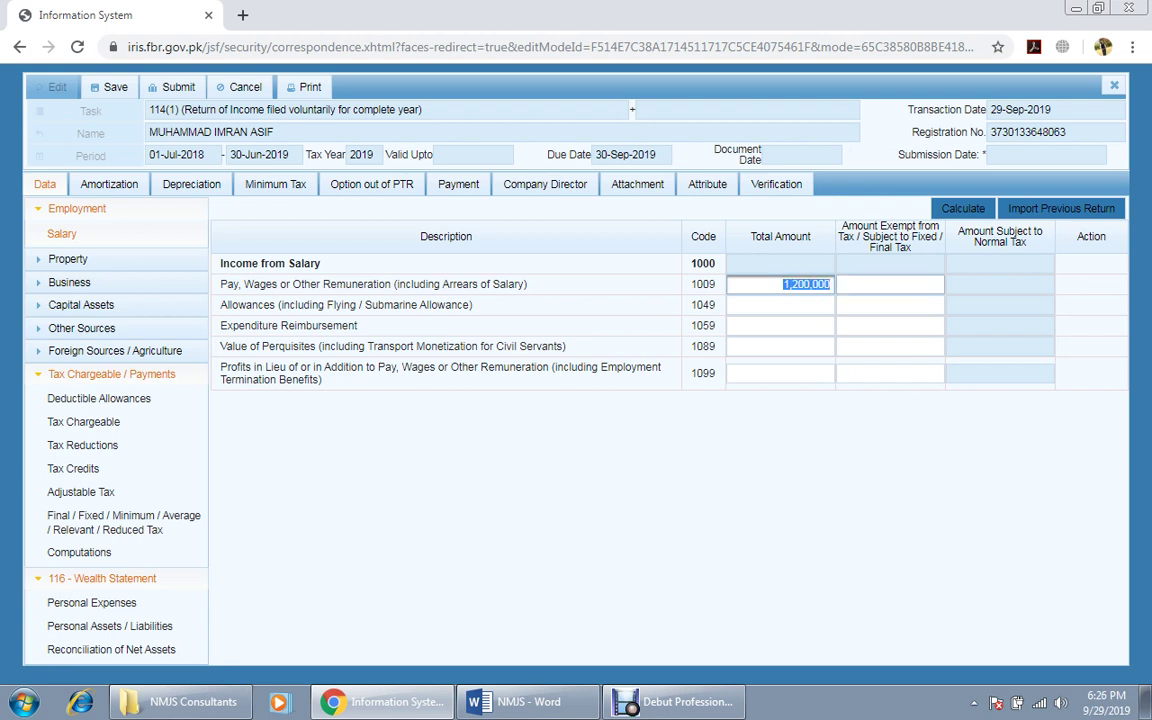
{"action": "left_click", "coordinate": [939, 284]}
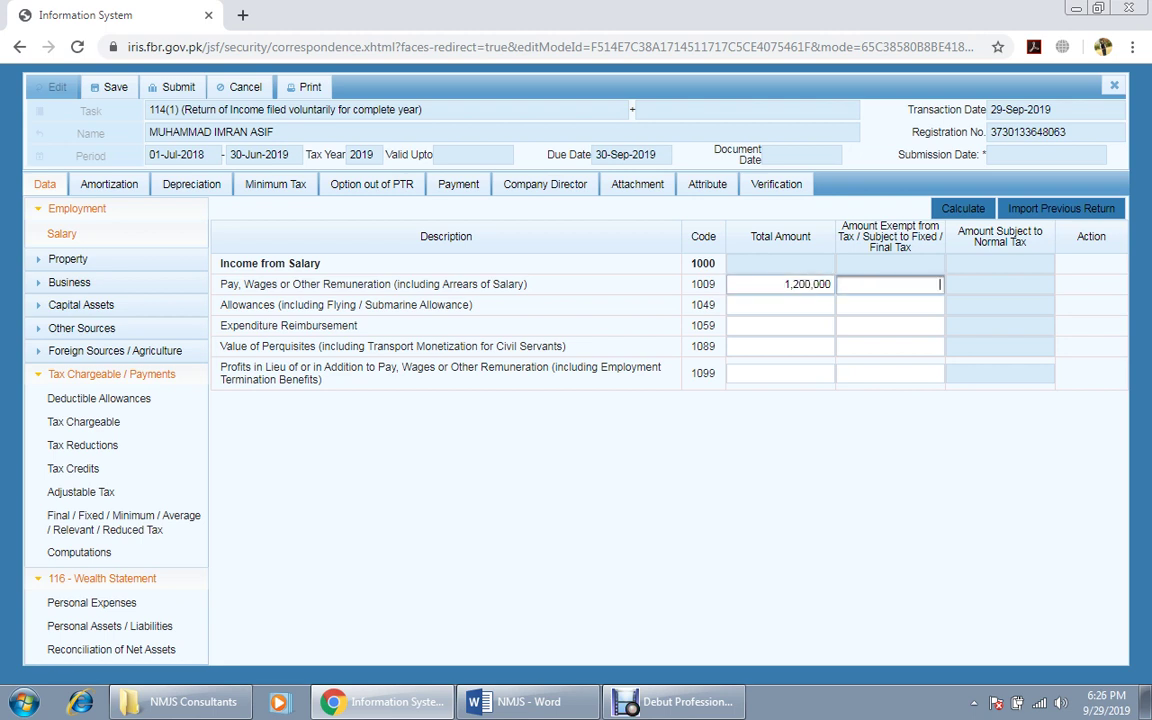
{"action": "left_click", "coordinate": [780, 284]}
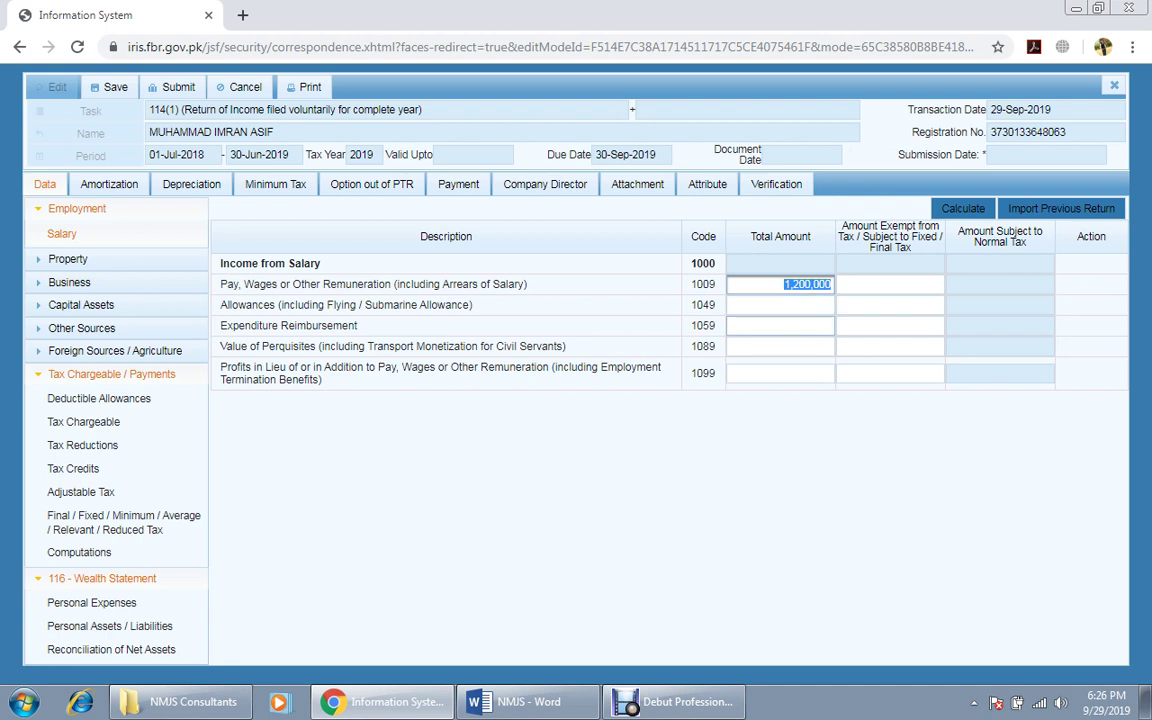
{"action": "left_click", "coordinate": [784, 284]}
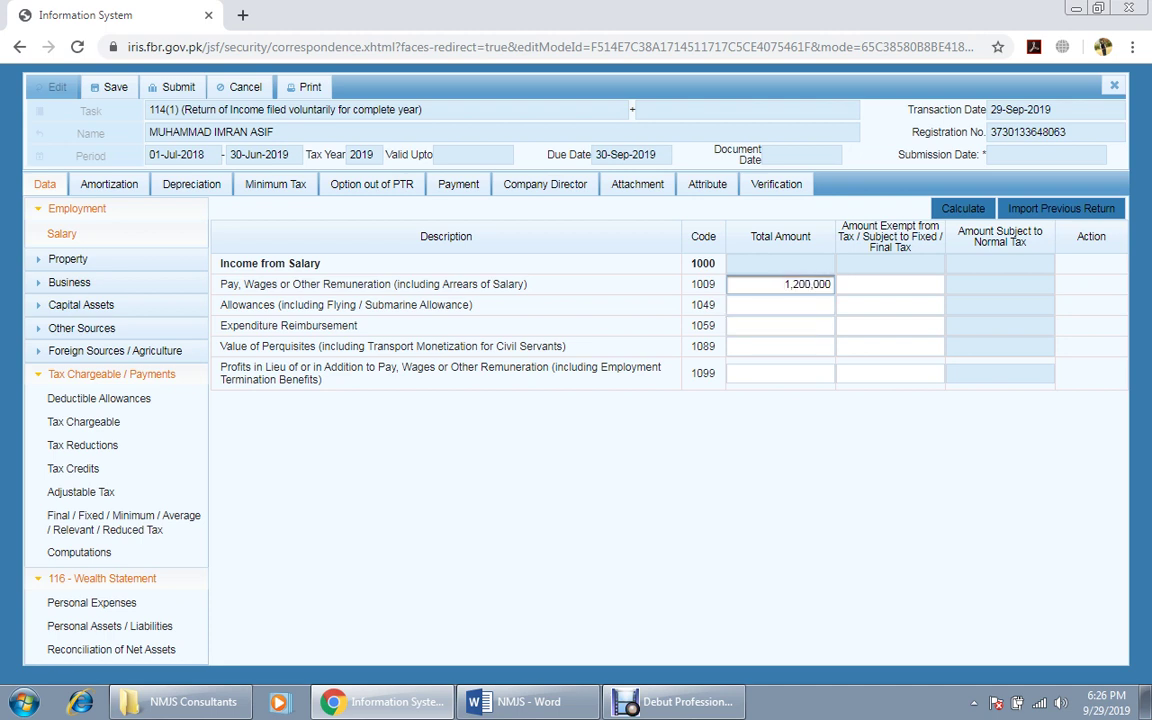
{"action": "left_click", "coordinate": [829, 305]}
{"action": "left_click_drag", "start_coordinate": [474, 305], "coordinate": [218, 305]}
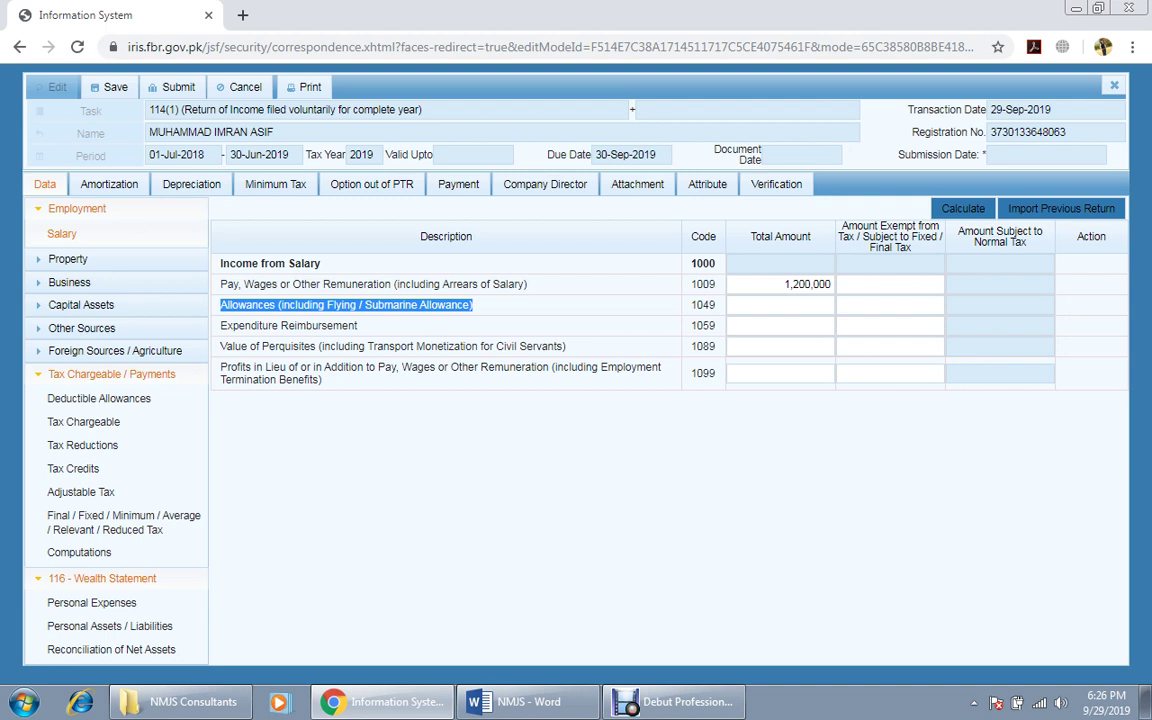
{"action": "left_click", "coordinate": [790, 325]}
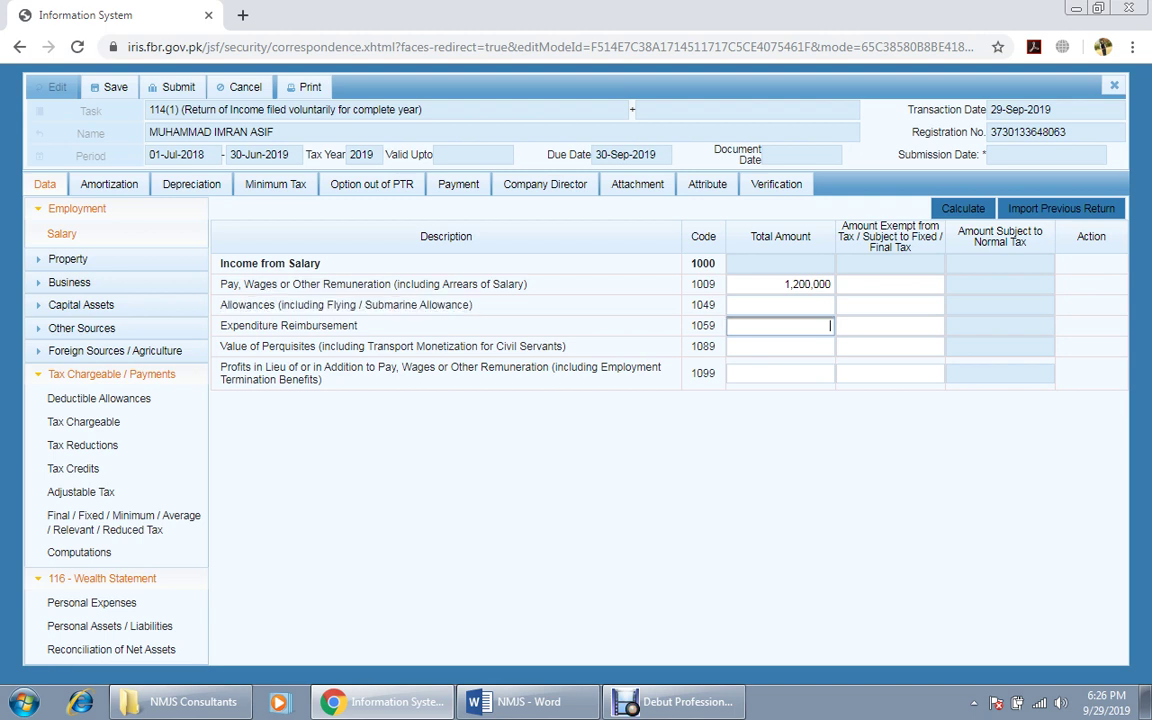
{"action": "left_click", "coordinate": [780, 346]}
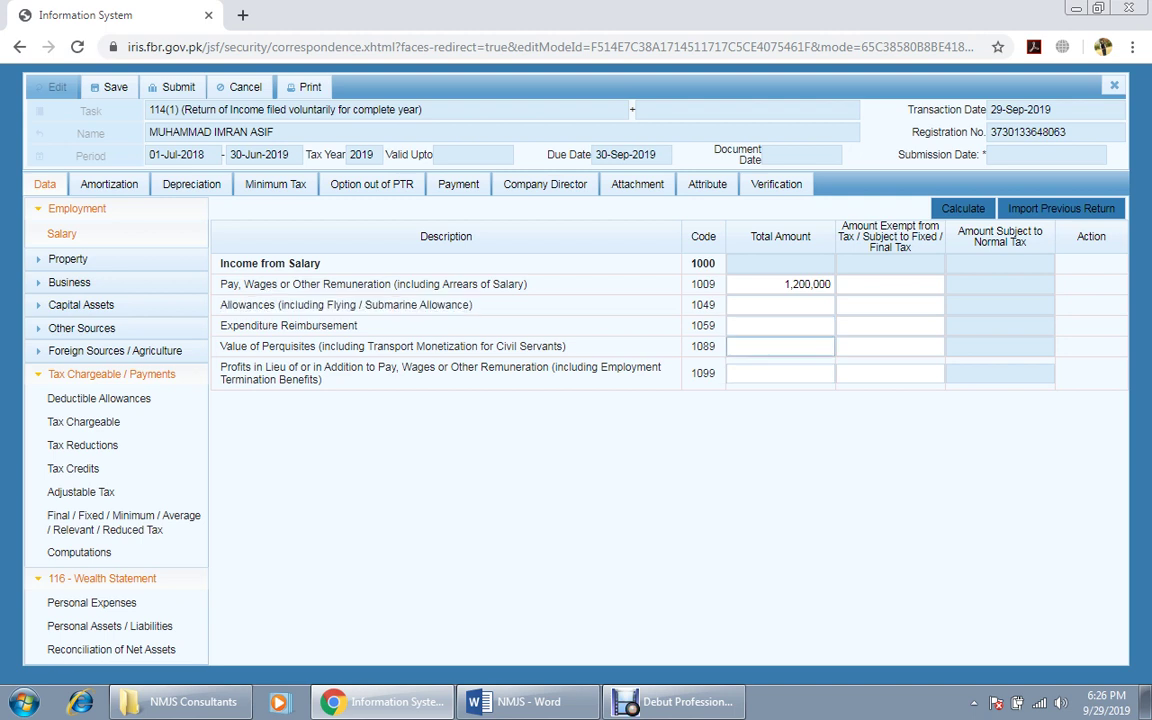
{"action": "key", "text": "shift+Tab"}
{"action": "key", "text": "shift+Tab"}
{"action": "key", "text": "shift+Tab"}
{"action": "key", "text": "shift+Tab"}
{"action": "key", "text": "shift+Tab"}
{"action": "key", "text": "shift+Tab"}
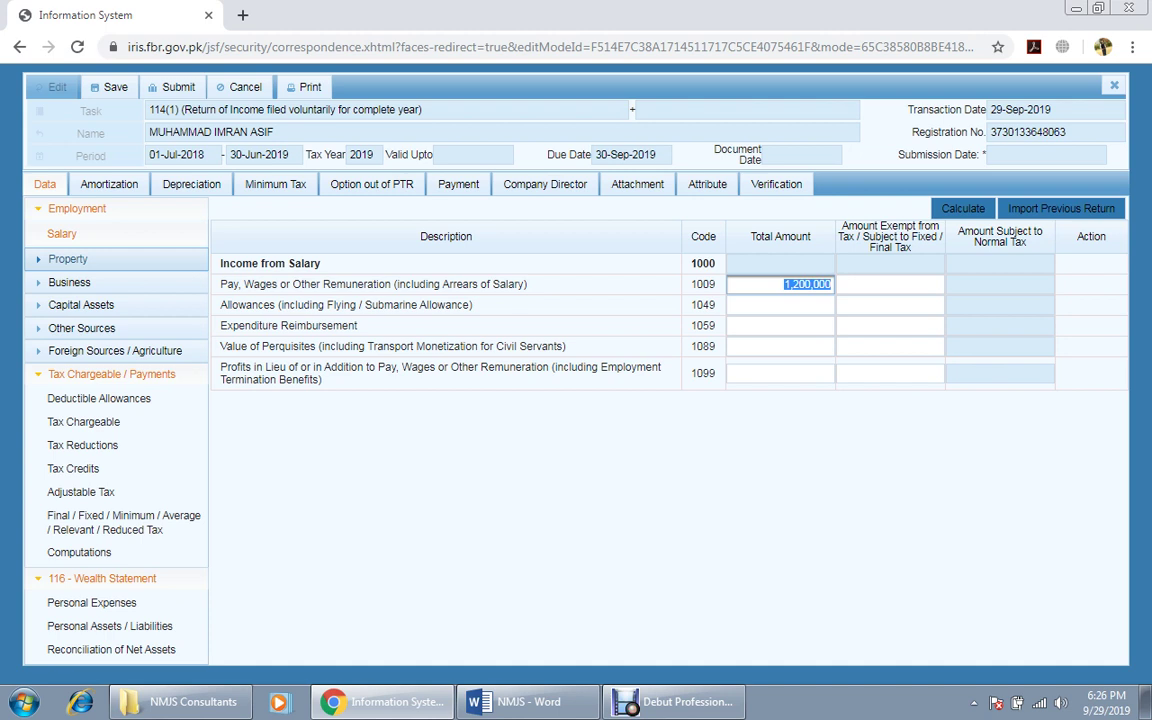
{"action": "key", "text": "Tab"}
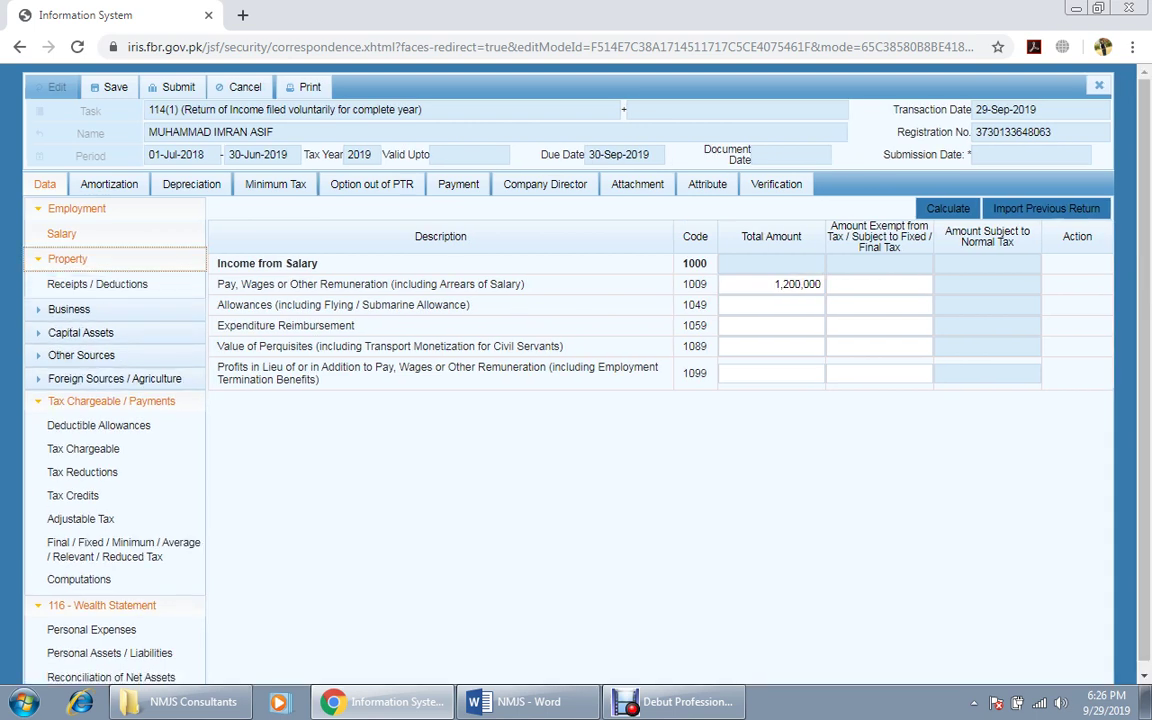
Step: View Property Receipts / Deductions, leaving rent lines 2001 to 2098 blank, then collapse Property
{"action": "left_click", "coordinate": [97, 284]}
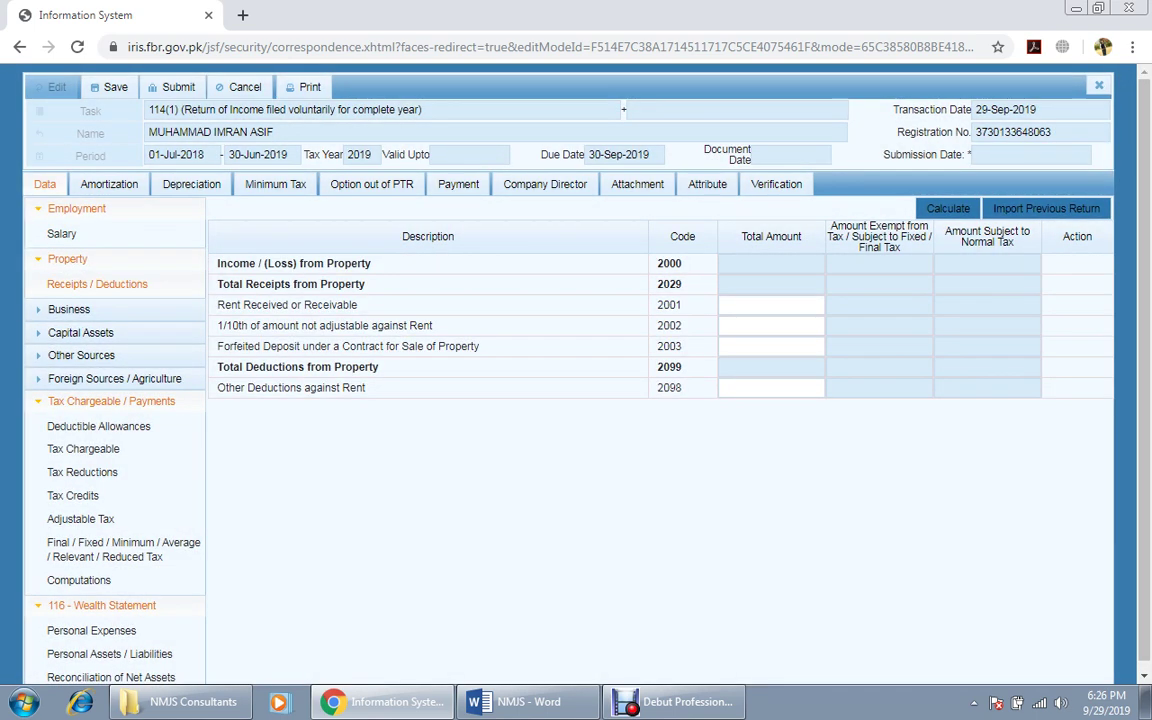
{"action": "left_click_drag", "start_coordinate": [358, 305], "coordinate": [216, 305]}
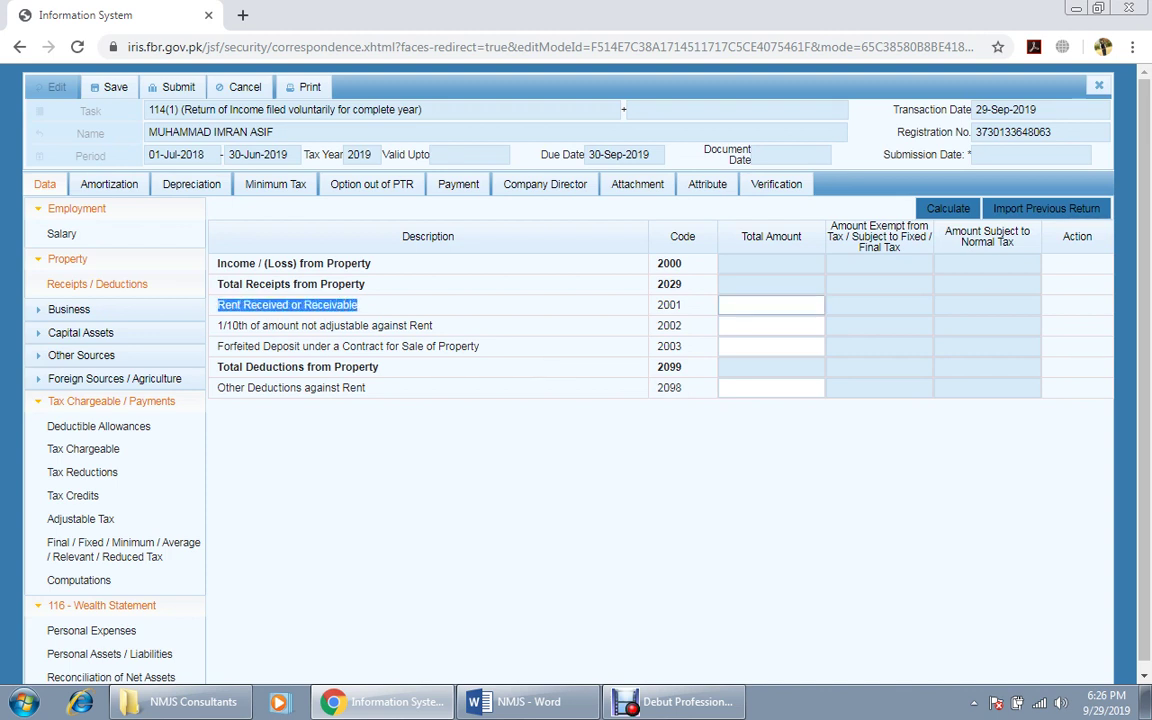
{"action": "left_click", "coordinate": [771, 305]}
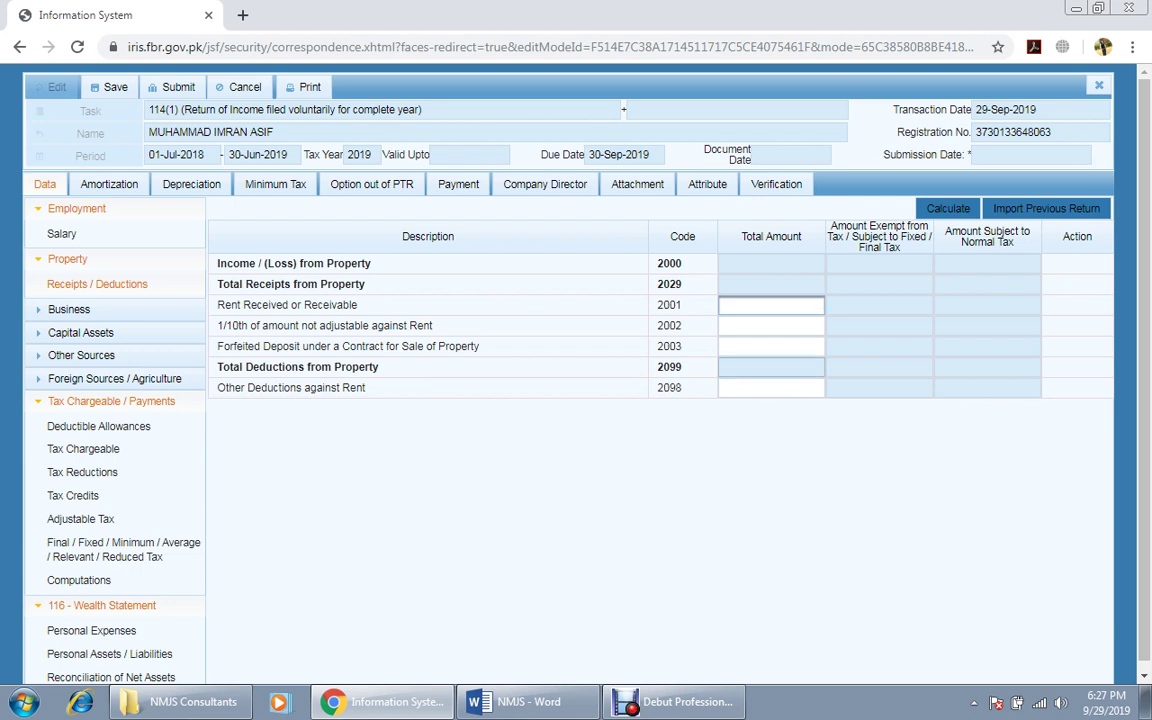
{"action": "left_click", "coordinate": [770, 388]}
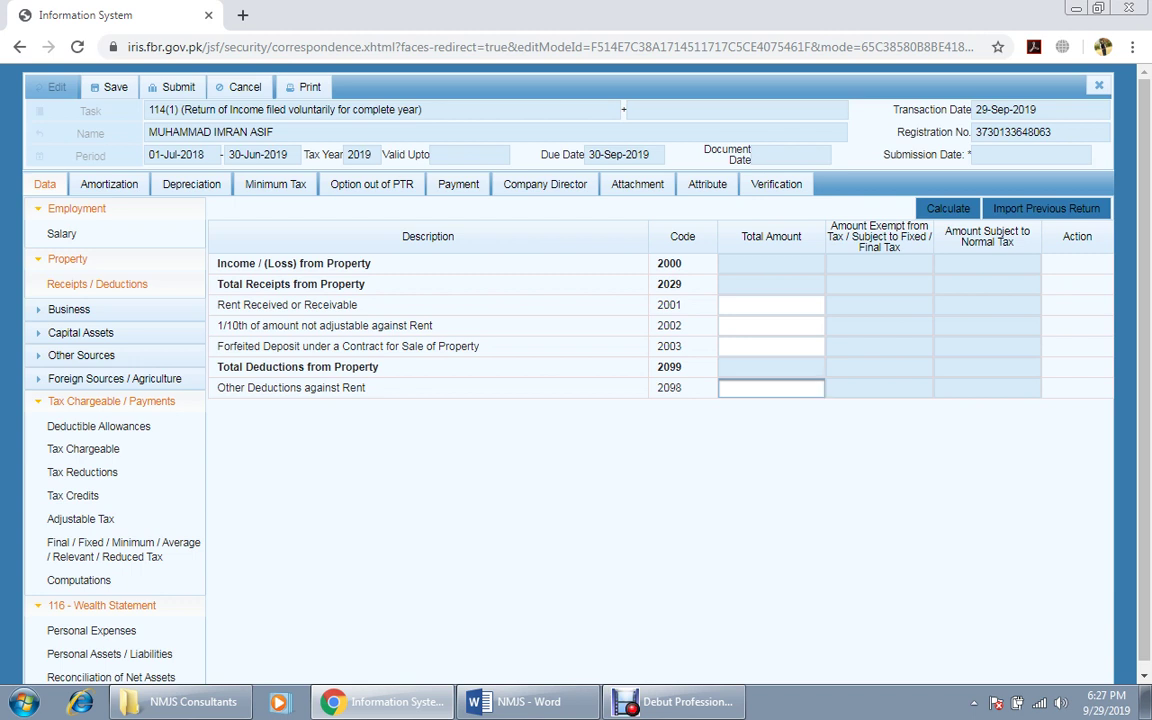
{"action": "left_click", "coordinate": [67, 258]}
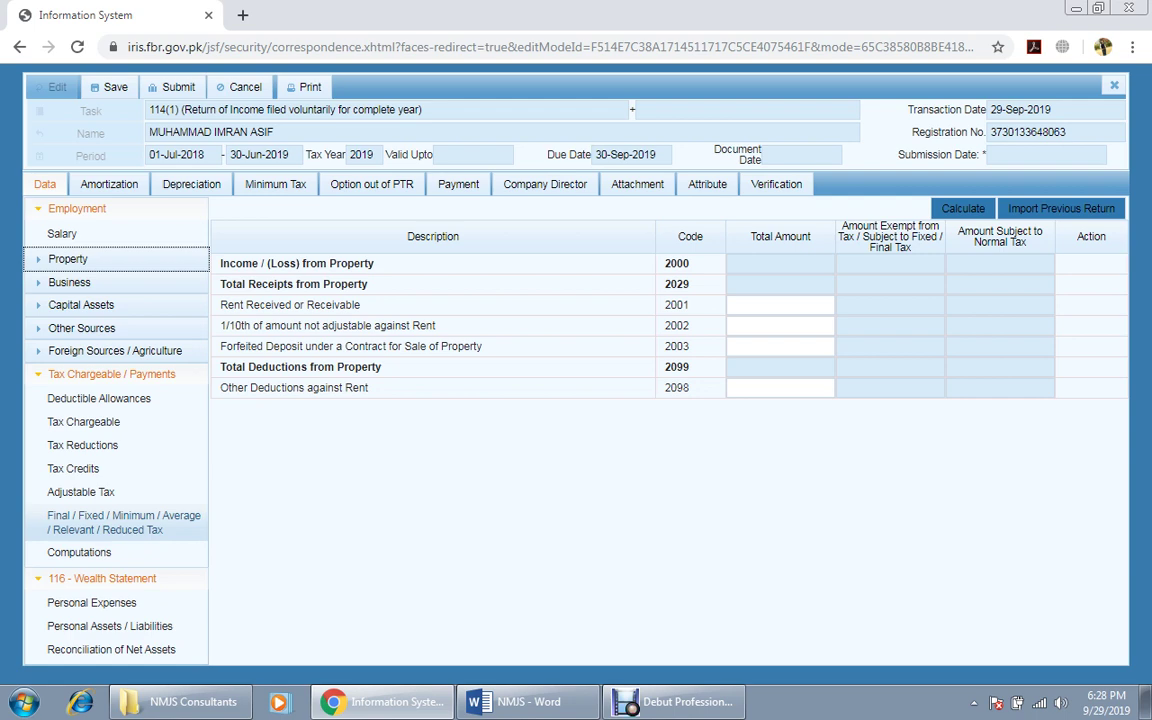
{"action": "left_click", "coordinate": [123, 522]}
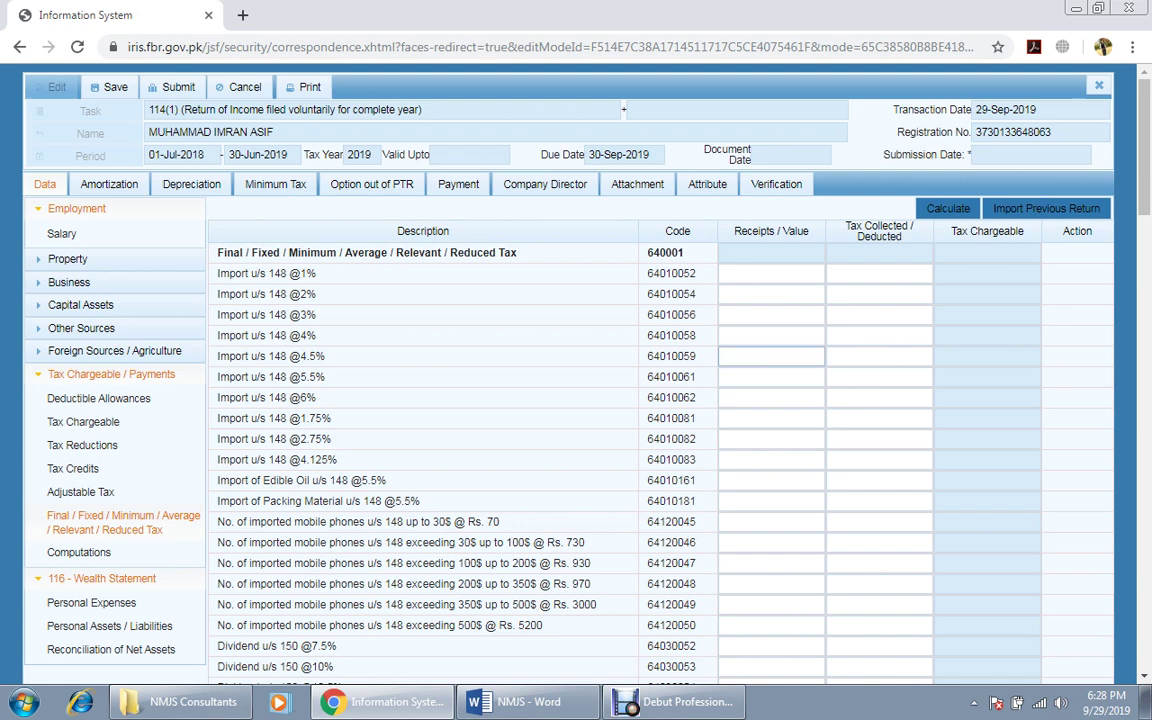
{"action": "scroll", "coordinate": [576, 380], "scroll_direction": "down", "scroll_amount": 1}
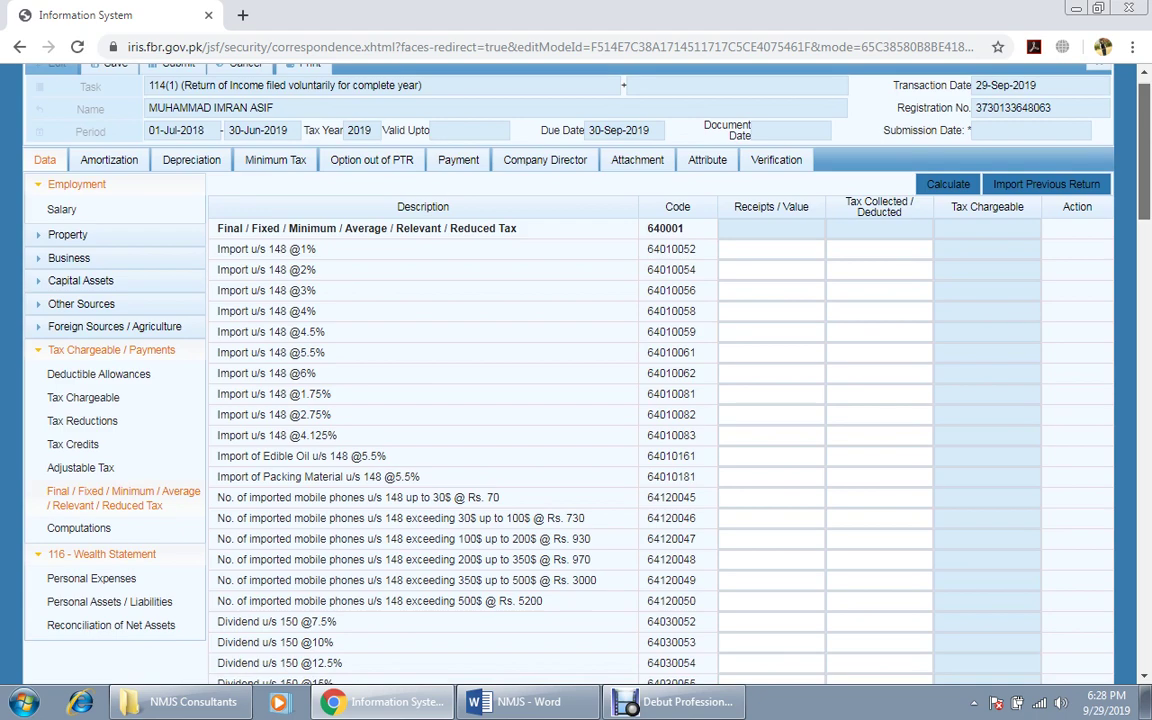
{"action": "scroll", "coordinate": [576, 380], "scroll_direction": "down", "scroll_amount": 2}
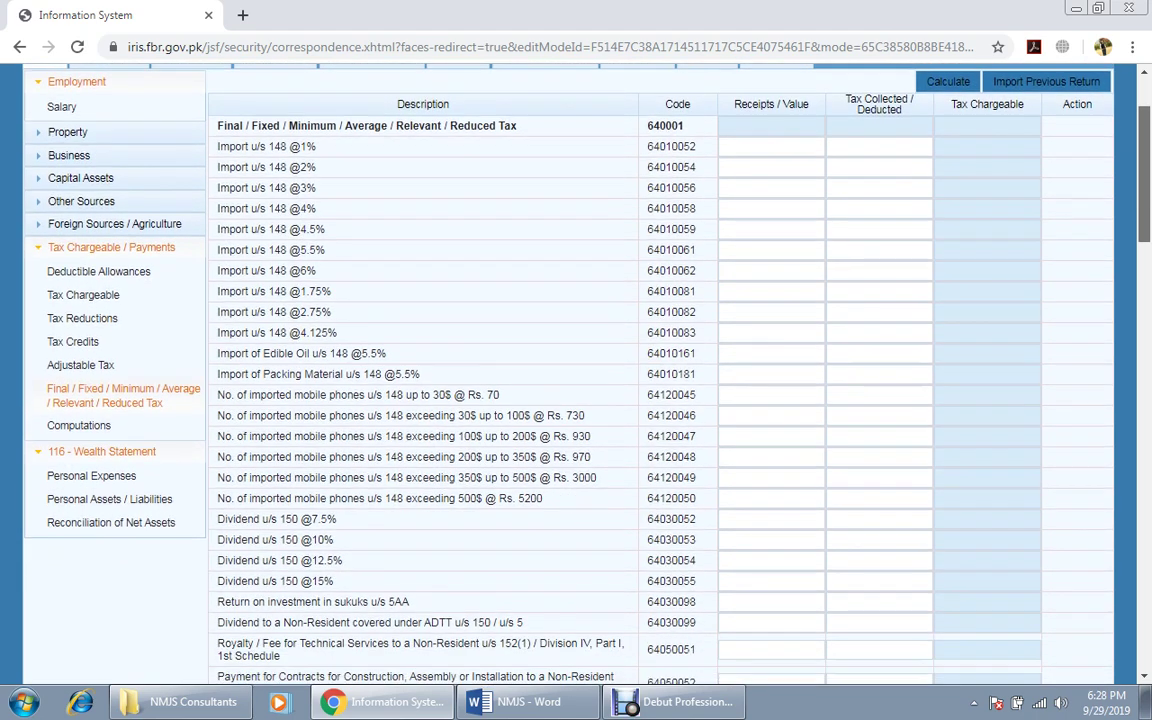
{"action": "scroll", "coordinate": [576, 380], "scroll_direction": "down", "scroll_amount": 1}
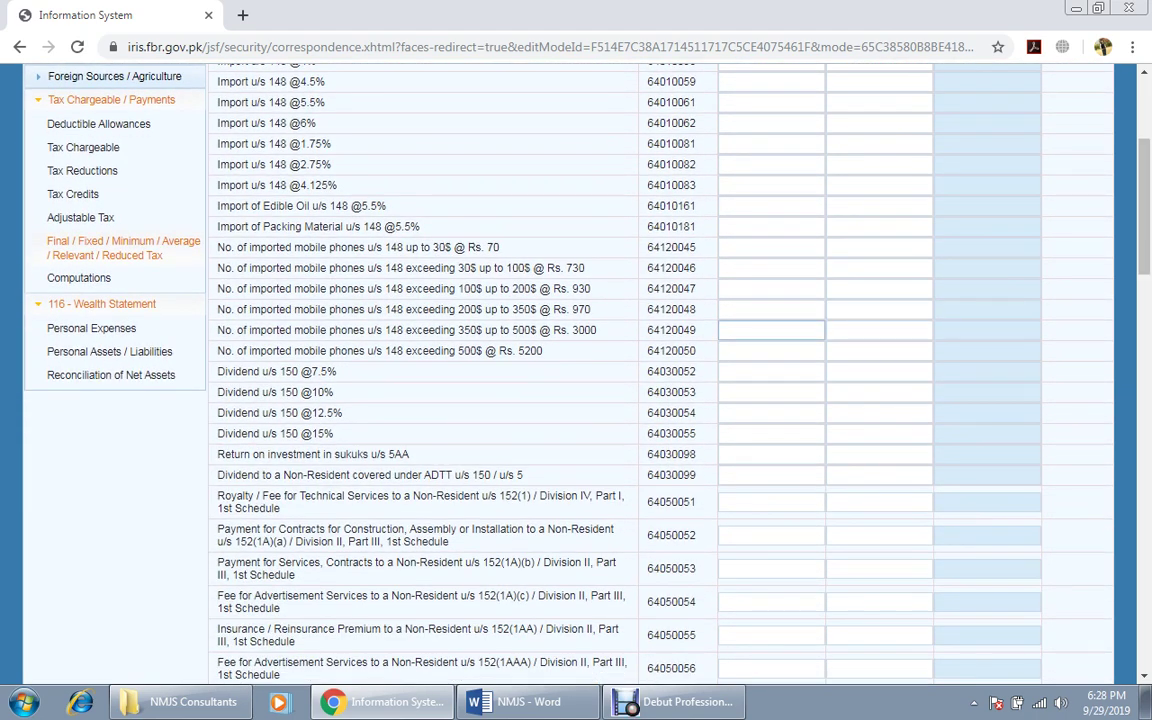
{"action": "left_click_drag", "start_coordinate": [218, 371], "coordinate": [337, 372]}
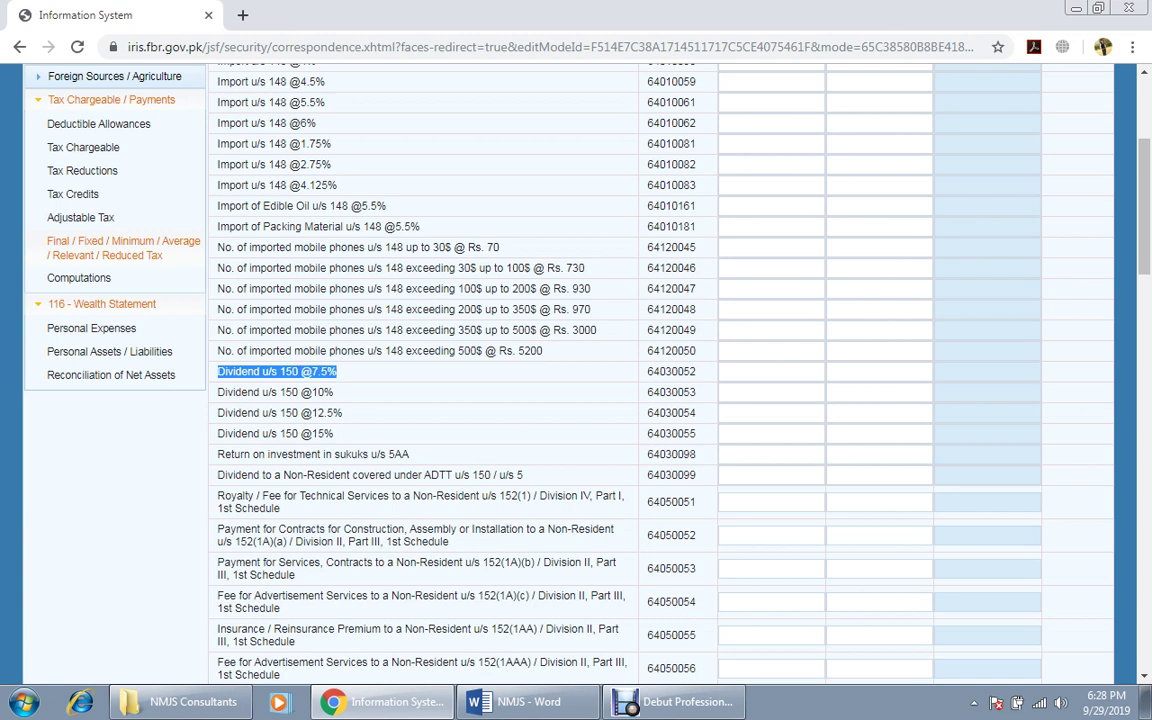
{"action": "mouse_move", "coordinate": [218, 392]}
{"action": "left_mouse_down"}
{"action": "mouse_move", "coordinate": [333, 393]}
{"action": "mouse_move", "coordinate": [235, 413]}
{"action": "mouse_move", "coordinate": [342, 413]}
{"action": "mouse_move", "coordinate": [227, 413]}
{"action": "left_mouse_up"}
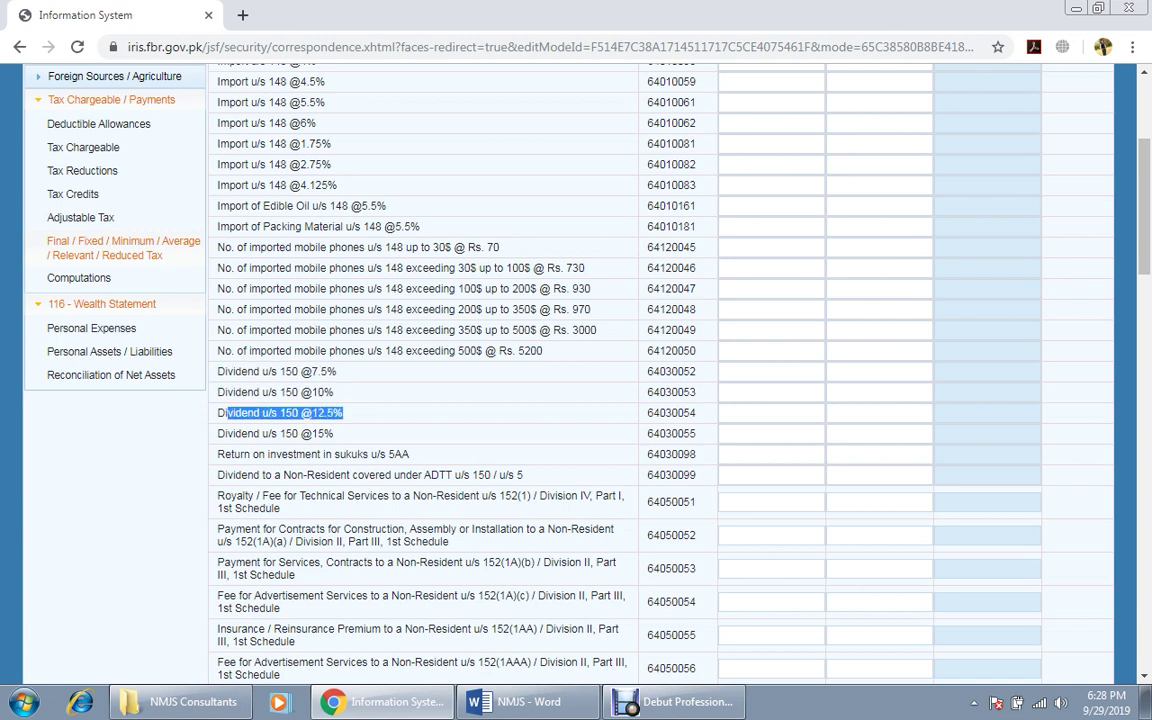
{"action": "left_click_drag", "start_coordinate": [333, 433], "coordinate": [235, 433]}
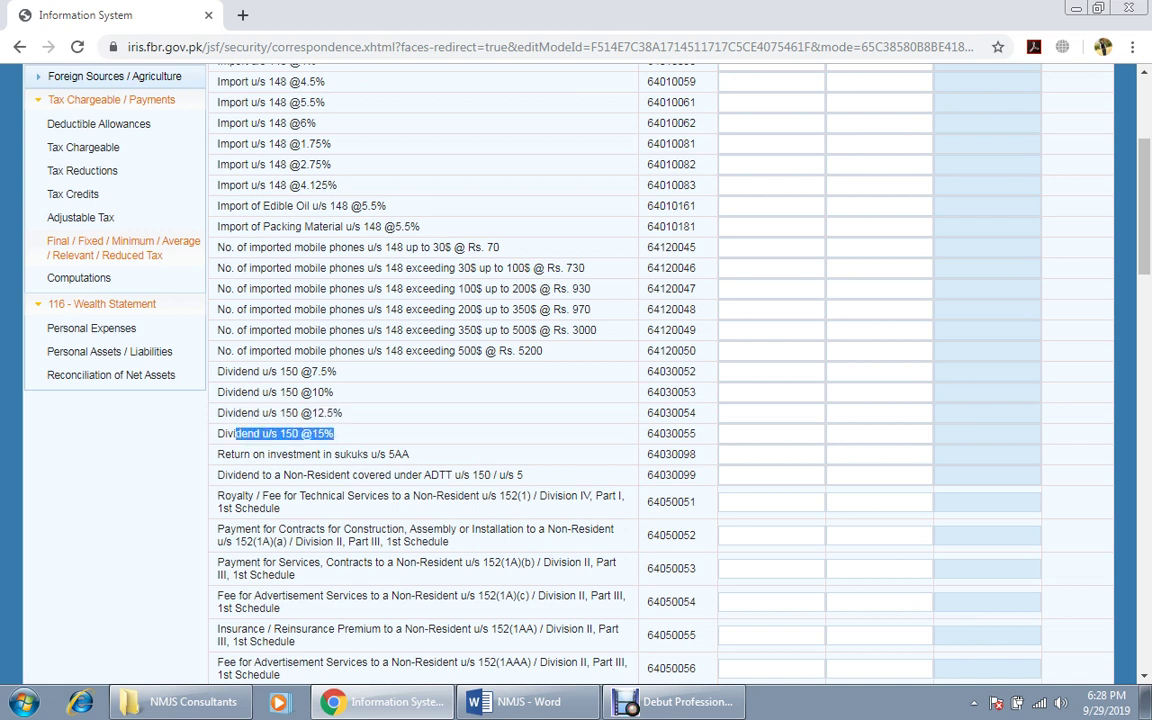
{"action": "left_click", "coordinate": [235, 433]}
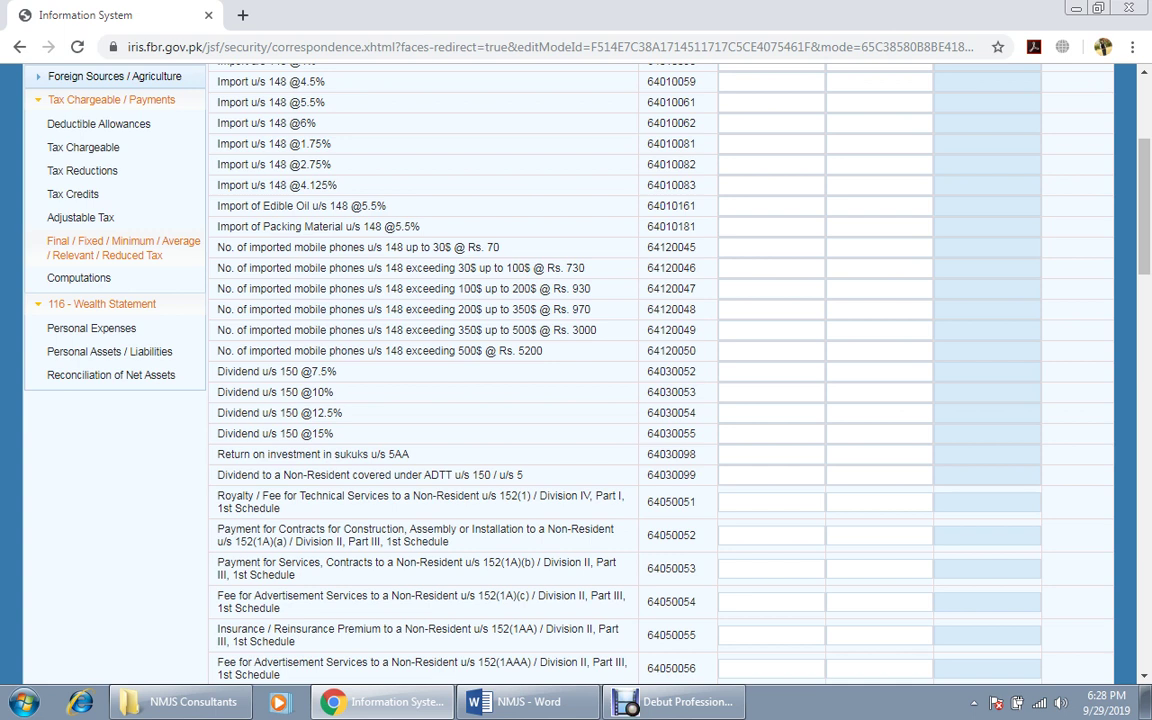
{"action": "left_click", "coordinate": [820, 392]}
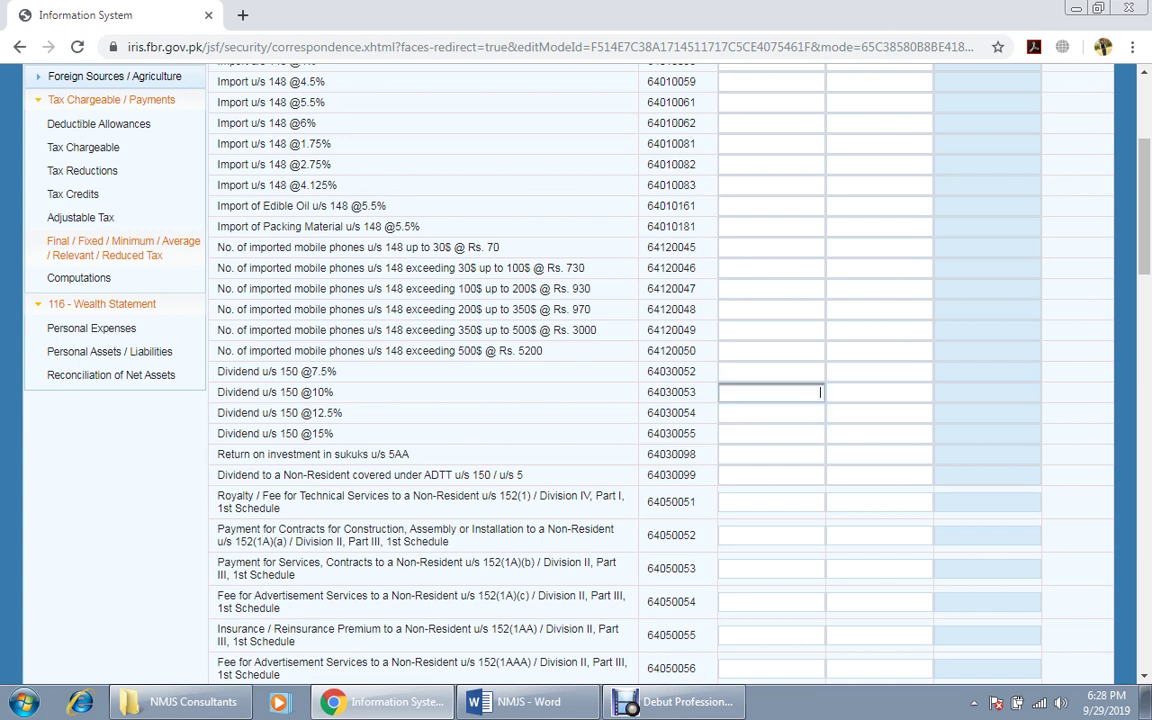
{"action": "left_click", "coordinate": [878, 392]}
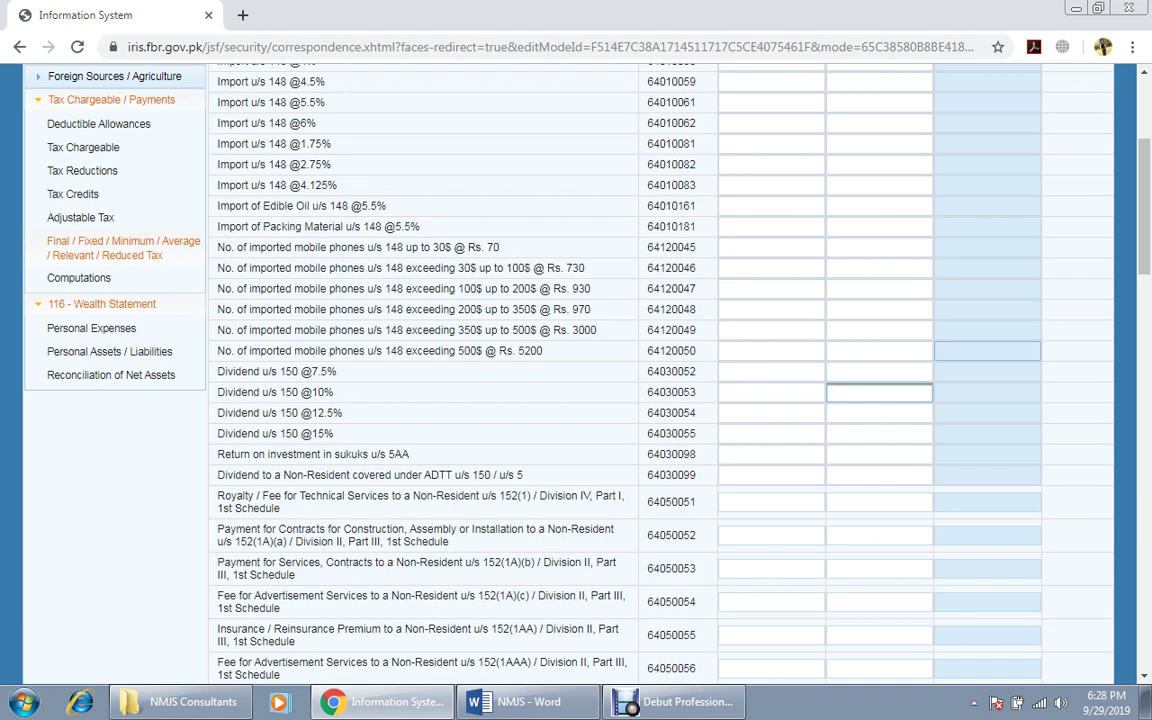
{"action": "scroll", "coordinate": [570, 640], "scroll_direction": "up", "scroll_amount": 1}
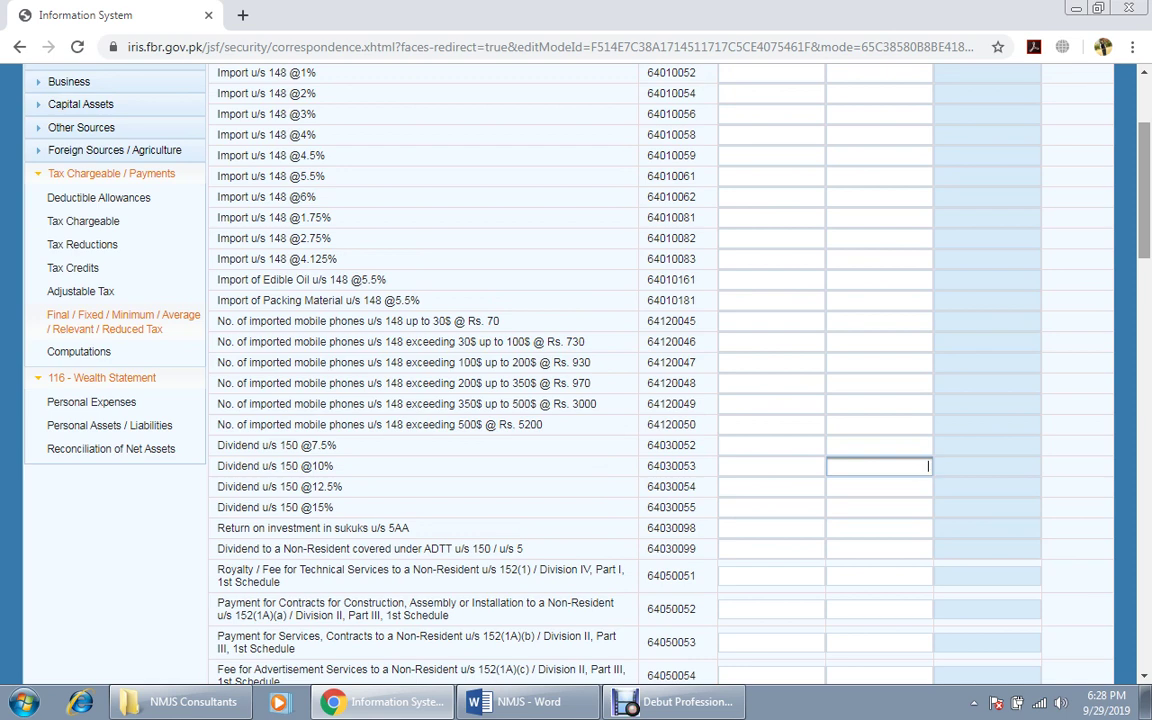
{"action": "scroll", "coordinate": [576, 370], "scroll_direction": "down", "scroll_amount": 3}
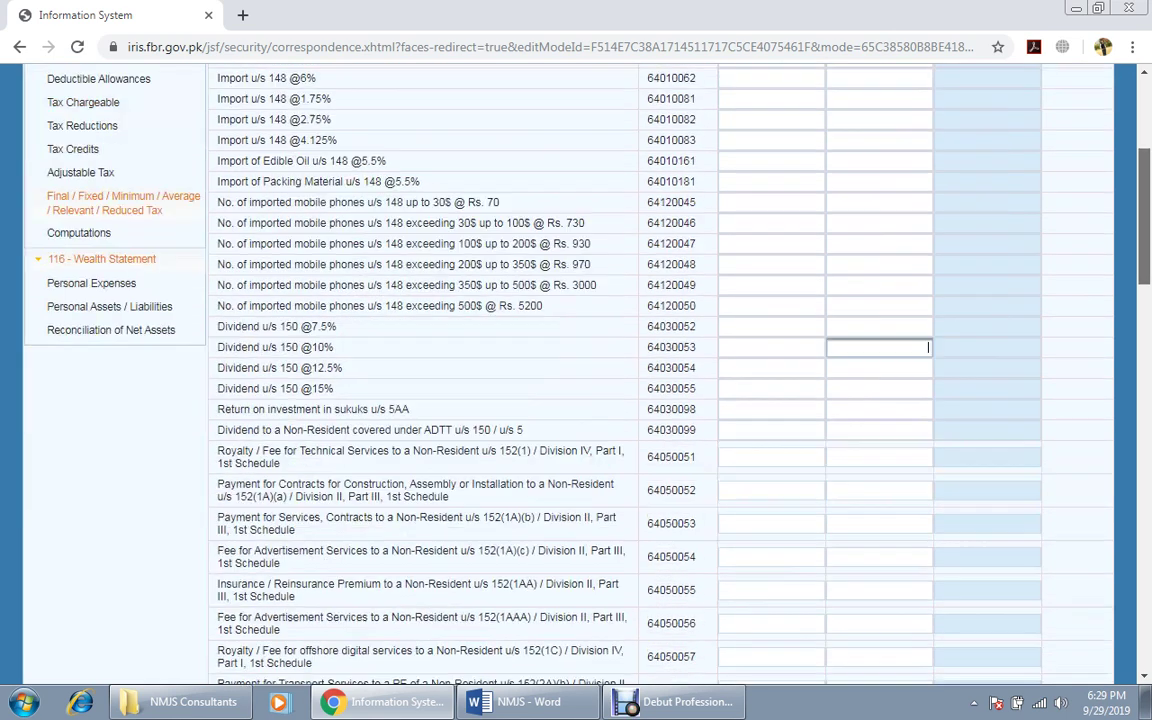
{"action": "scroll", "coordinate": [576, 370], "scroll_direction": "down", "scroll_amount": 4}
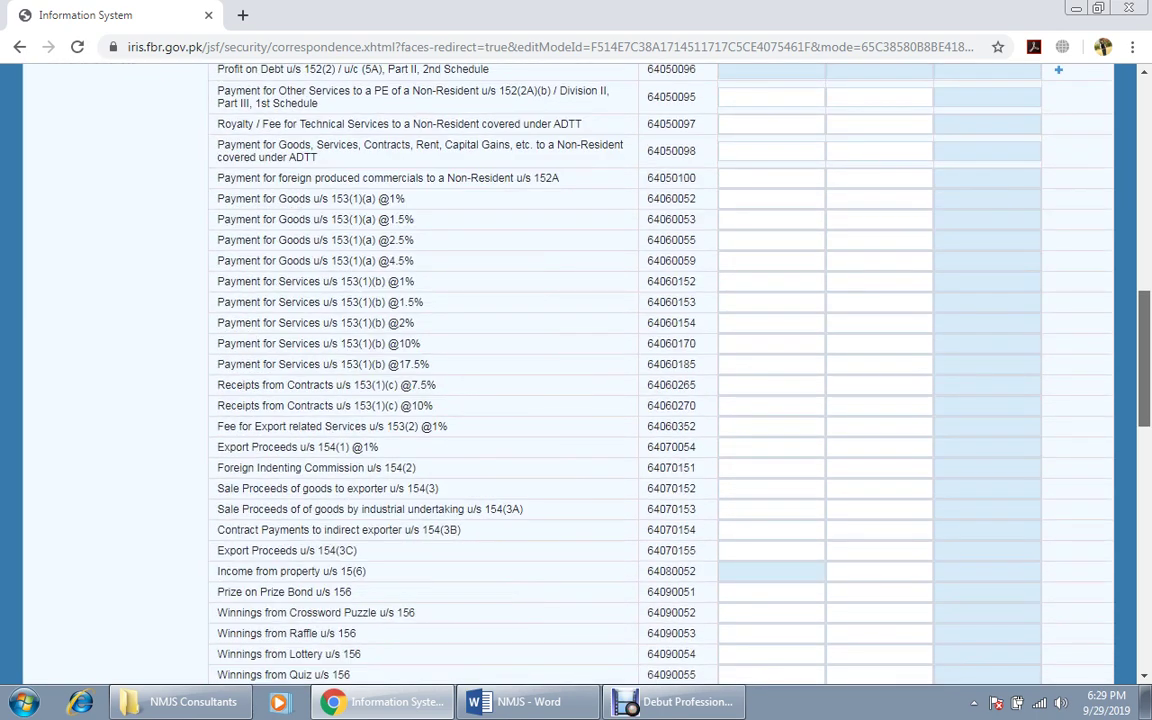
{"action": "scroll", "coordinate": [576, 370], "scroll_direction": "down", "scroll_amount": 2}
{"action": "scroll", "coordinate": [576, 370], "scroll_direction": "down", "scroll_amount": 2}
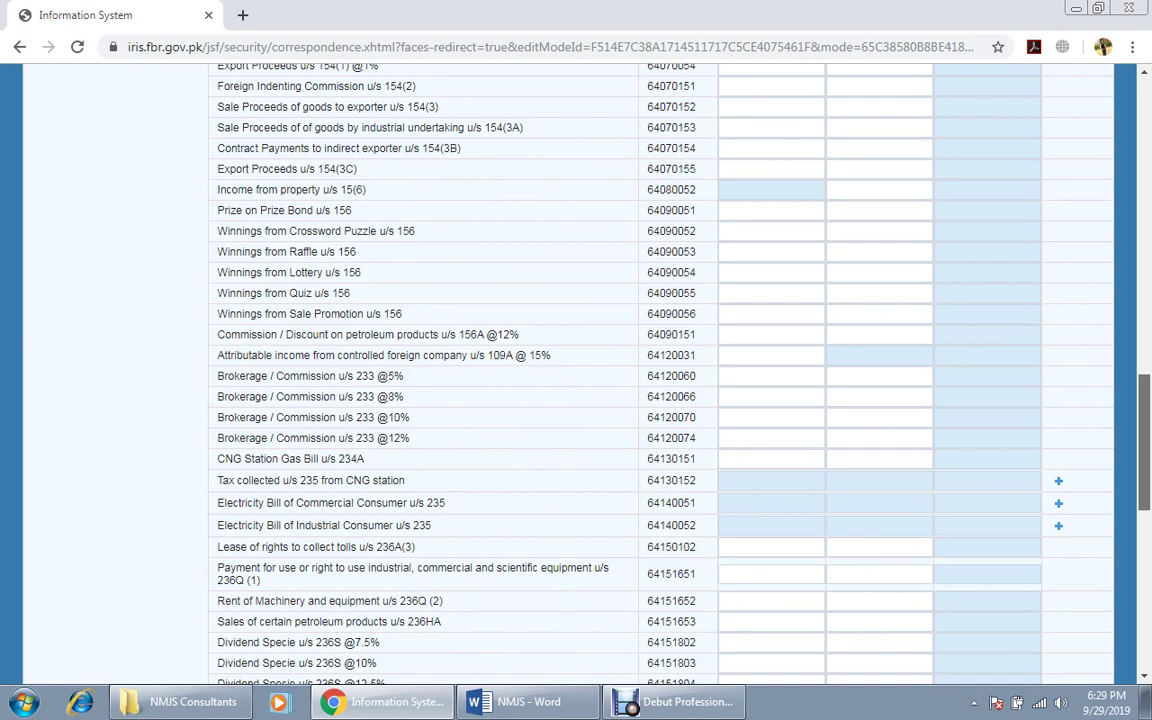
{"action": "scroll", "coordinate": [576, 370], "scroll_direction": "down", "scroll_amount": 2}
{"action": "scroll", "coordinate": [576, 370], "scroll_direction": "down", "scroll_amount": 2}
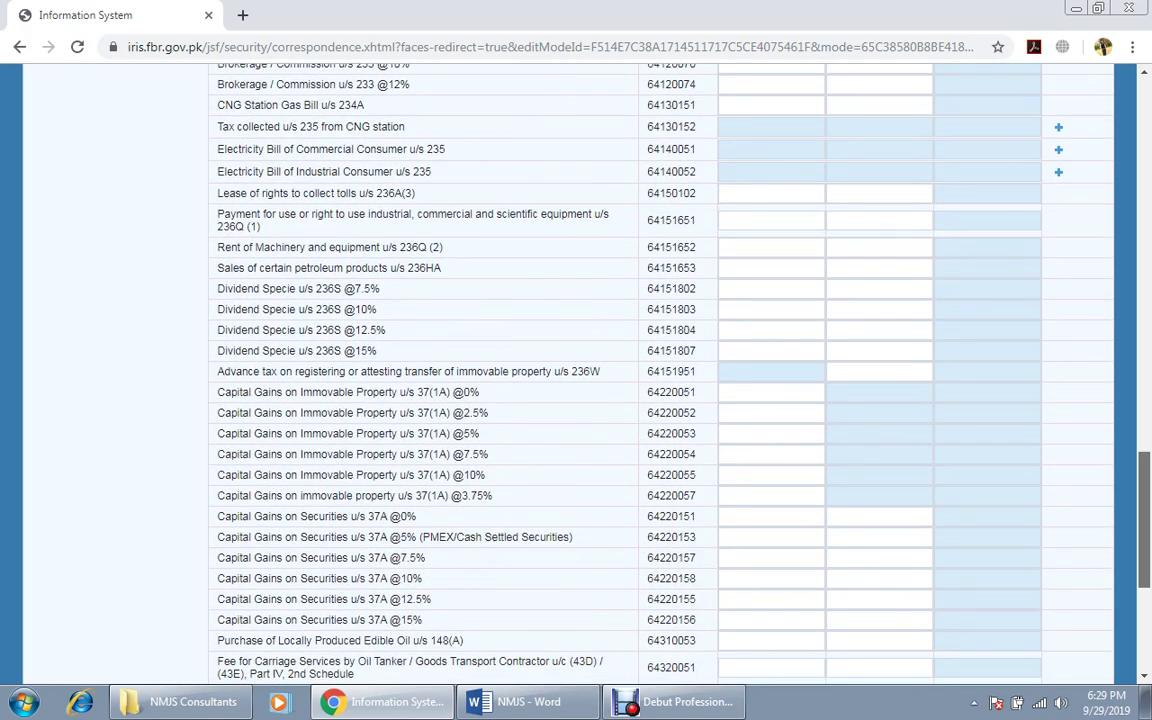
{"action": "scroll", "coordinate": [576, 370], "scroll_direction": "down", "scroll_amount": 2}
{"action": "scroll", "coordinate": [576, 370], "scroll_direction": "down", "scroll_amount": 1}
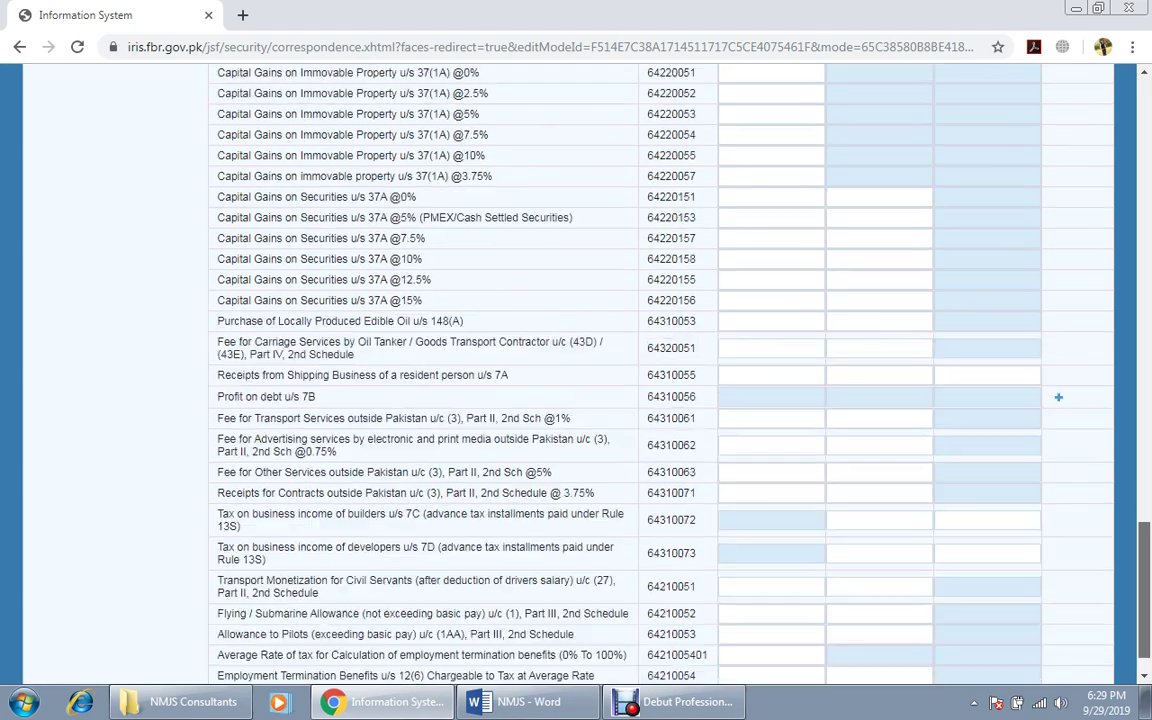
{"action": "scroll", "coordinate": [576, 370], "scroll_direction": "up", "scroll_amount": 9}
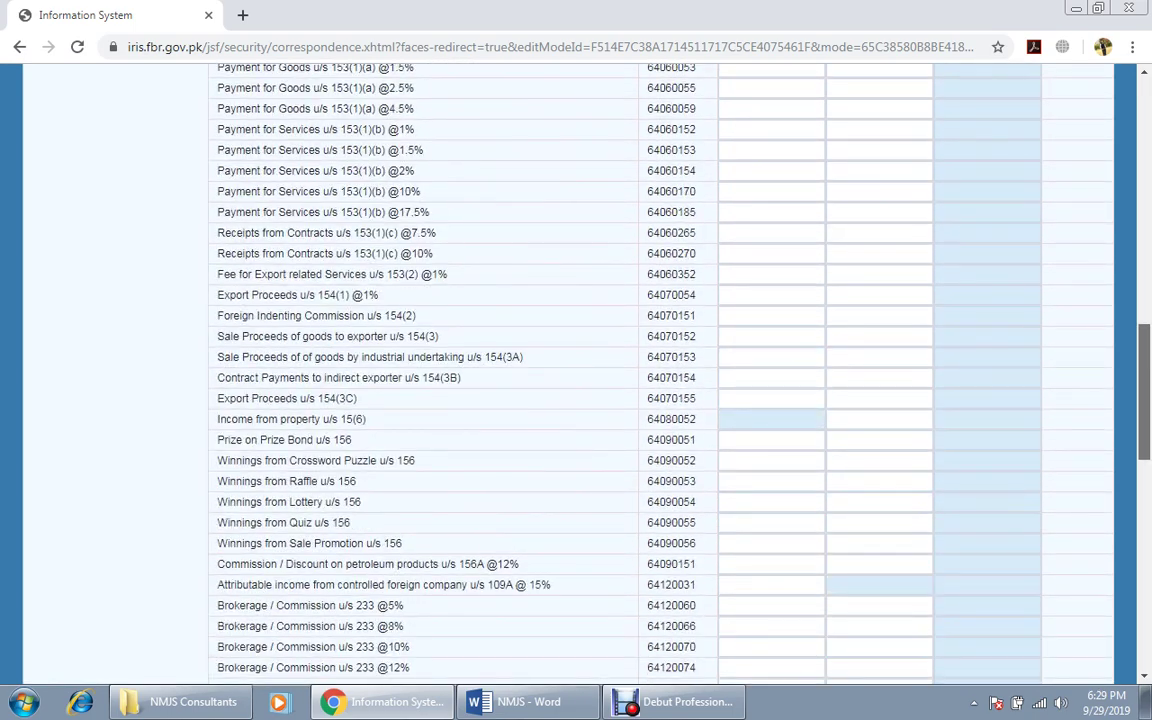
{"action": "scroll", "coordinate": [928, 544], "scroll_direction": "up", "scroll_amount": 10}
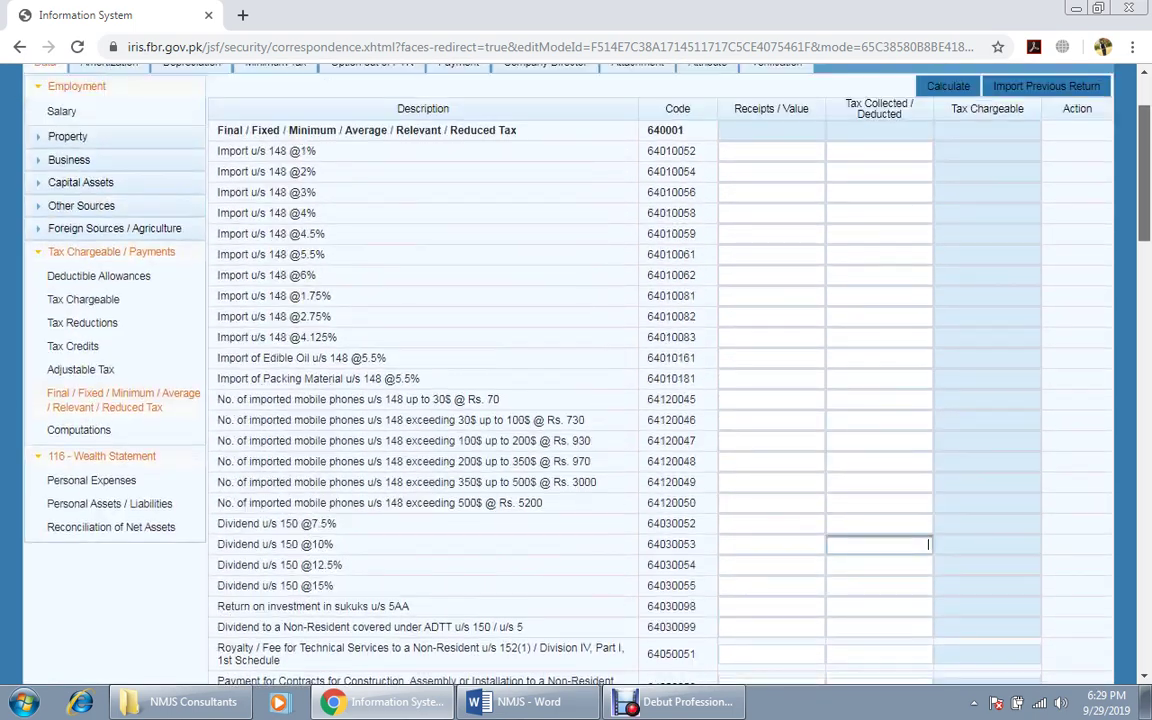
{"action": "scroll", "coordinate": [928, 544], "scroll_direction": "up", "scroll_amount": 1}
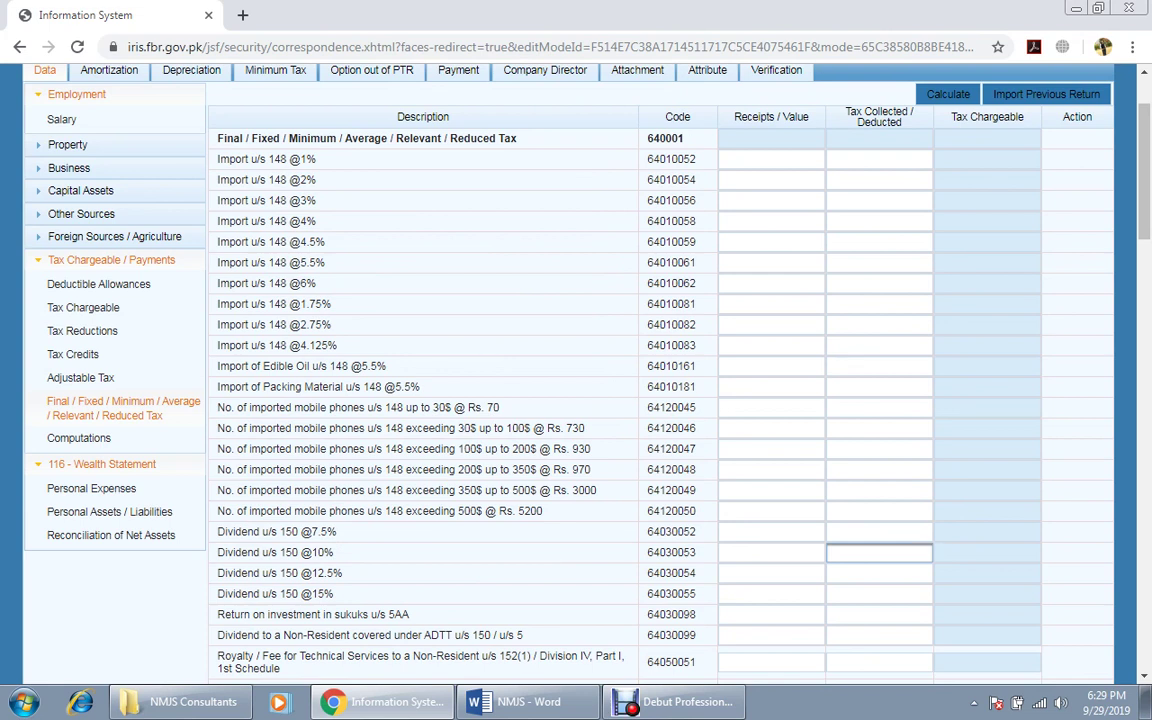
{"action": "left_click", "coordinate": [98, 284]}
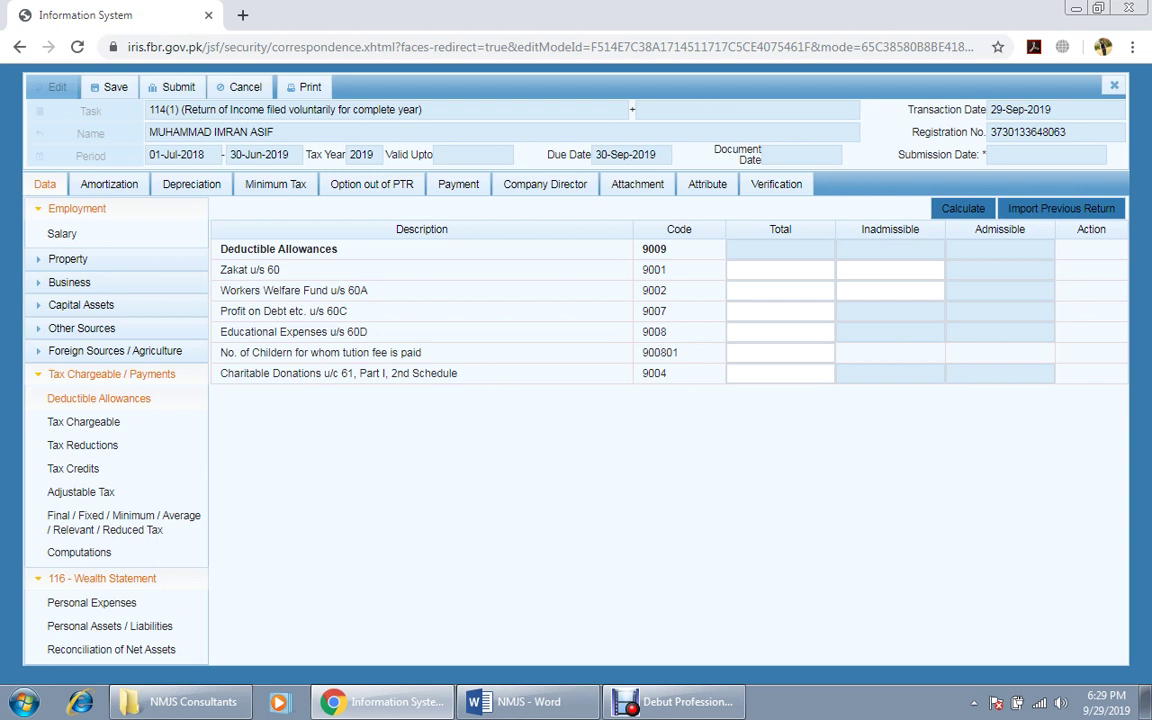
Step: Step through the Zakat u/s 60, Charitable Donations and Educational Expenses totals, leaving them blank
{"action": "left_click", "coordinate": [780, 270]}
{"action": "key", "text": "Tab"}
{"action": "key", "text": "Tab"}
{"action": "key", "text": "Tab"}
{"action": "key", "text": "Tab"}
{"action": "key", "text": "Tab"}
{"action": "key", "text": "Tab"}
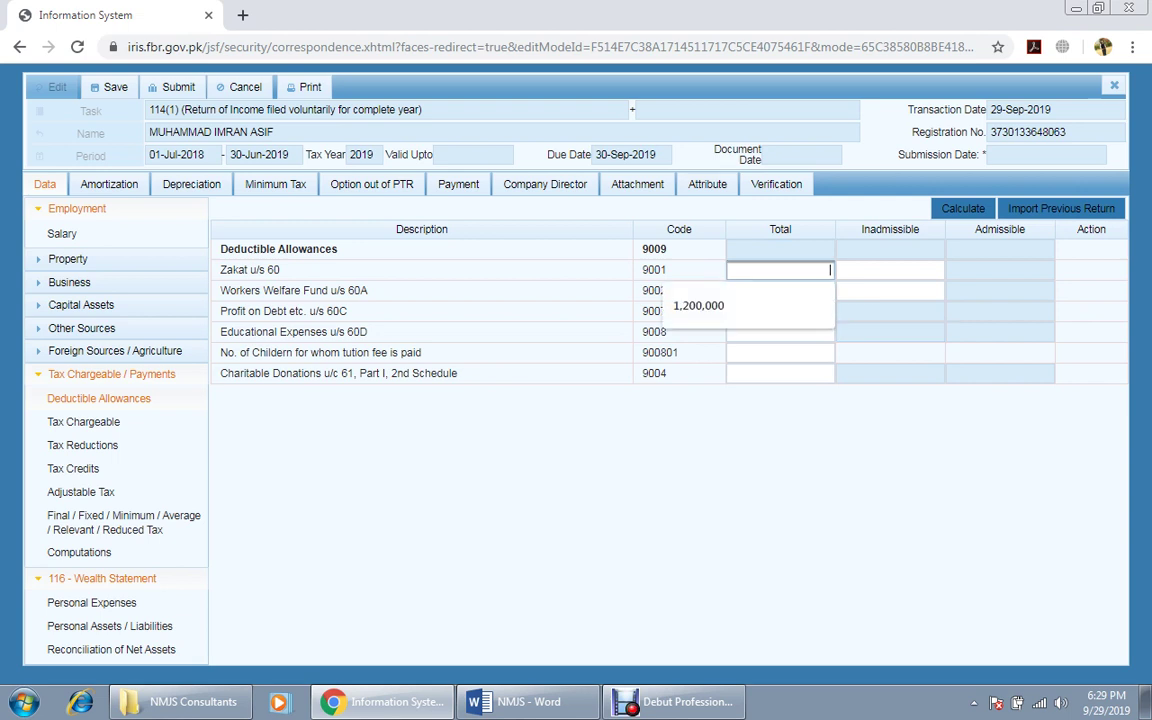
{"action": "left_click", "coordinate": [830, 373]}
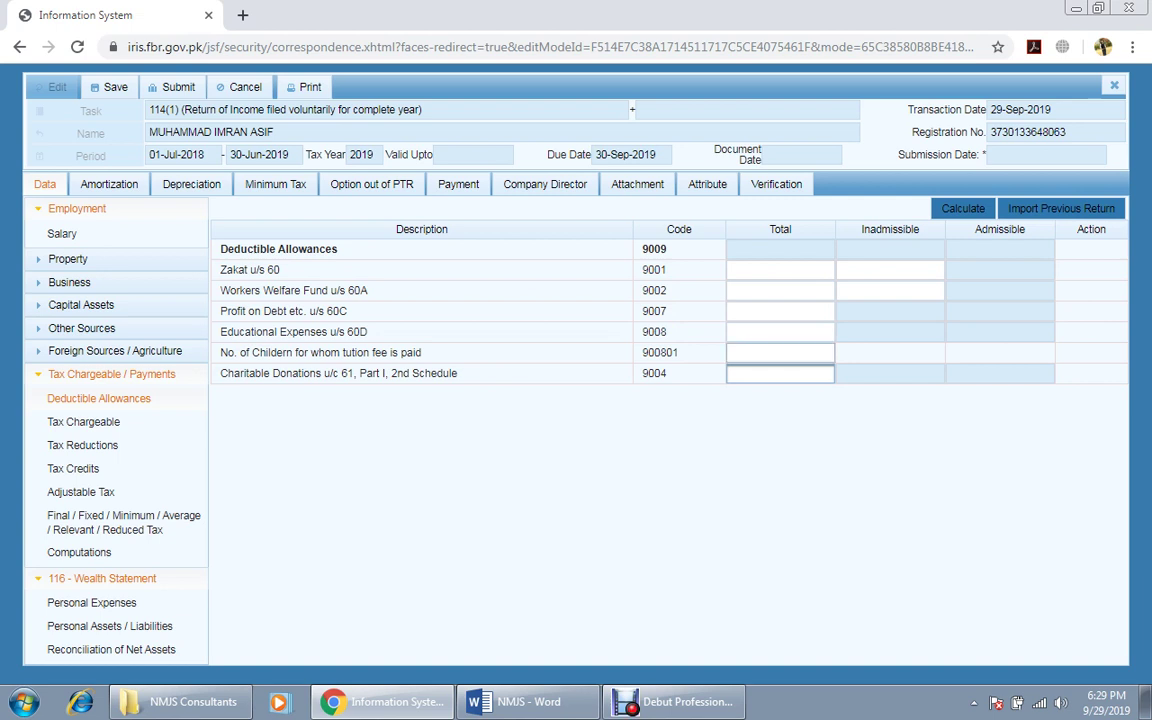
{"action": "left_click", "coordinate": [780, 331]}
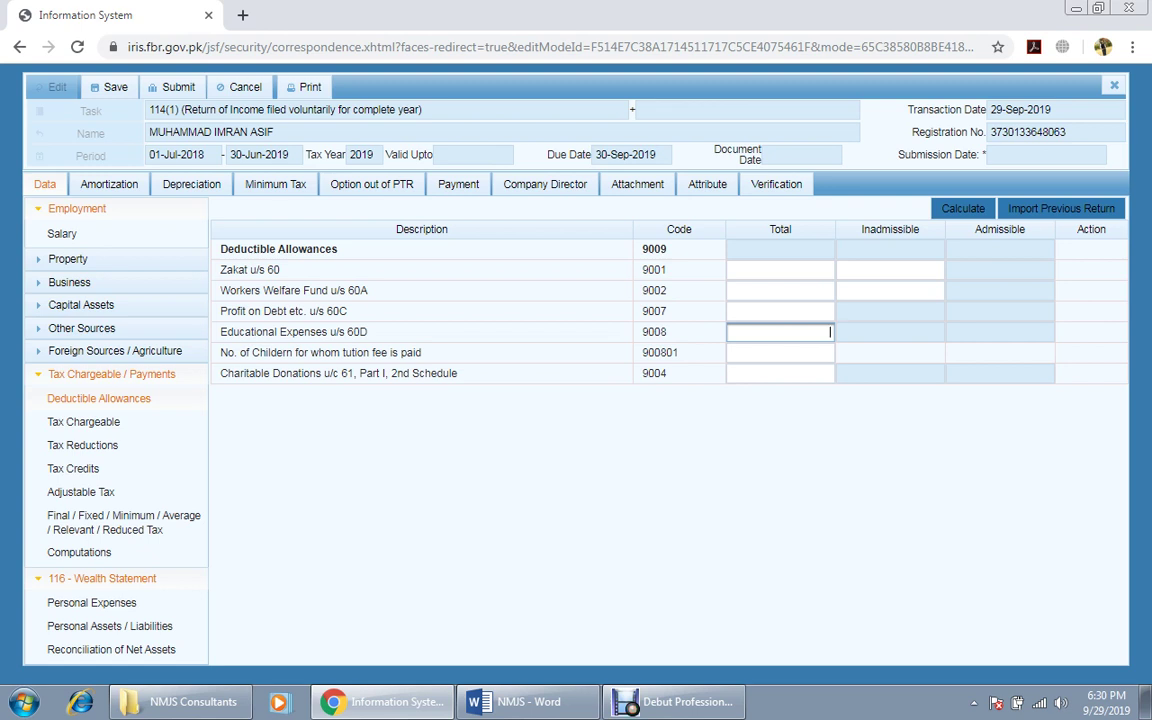
{"action": "left_click_drag", "start_coordinate": [324, 373], "coordinate": [367, 331]}
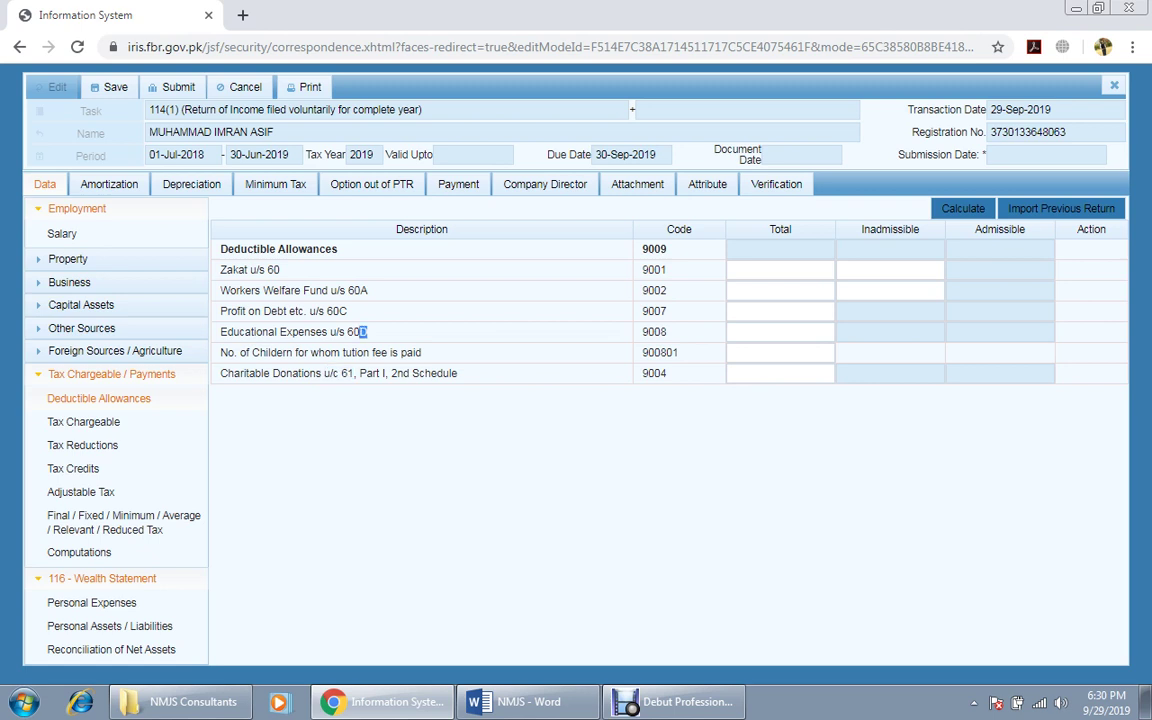
{"action": "double_click", "coordinate": [273, 269]}
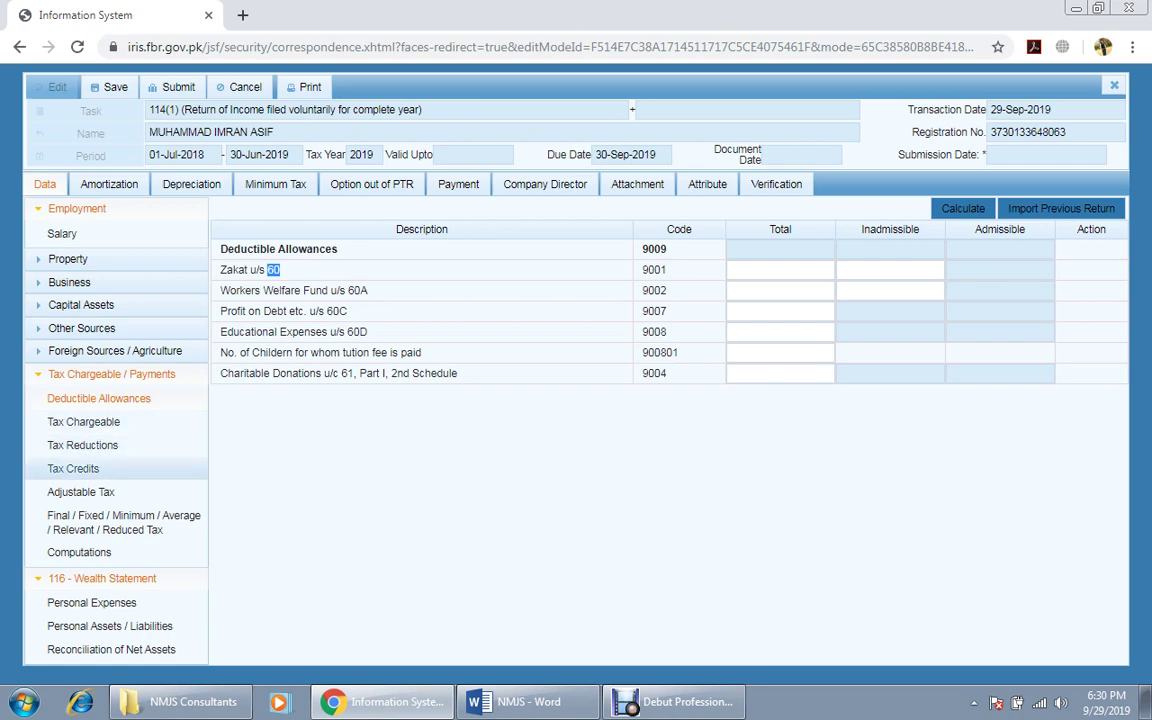
Step: Open Tax Credits and review the section 61 donation and section 62 shares credits
{"action": "left_click", "coordinate": [73, 468]}
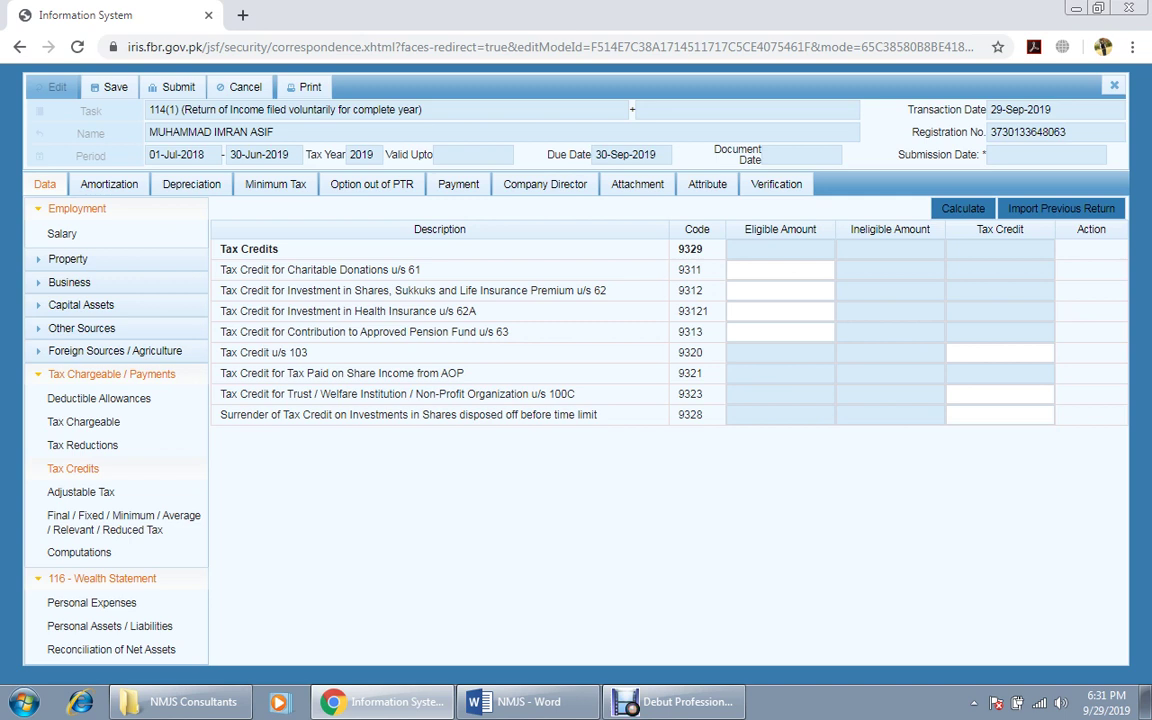
{"action": "left_click_drag", "start_coordinate": [353, 290], "coordinate": [408, 290]}
{"action": "double_click", "coordinate": [599, 290]}
{"action": "left_click_drag", "start_coordinate": [606, 290], "coordinate": [595, 290]}
{"action": "double_click", "coordinate": [414, 269]}
Step: Leave the donation, shares and health insurance eligible amounts blank, then go to Adjustable Tax
{"action": "left_click", "coordinate": [780, 269]}
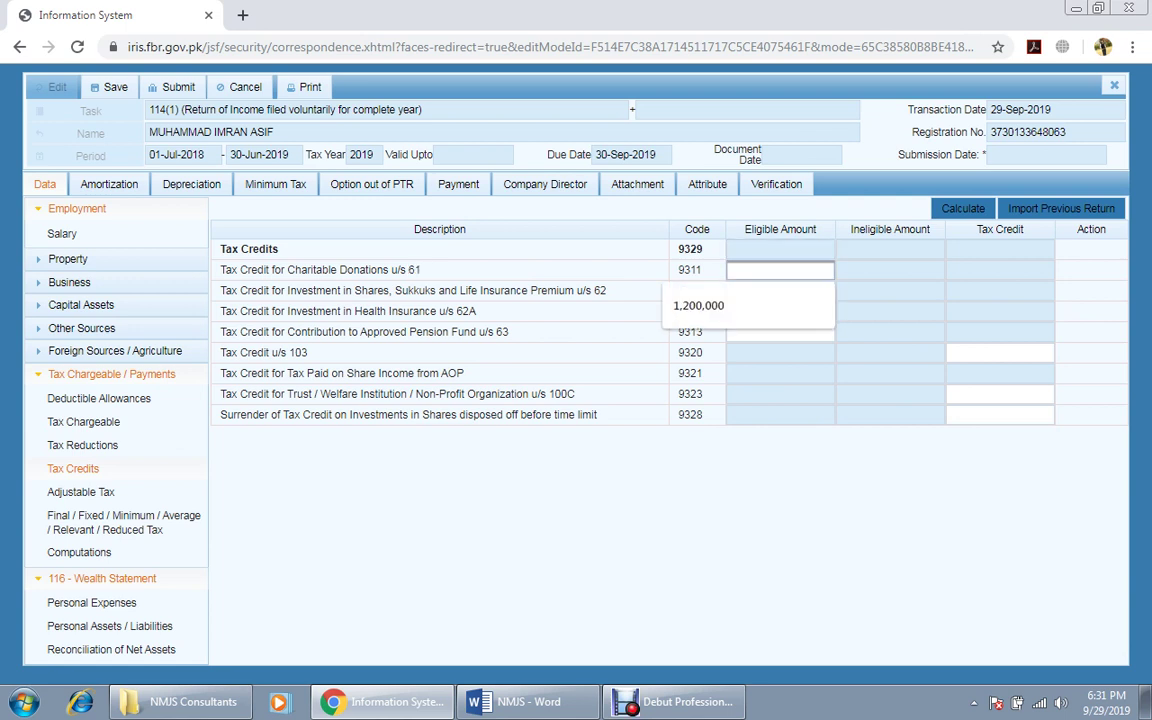
{"action": "key", "text": "Escape"}
{"action": "left_click", "coordinate": [780, 290]}
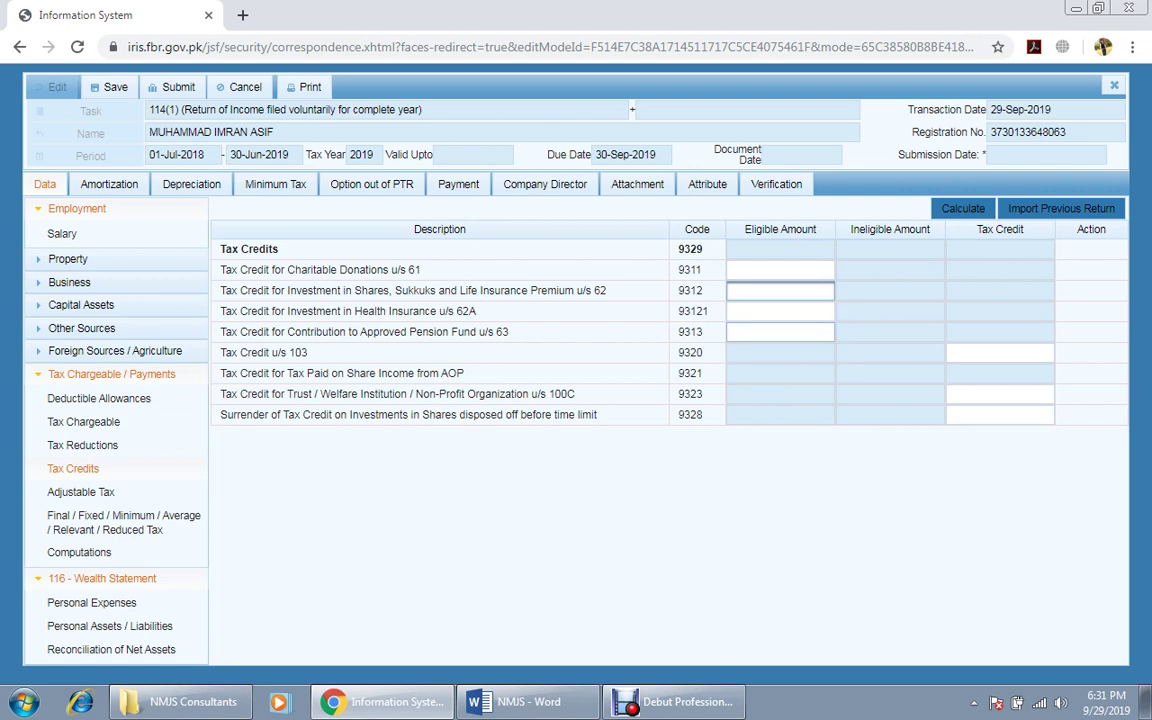
{"action": "left_click", "coordinate": [780, 331]}
{"action": "left_click", "coordinate": [830, 311]}
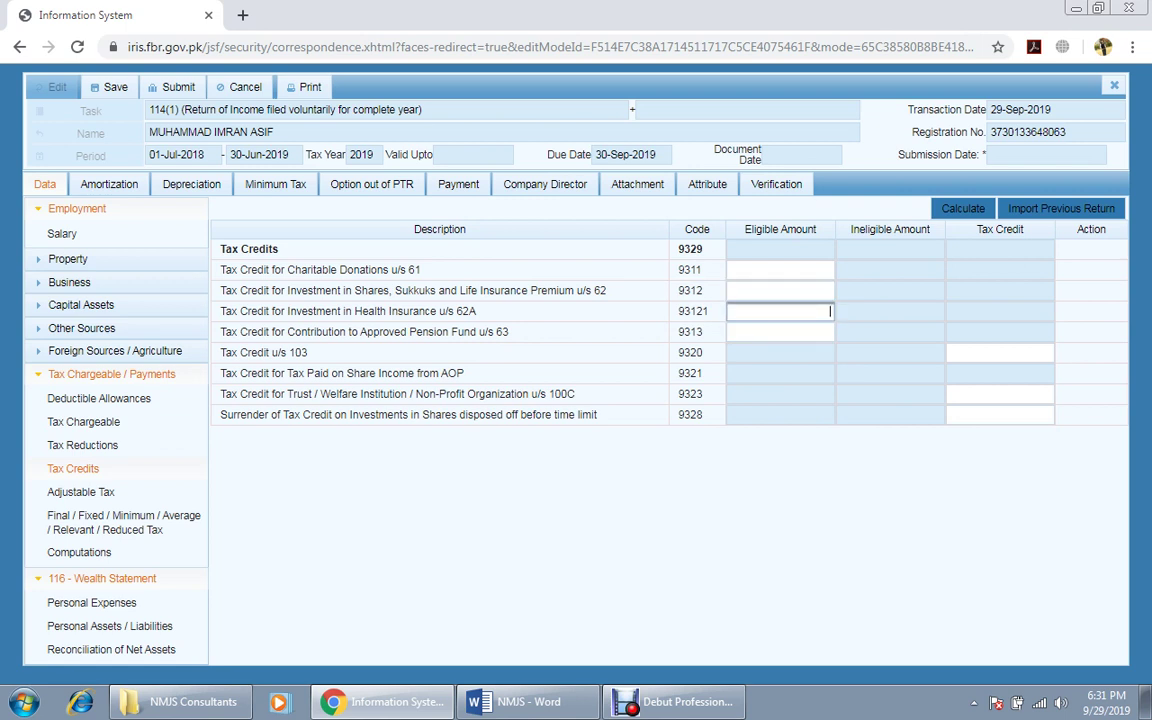
{"action": "left_click", "coordinate": [830, 290]}
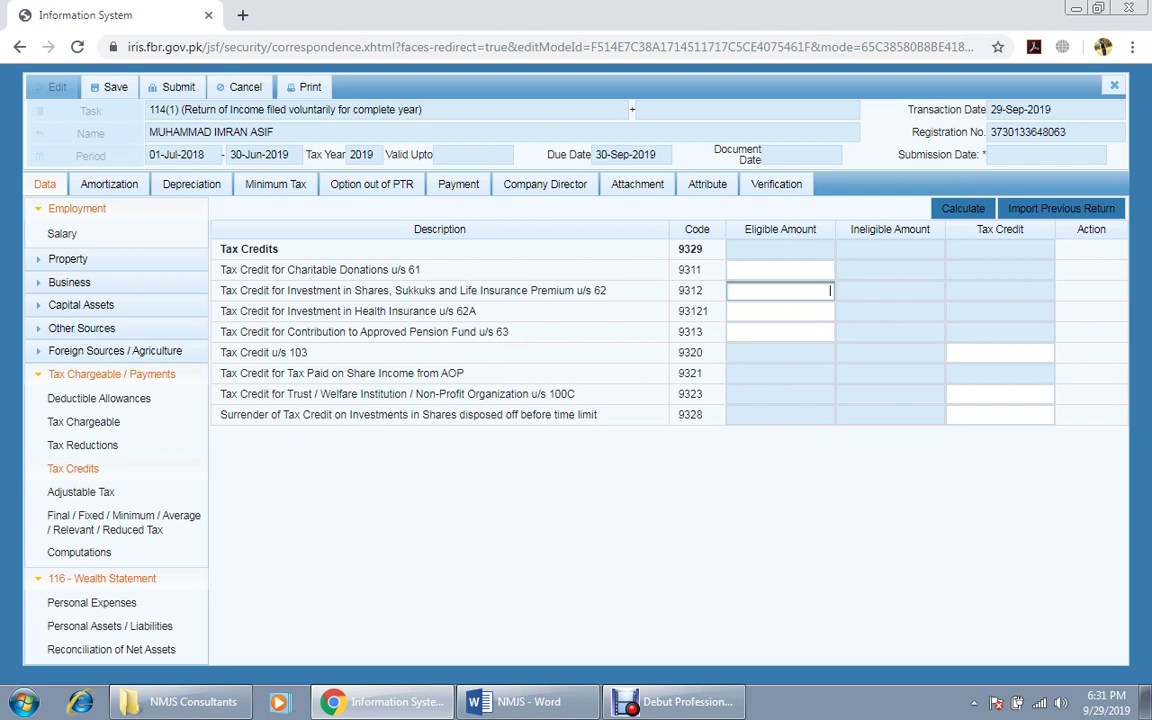
{"action": "left_click_drag", "start_coordinate": [343, 290], "coordinate": [388, 291]}
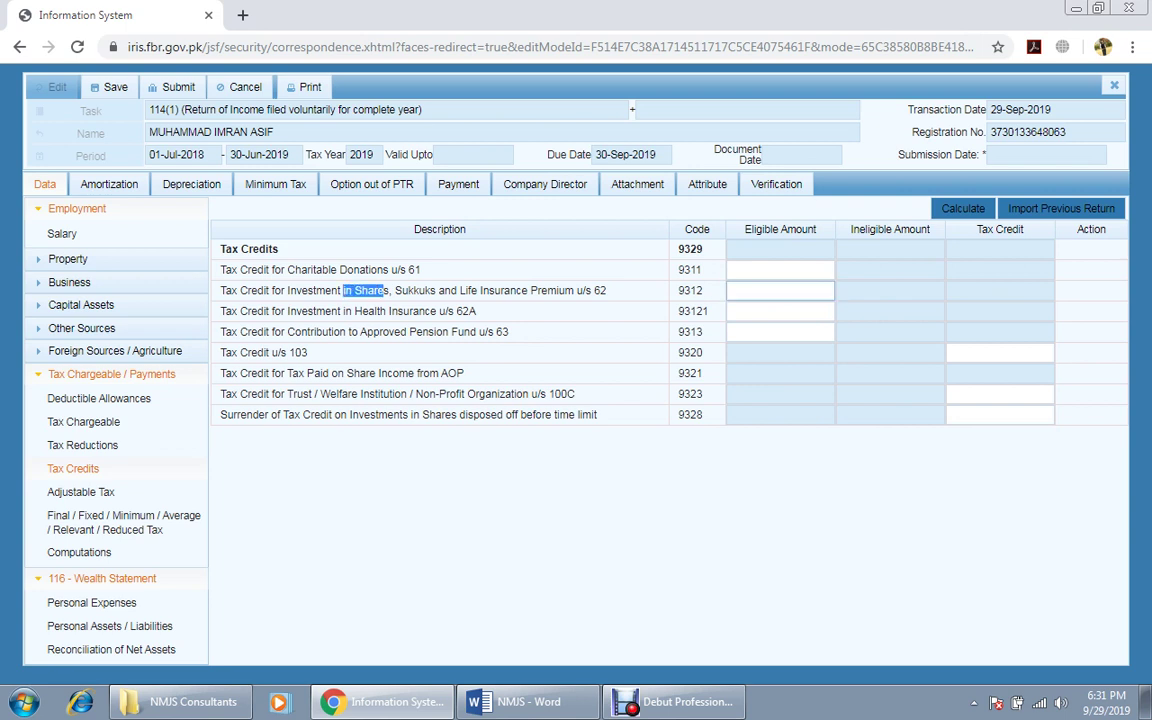
{"action": "left_click", "coordinate": [830, 290]}
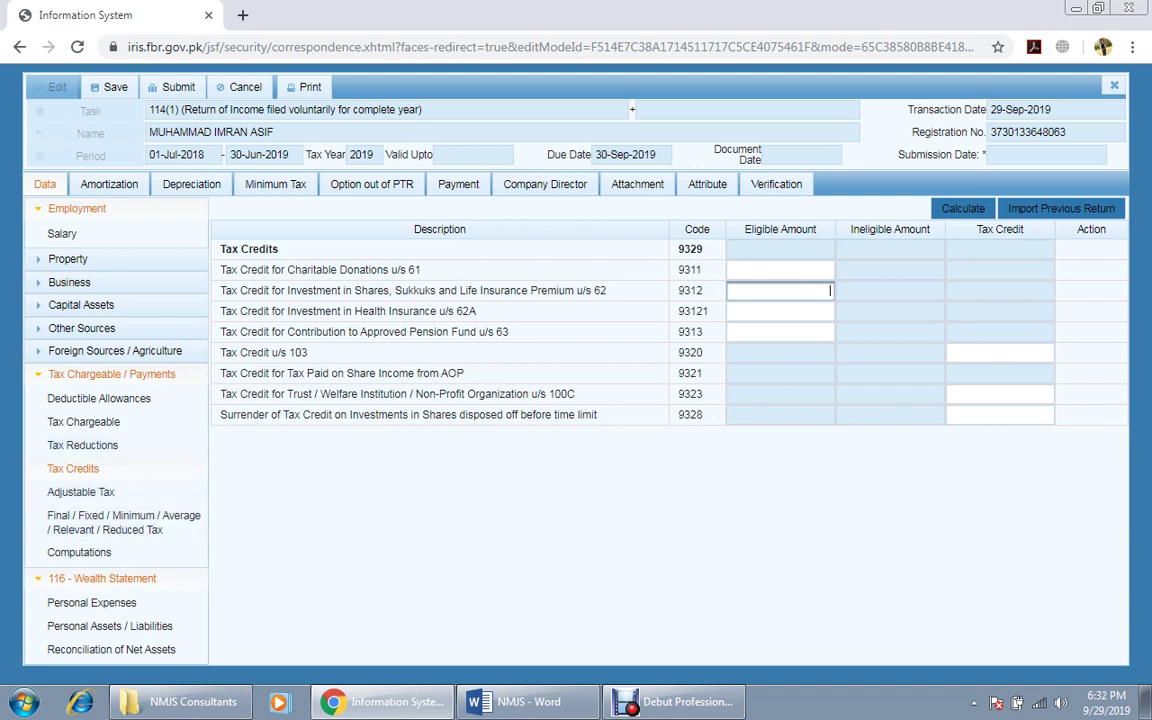
{"action": "left_click", "coordinate": [80, 492]}
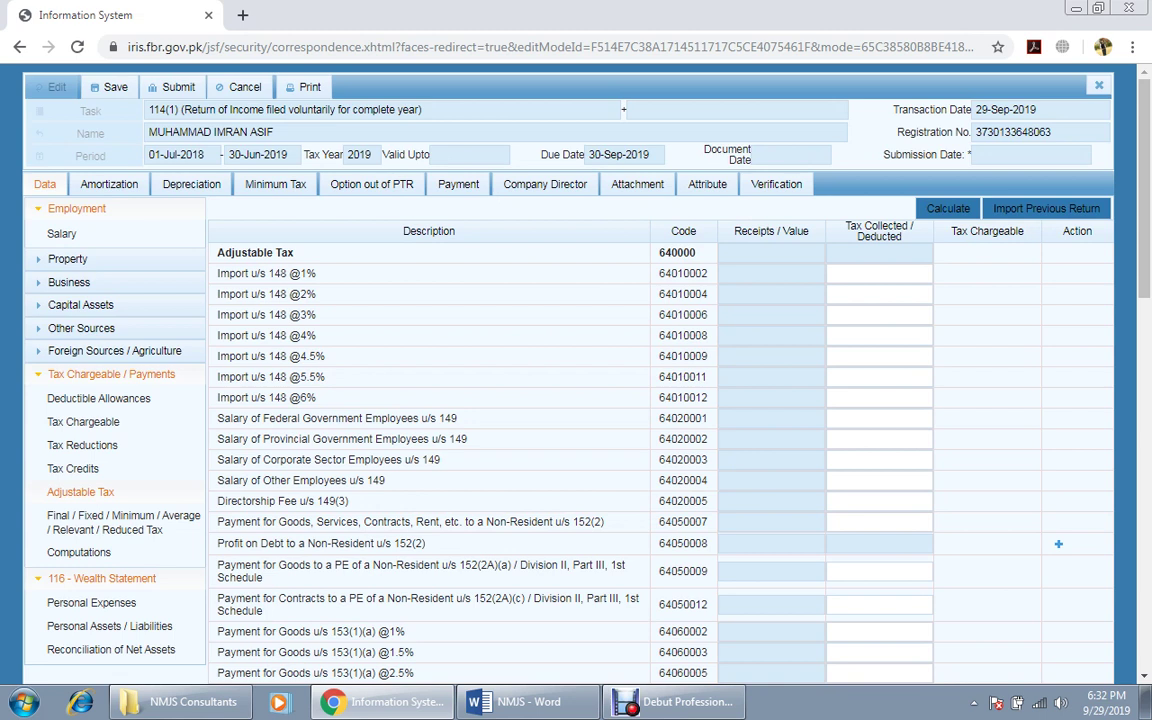
{"action": "left_click_drag", "start_coordinate": [440, 459], "coordinate": [286, 459]}
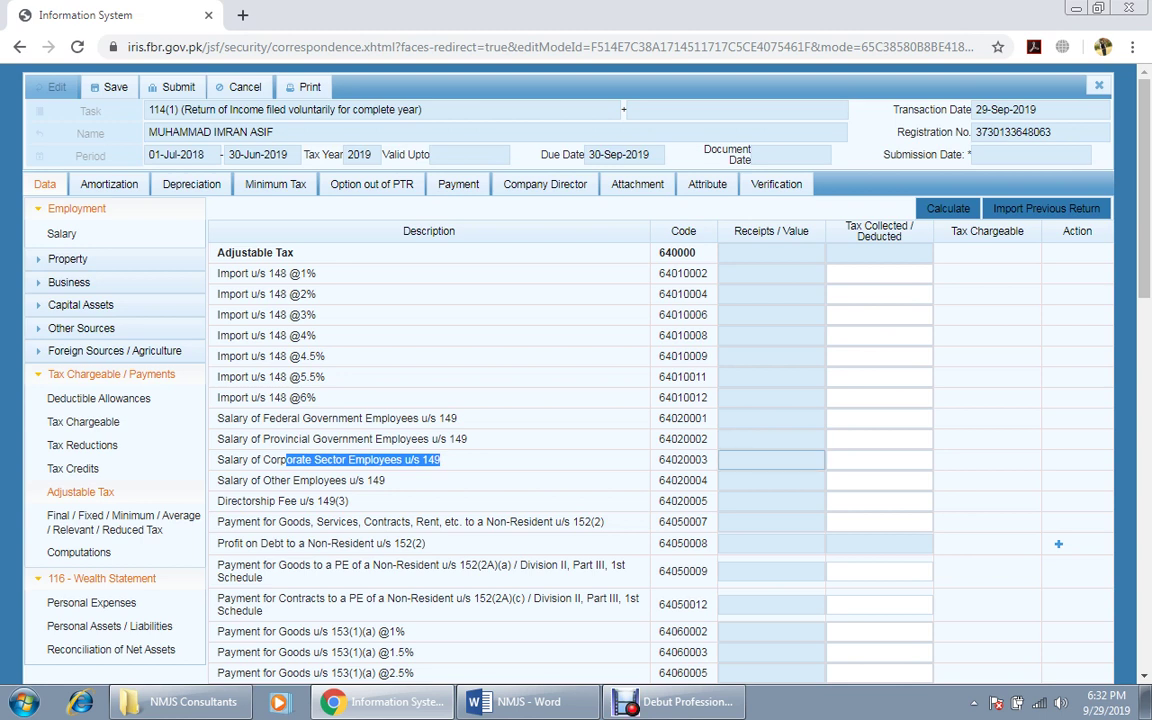
{"action": "left_click", "coordinate": [927, 459]}
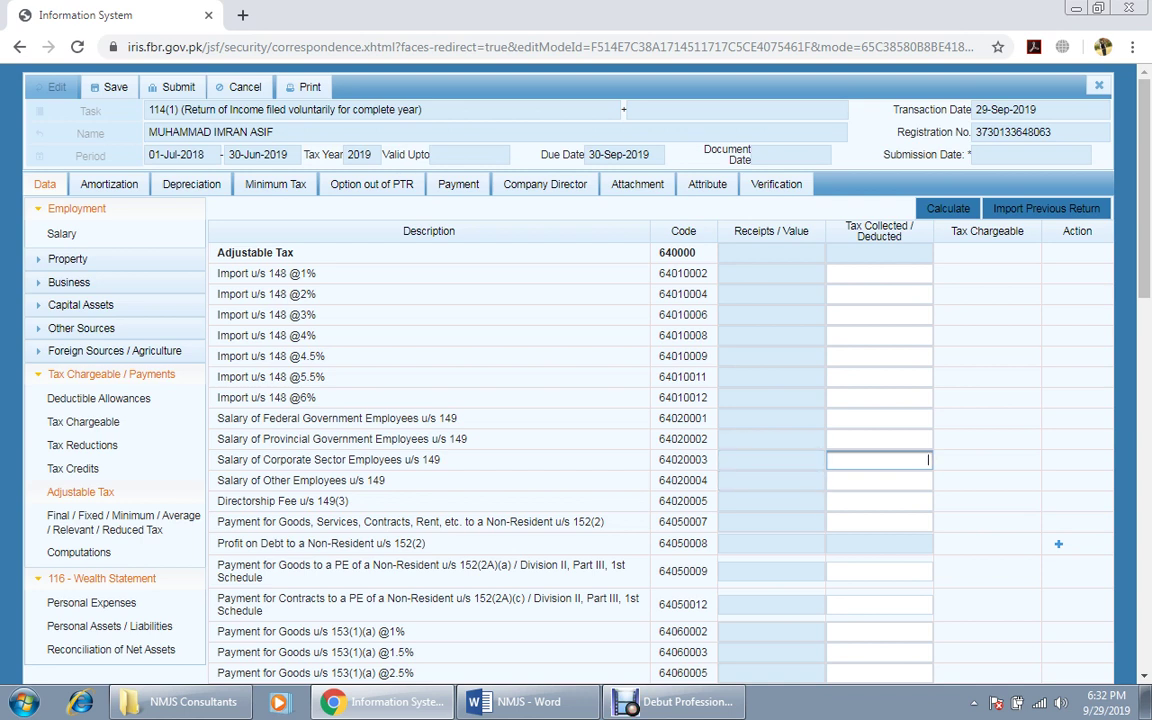
{"action": "scroll", "coordinate": [576, 360], "scroll_direction": "down", "scroll_amount": 4}
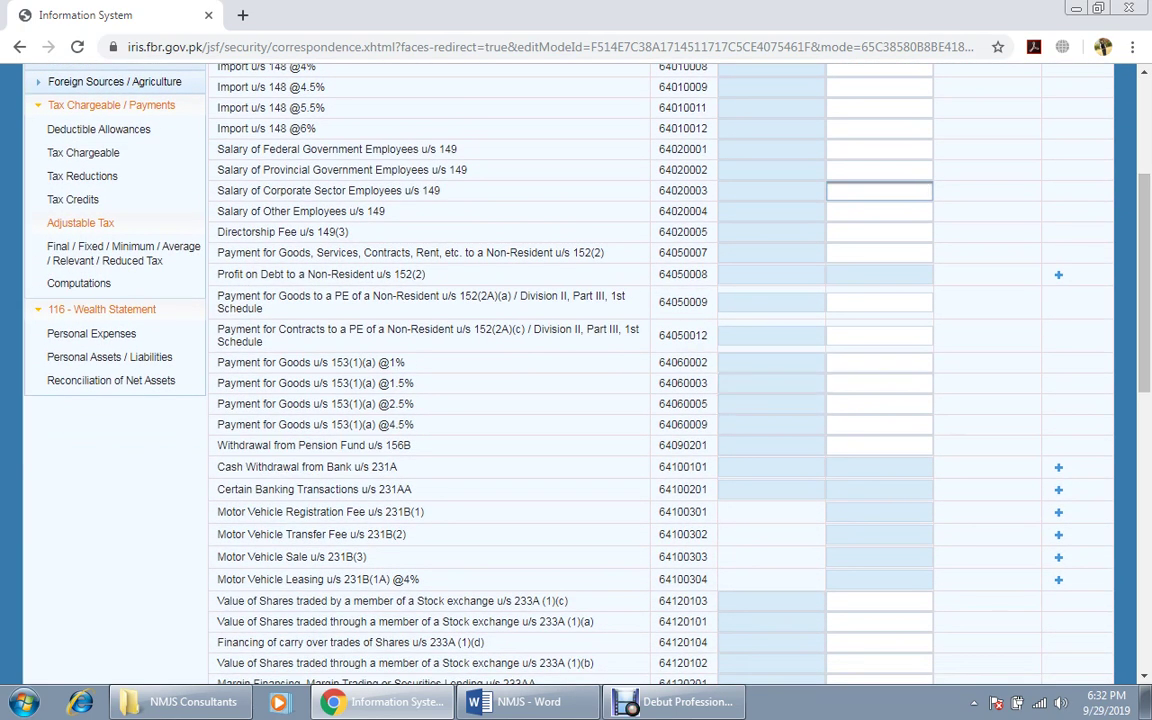
{"action": "left_click_drag", "start_coordinate": [400, 467], "coordinate": [200, 467]}
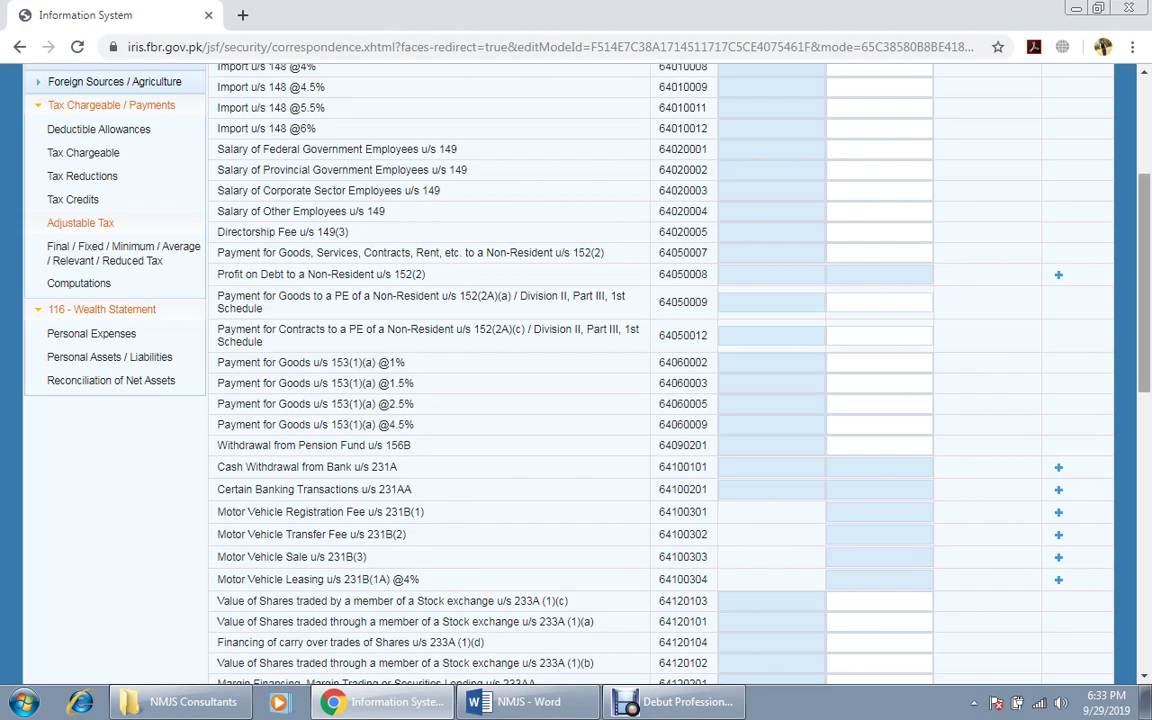
{"action": "scroll", "coordinate": [660, 370], "scroll_direction": "down", "scroll_amount": 3}
{"action": "scroll", "coordinate": [660, 370], "scroll_direction": "down", "scroll_amount": 1}
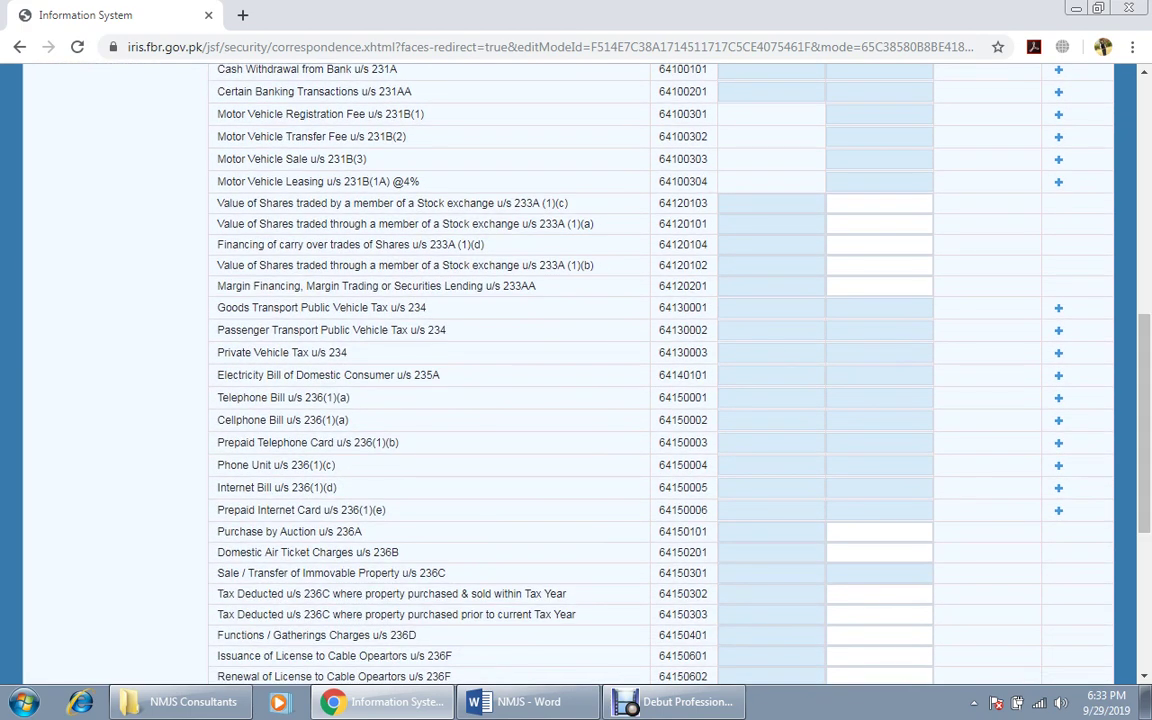
{"action": "left_click_drag", "start_coordinate": [348, 397], "coordinate": [217, 397]}
{"action": "left_click_drag", "start_coordinate": [348, 420], "coordinate": [222, 420]}
{"action": "left_click", "coordinate": [222, 420]}
{"action": "left_click_drag", "start_coordinate": [241, 136], "coordinate": [308, 136]}
{"action": "left_click", "coordinate": [308, 136]}
{"action": "left_click_drag", "start_coordinate": [540, 265], "coordinate": [594, 265]}
{"action": "left_click_drag", "start_coordinate": [594, 265], "coordinate": [540, 265]}
{"action": "key", "text": "ctrl+f"}
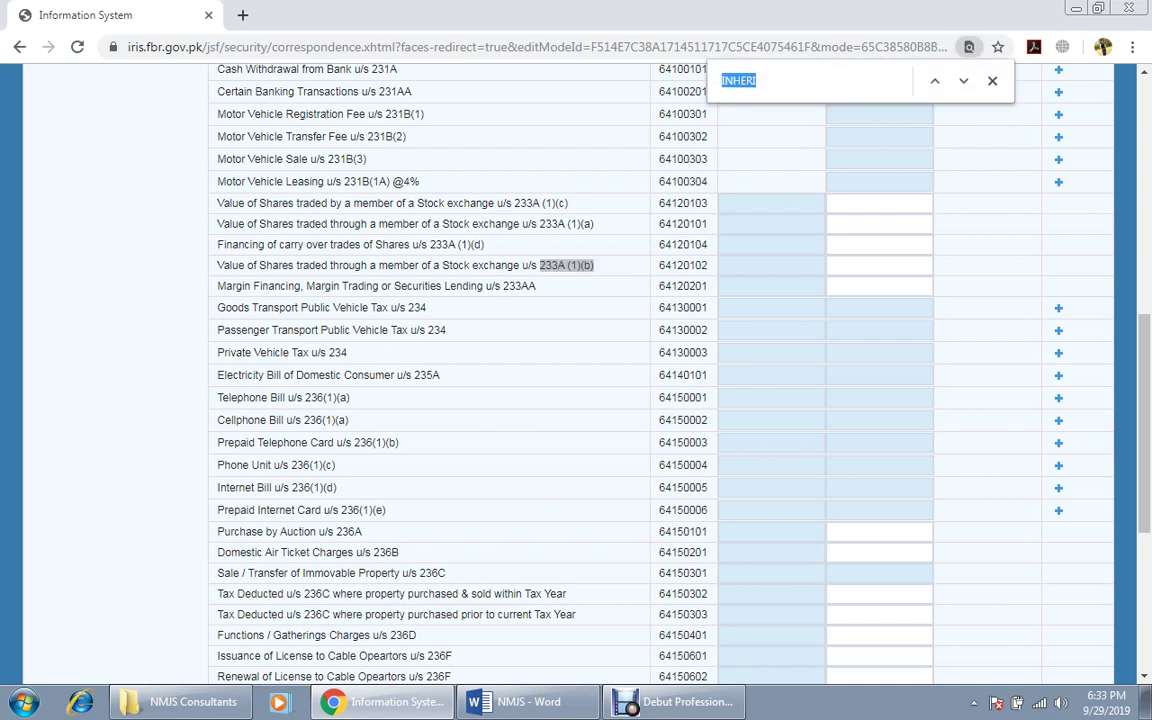
{"action": "type", "text": "233"}
{"action": "key", "text": "Return"}
{"action": "key", "text": "Return"}
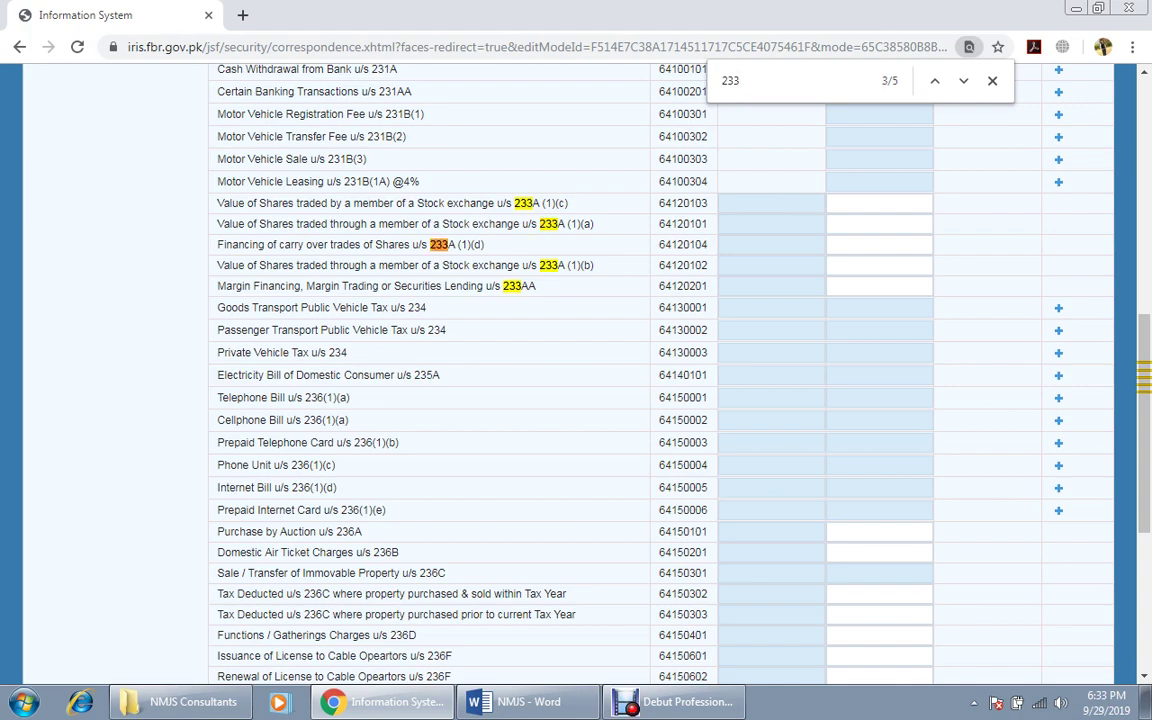
{"action": "scroll", "coordinate": [576, 370], "scroll_direction": "down", "scroll_amount": 3}
{"action": "scroll", "coordinate": [576, 370], "scroll_direction": "up", "scroll_amount": 8}
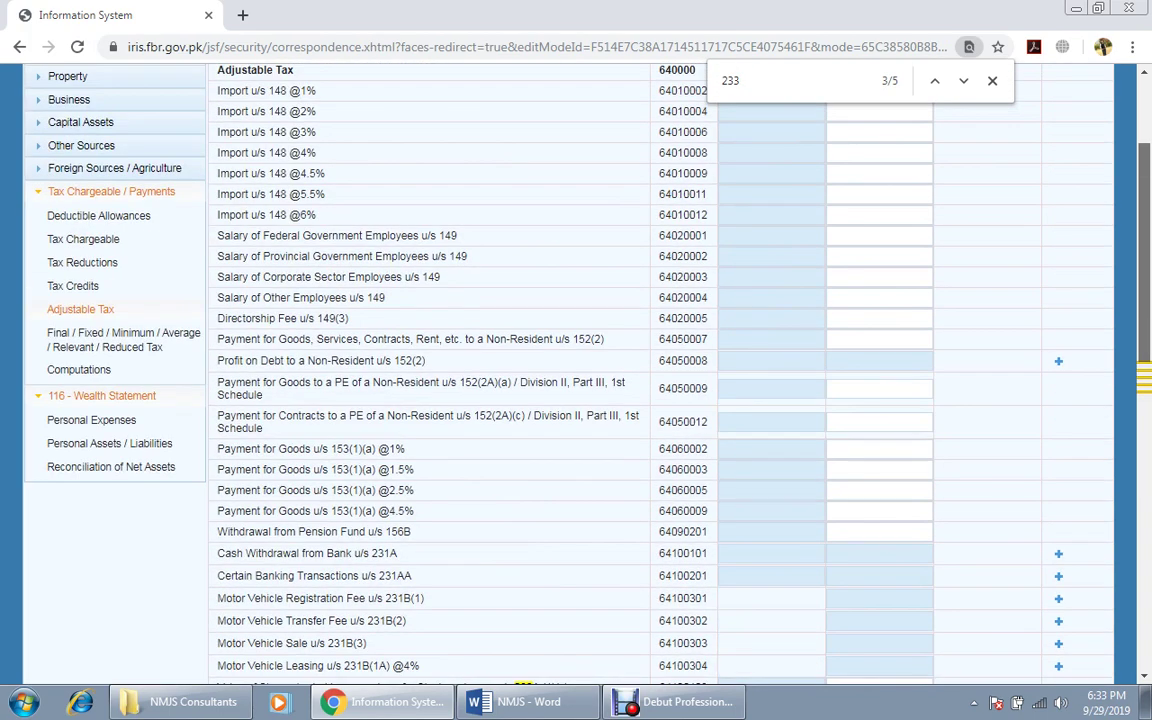
{"action": "scroll", "coordinate": [576, 370], "scroll_direction": "up", "scroll_amount": 3}
{"action": "key", "text": "Escape"}
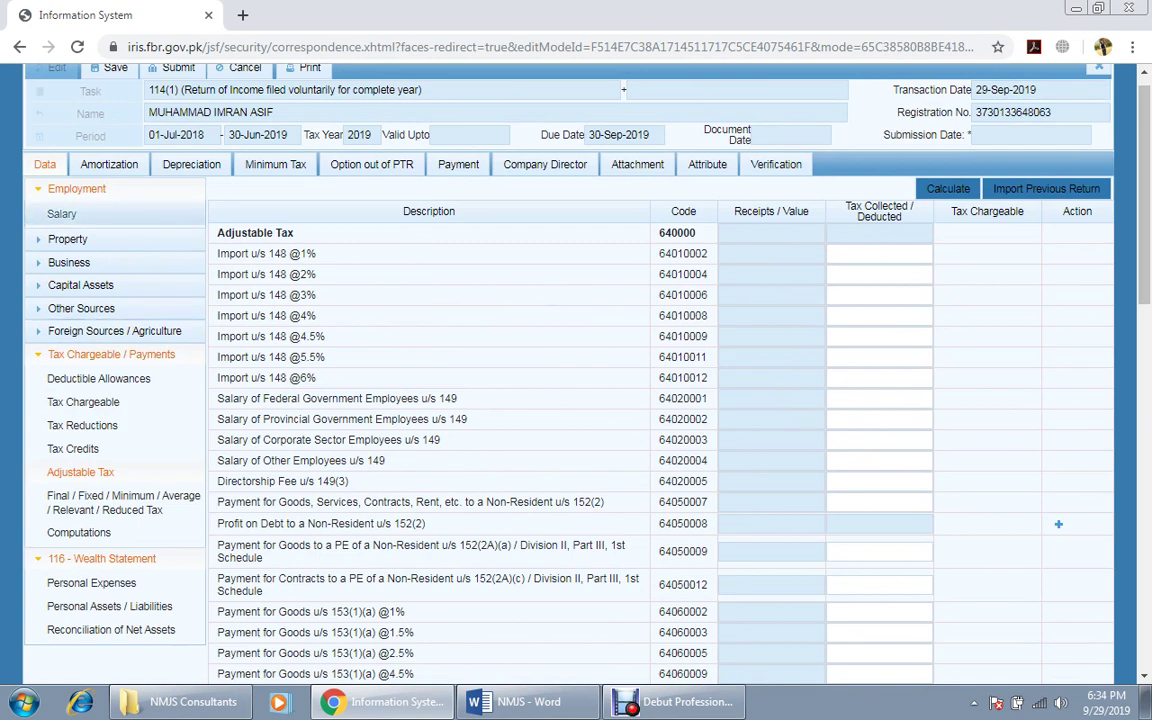
{"action": "left_click", "coordinate": [61, 213]}
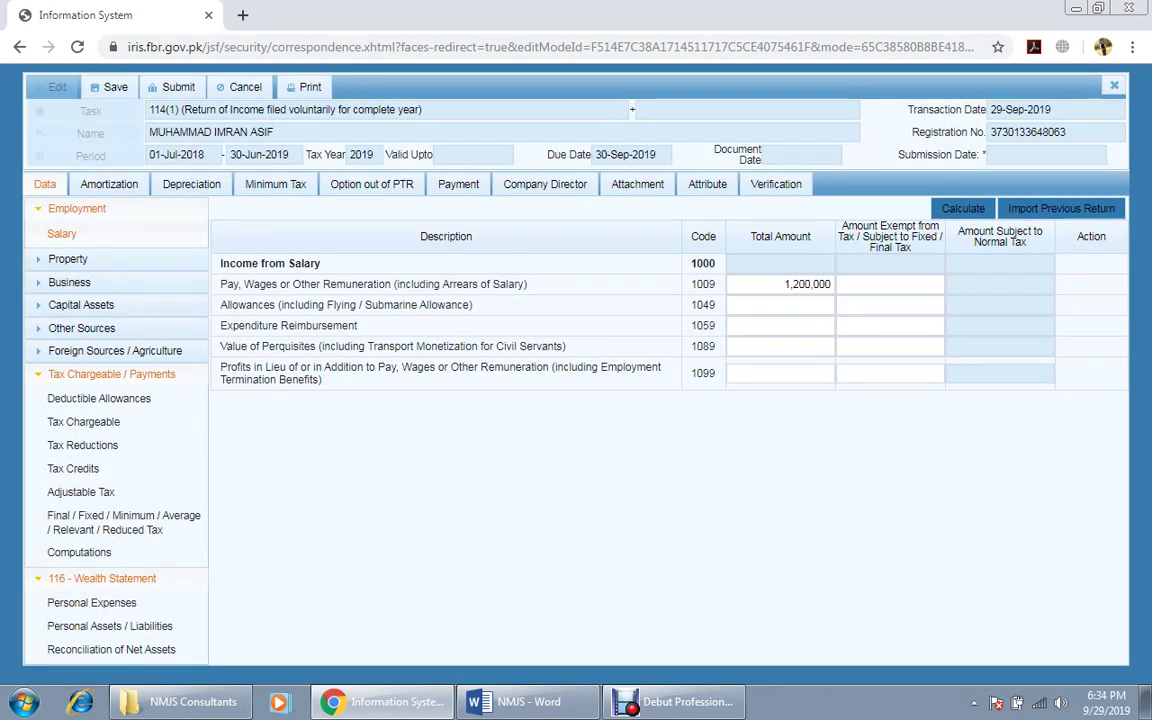
Step: Enter 2,000 as tax deducted on corporate sector salary u/s 149 (code 64020003)
{"action": "left_click", "coordinate": [80, 491]}
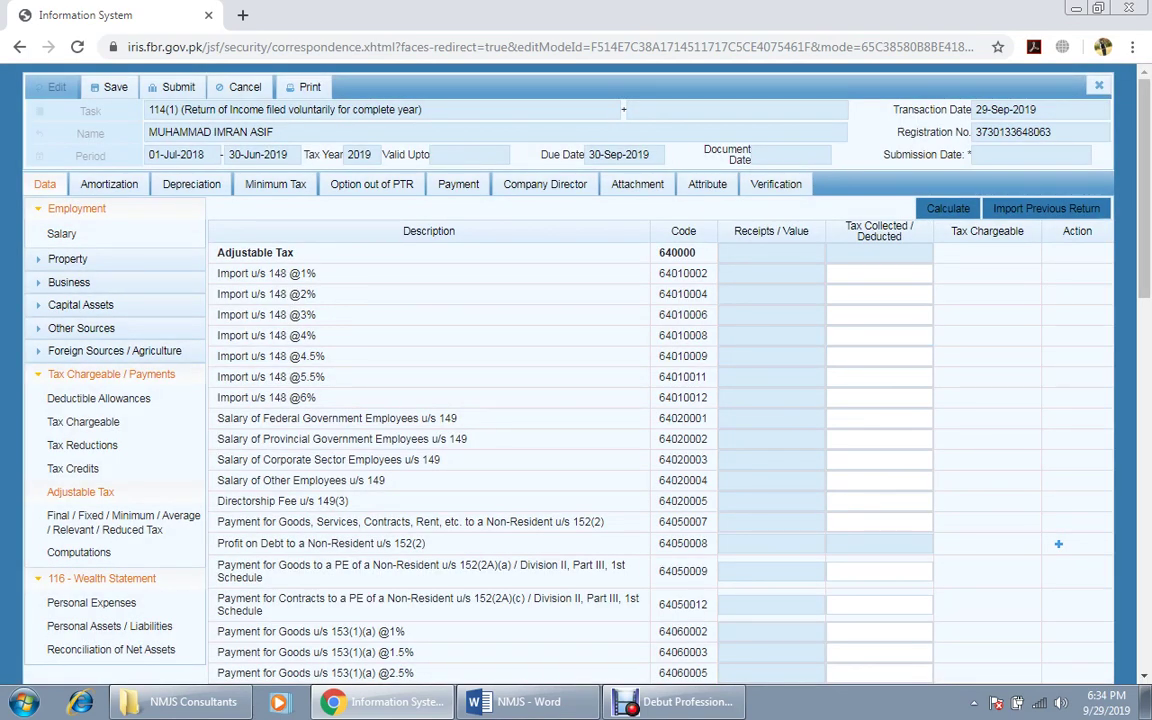
{"action": "left_click", "coordinate": [879, 459]}
{"action": "type", "text": "2000"}
{"action": "key", "text": "Tab"}
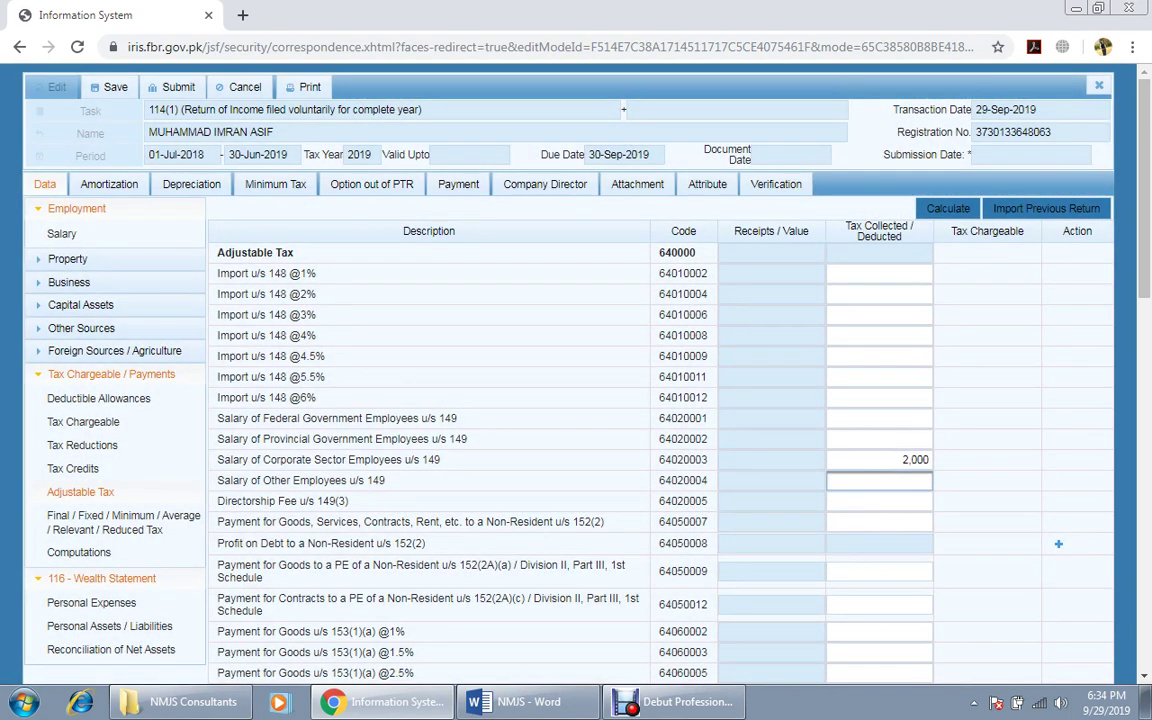
{"action": "key", "text": "Tab"}
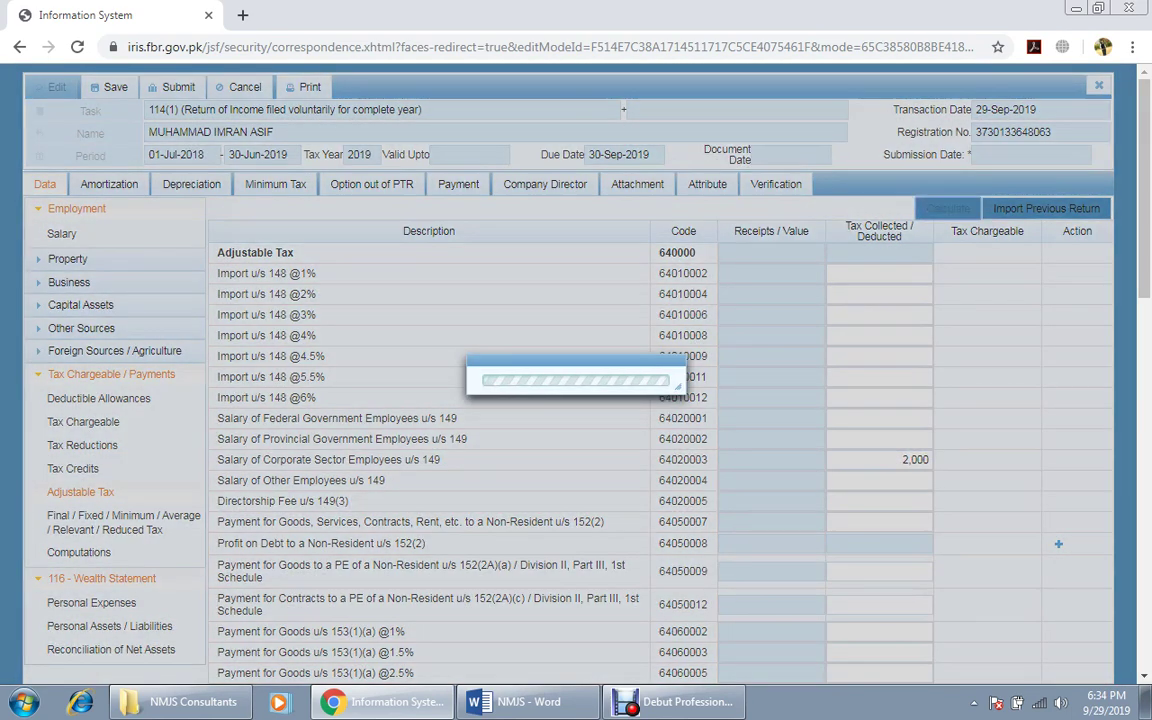
{"action": "scroll", "coordinate": [100, 245], "scroll_direction": "down", "scroll_amount": 3}
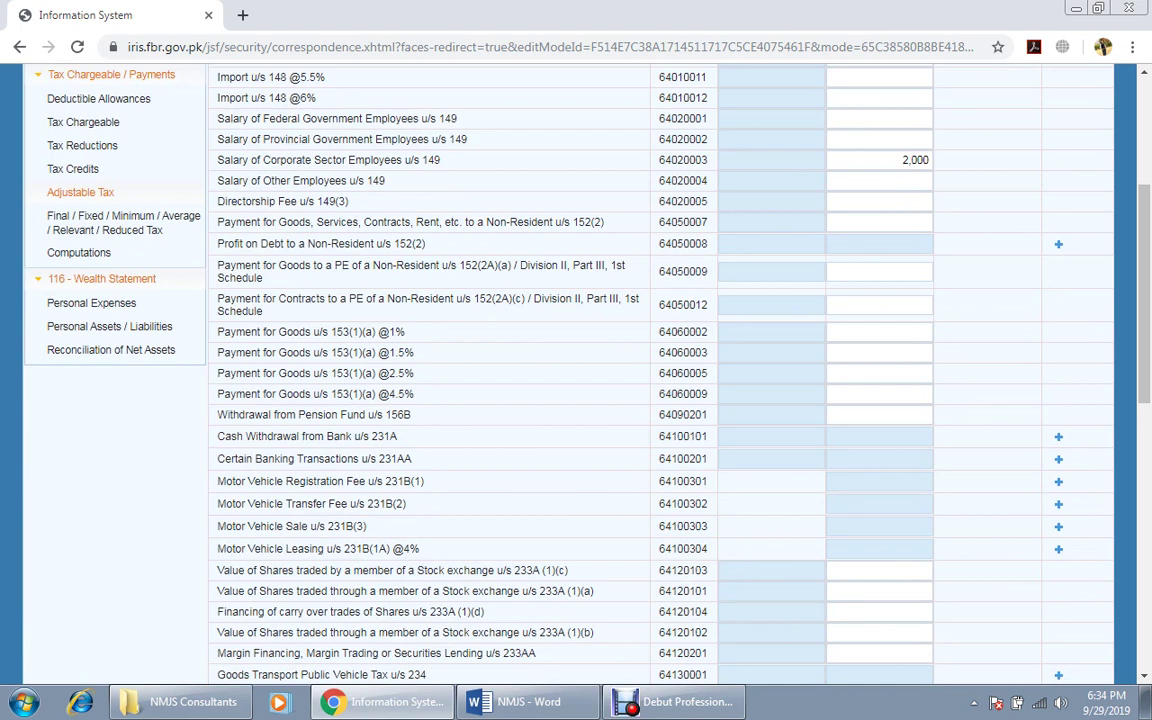
Step: Check that 2,000 withholding income tax equals 2,000 tax chargeable on 1,200,000 taxable income
{"action": "left_click", "coordinate": [78, 252]}
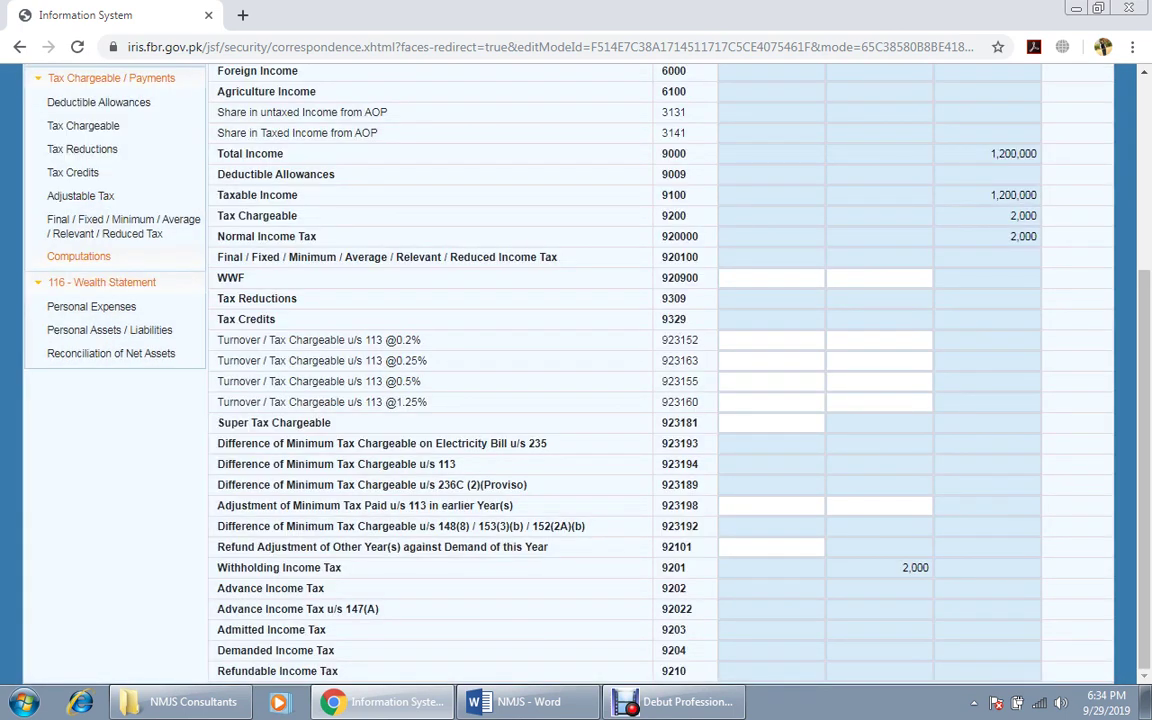
{"action": "left_click", "coordinate": [890, 567]}
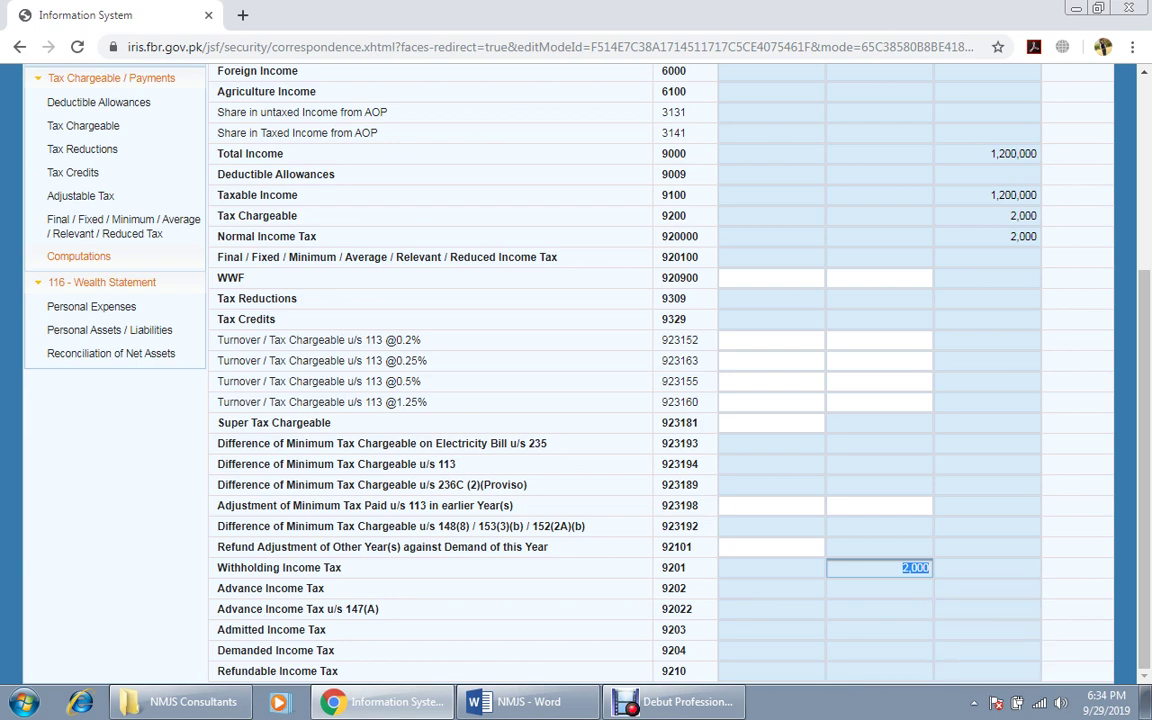
{"action": "scroll", "coordinate": [980, 590], "scroll_direction": "up", "scroll_amount": 1}
{"action": "scroll", "coordinate": [570, 370], "scroll_direction": "down", "scroll_amount": 1}
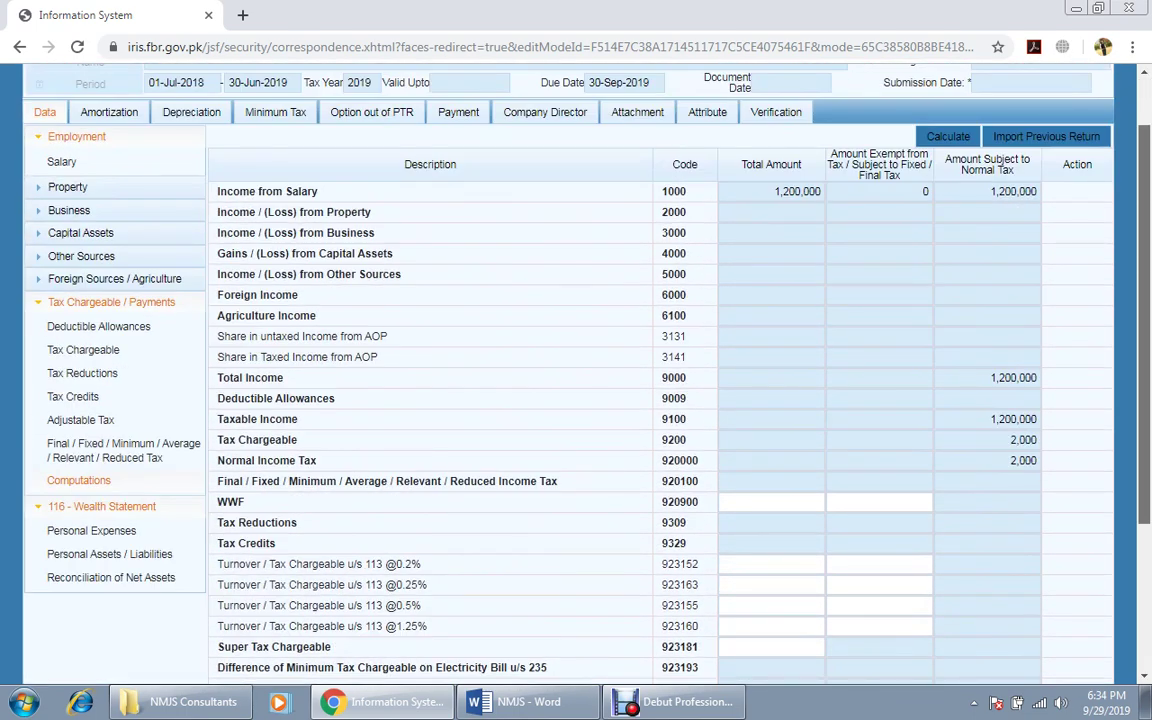
{"action": "left_click", "coordinate": [987, 232]}
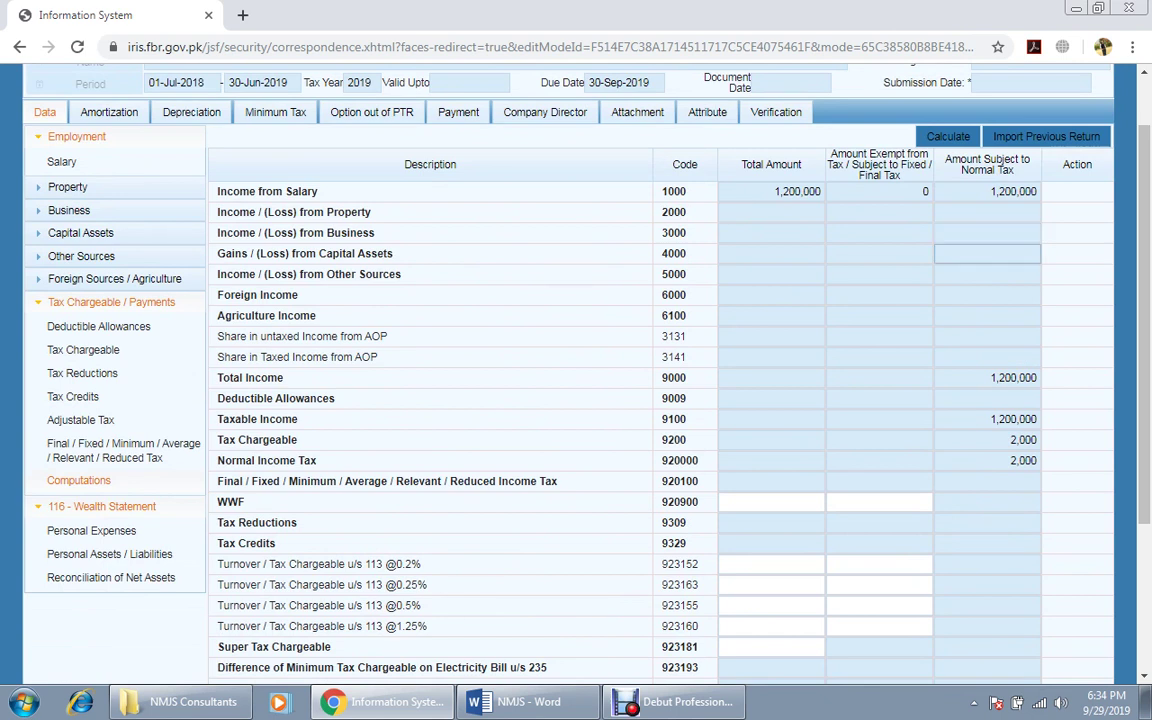
{"action": "scroll", "coordinate": [568, 400], "scroll_direction": "up", "scroll_amount": 1}
{"action": "scroll", "coordinate": [568, 400], "scroll_direction": "down", "scroll_amount": 2}
{"action": "scroll", "coordinate": [576, 400], "scroll_direction": "up", "scroll_amount": 1}
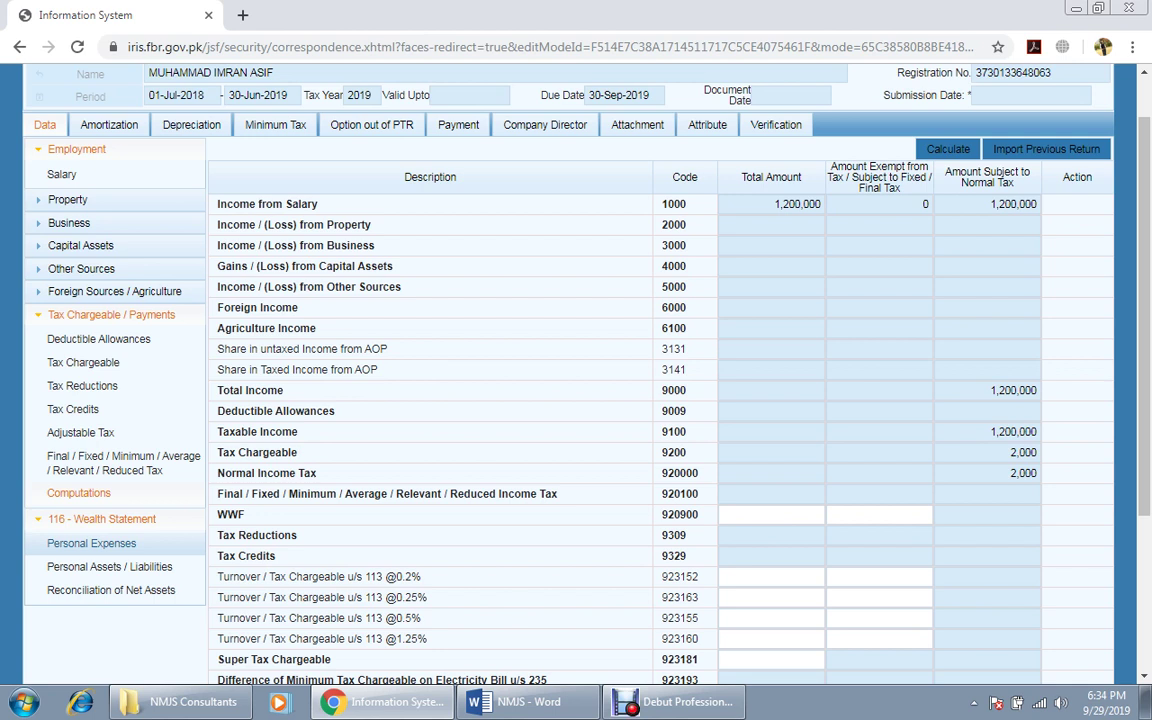
Step: Open Personal Expenses and review the rent, 22,338 rates and taxes, and vehicle amounts
{"action": "left_click", "coordinate": [91, 543]}
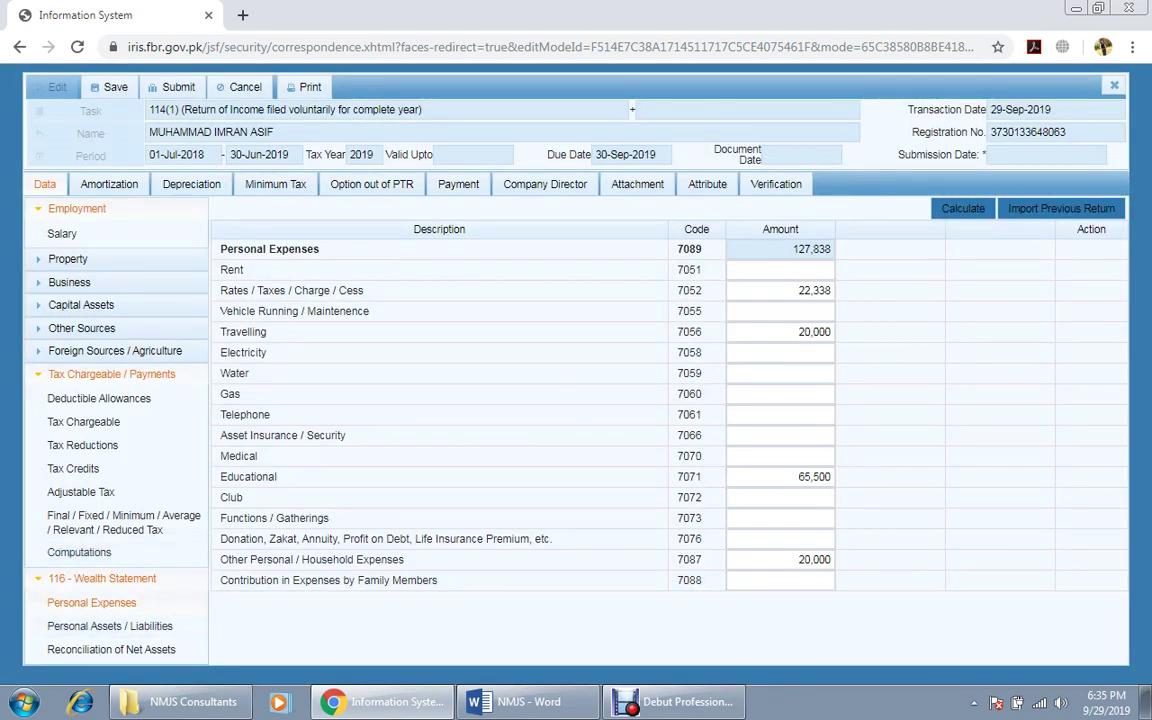
{"action": "left_click", "coordinate": [780, 311]}
{"action": "left_click", "coordinate": [780, 290]}
{"action": "key", "text": "ctrl+a"}
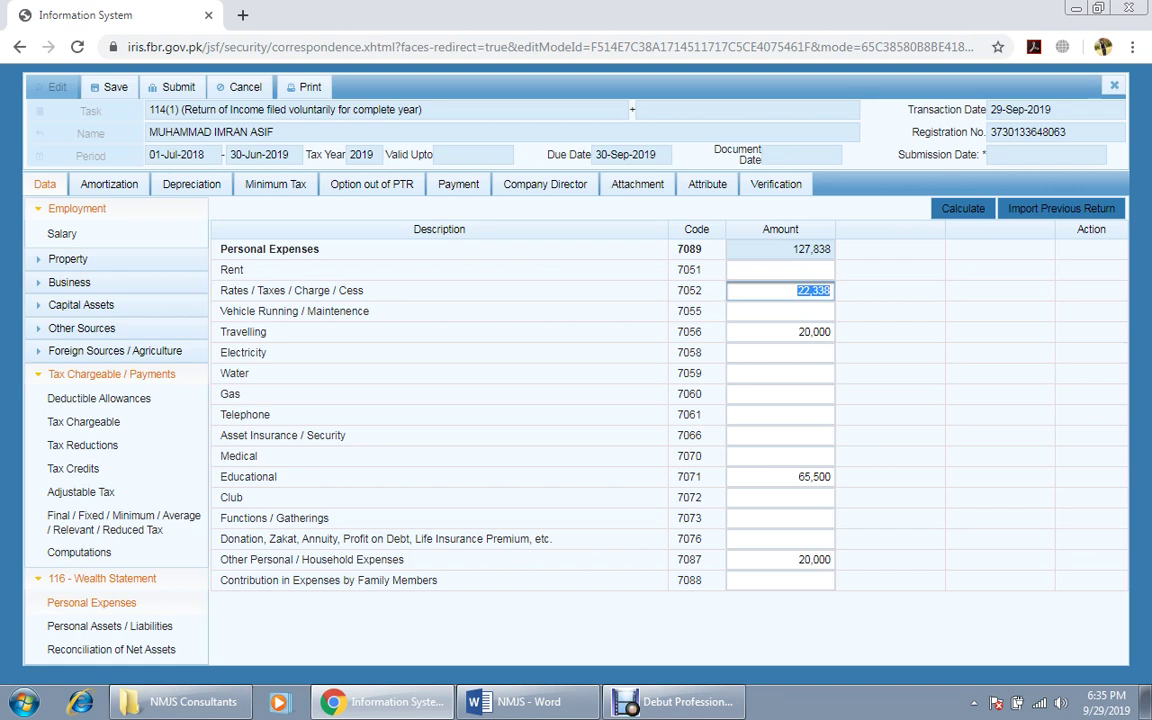
{"action": "left_click", "coordinate": [780, 270]}
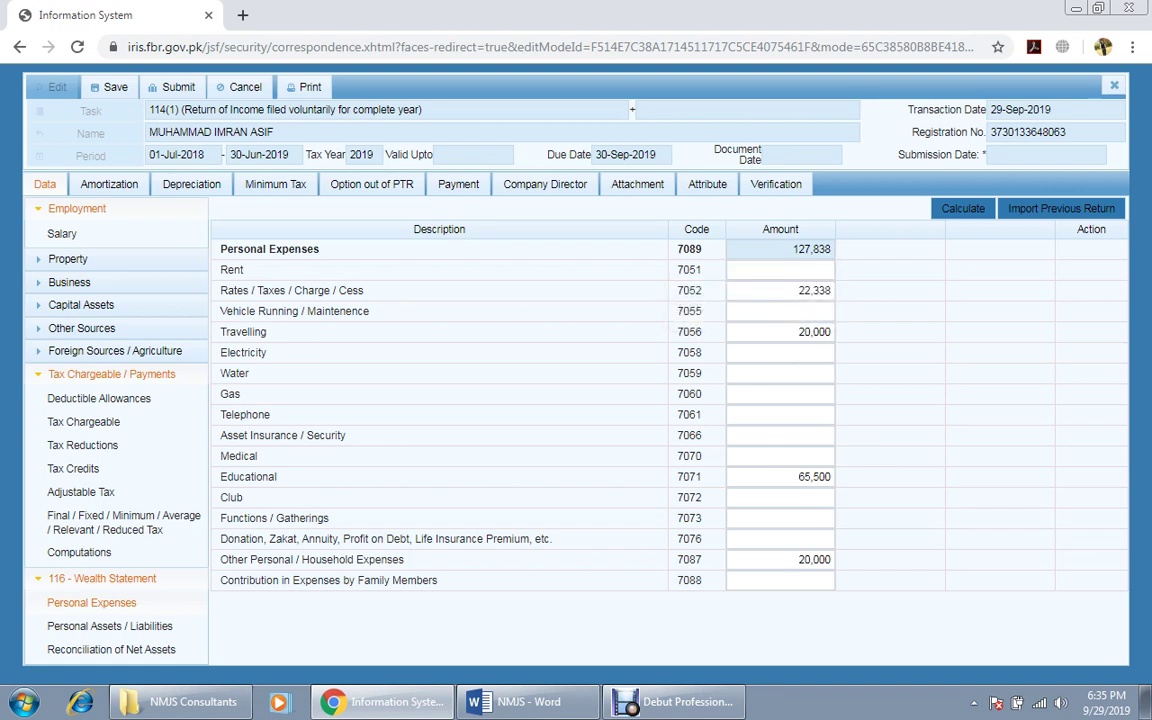
{"action": "key", "text": "Tab"}
{"action": "key", "text": "Tab"}
{"action": "key", "text": "Tab"}
{"action": "key", "text": "Tab"}
{"action": "key", "text": "Tab"}
Step: Review the family contribution, donation and 65,500 educational expenses, then open Personal Assets / Liabilities
{"action": "key", "text": "Tab"}
{"action": "key", "text": "Tab"}
{"action": "key", "text": "Tab"}
{"action": "left_click", "coordinate": [780, 580]}
{"action": "key", "text": "Tab"}
{"action": "left_click_drag", "start_coordinate": [257, 539], "coordinate": [302, 539]}
{"action": "left_click_drag", "start_coordinate": [277, 478], "coordinate": [47, 492]}
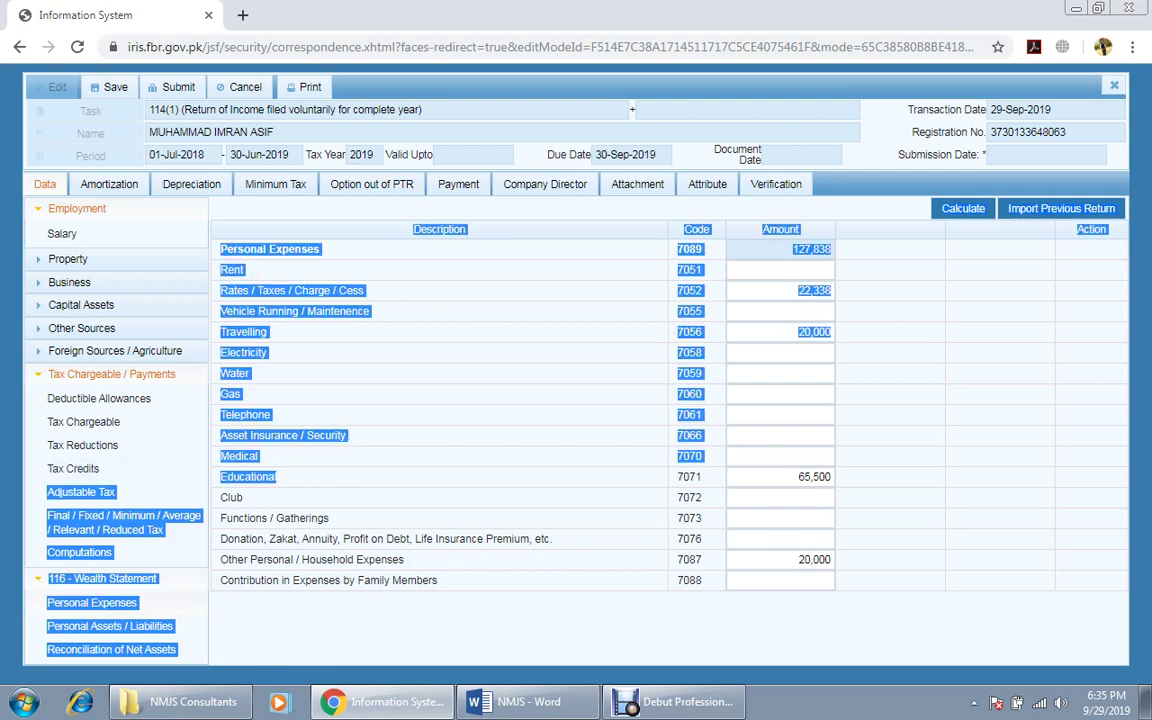
{"action": "left_click", "coordinate": [800, 477]}
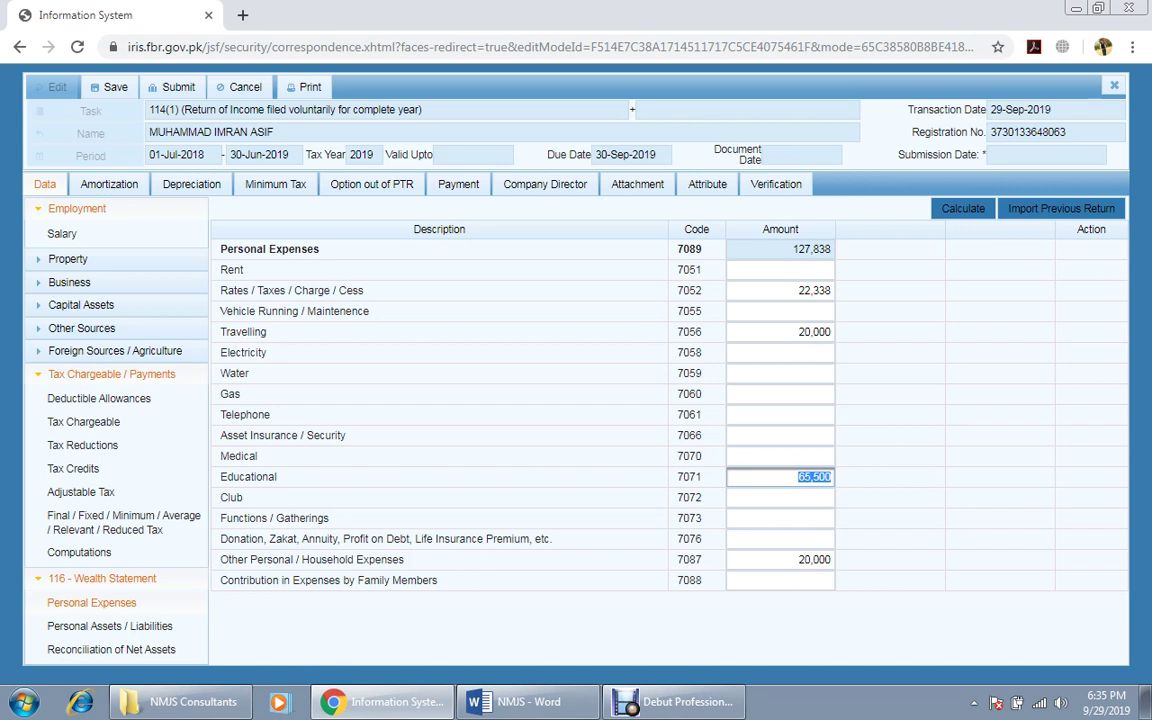
{"action": "left_click", "coordinate": [110, 626]}
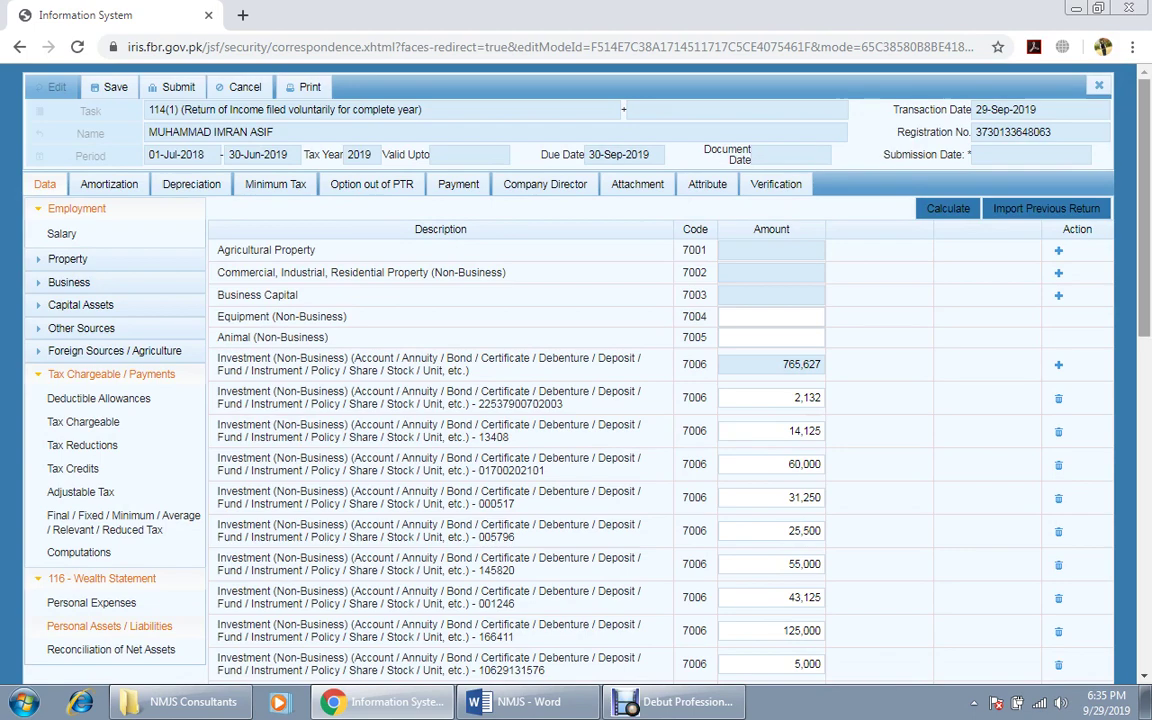
Step: Review the code 7006 Investment rows totalling 765,627 and the Motor Vehicle (Non-Business) row
{"action": "scroll", "coordinate": [576, 370], "scroll_direction": "down", "scroll_amount": 5}
{"action": "scroll", "coordinate": [576, 370], "scroll_direction": "down", "scroll_amount": 4}
{"action": "scroll", "coordinate": [576, 370], "scroll_direction": "up", "scroll_amount": 10}
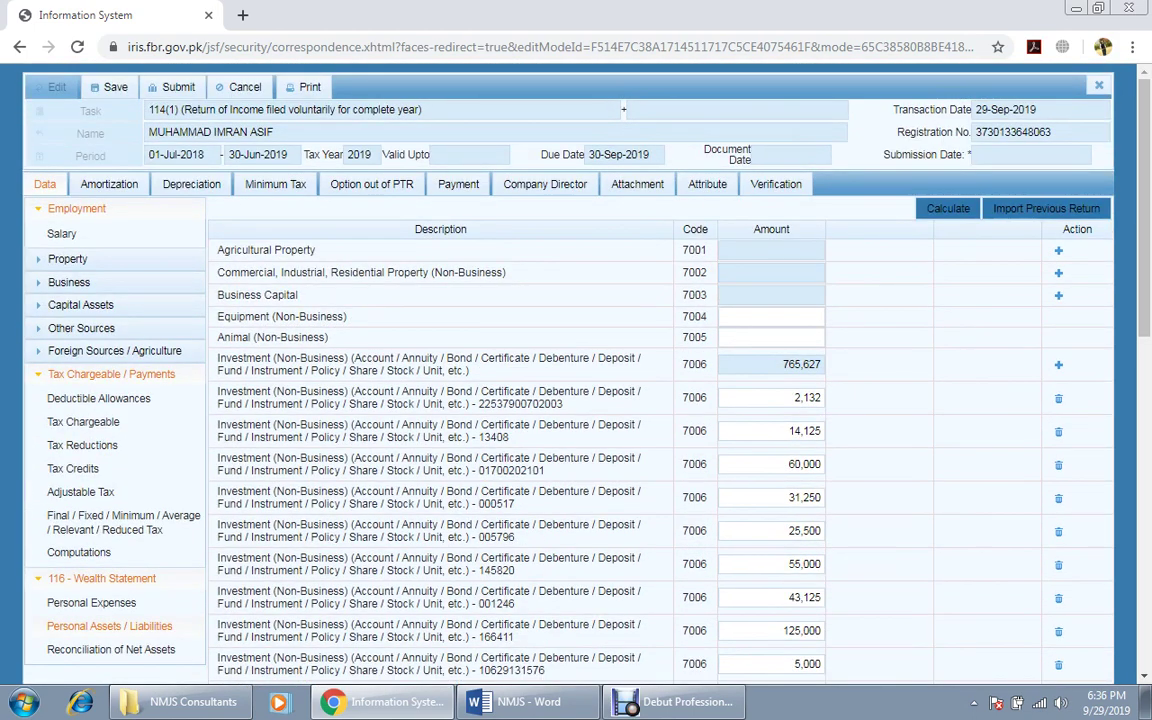
{"action": "left_click_drag", "start_coordinate": [217, 358], "coordinate": [469, 371]}
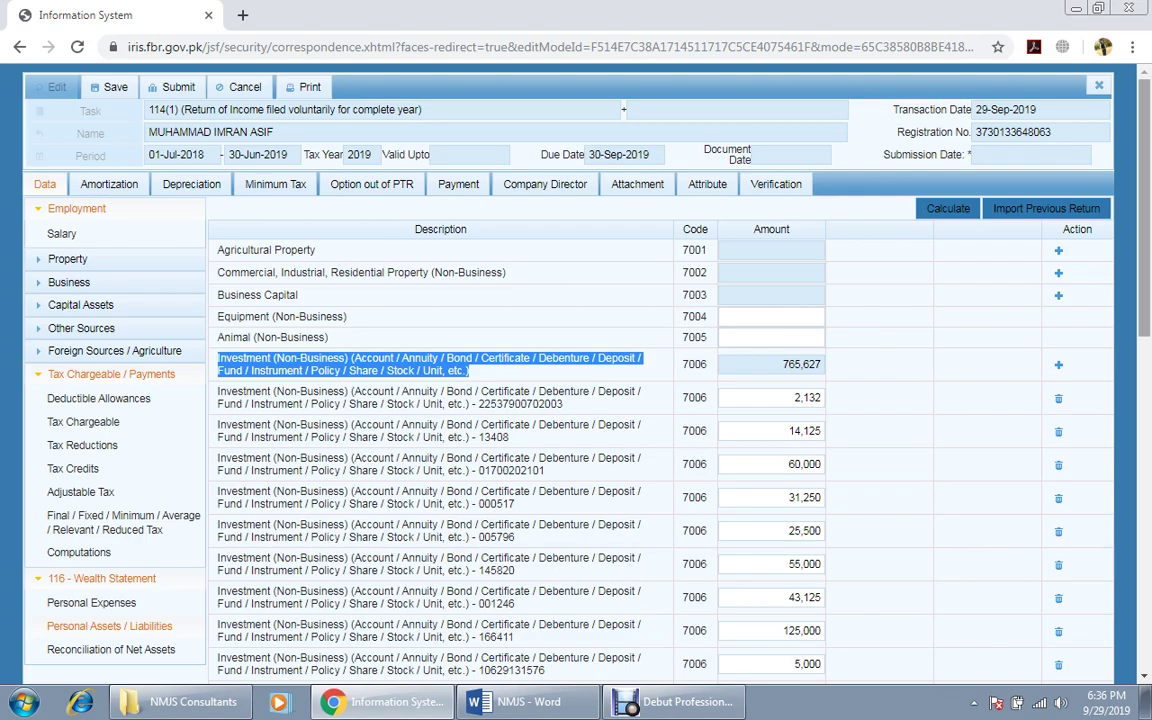
{"action": "scroll", "coordinate": [620, 370], "scroll_direction": "down", "scroll_amount": 5}
{"action": "scroll", "coordinate": [620, 370], "scroll_direction": "down", "scroll_amount": 4}
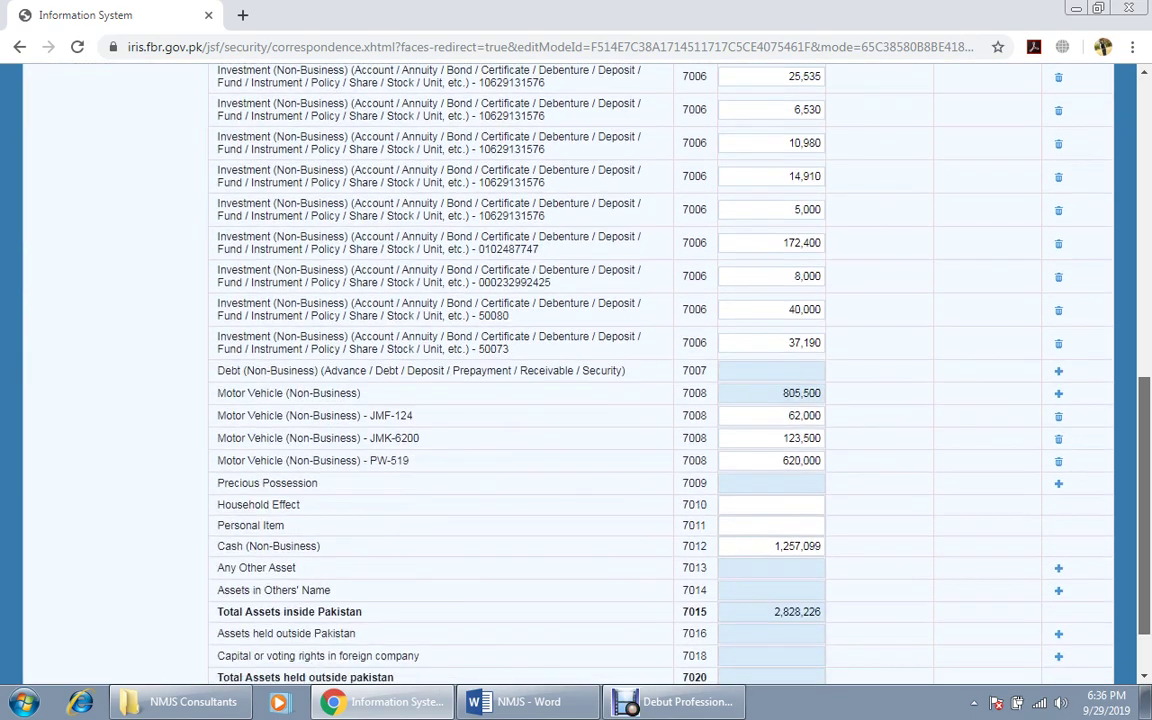
{"action": "left_click_drag", "start_coordinate": [253, 345], "coordinate": [326, 345]}
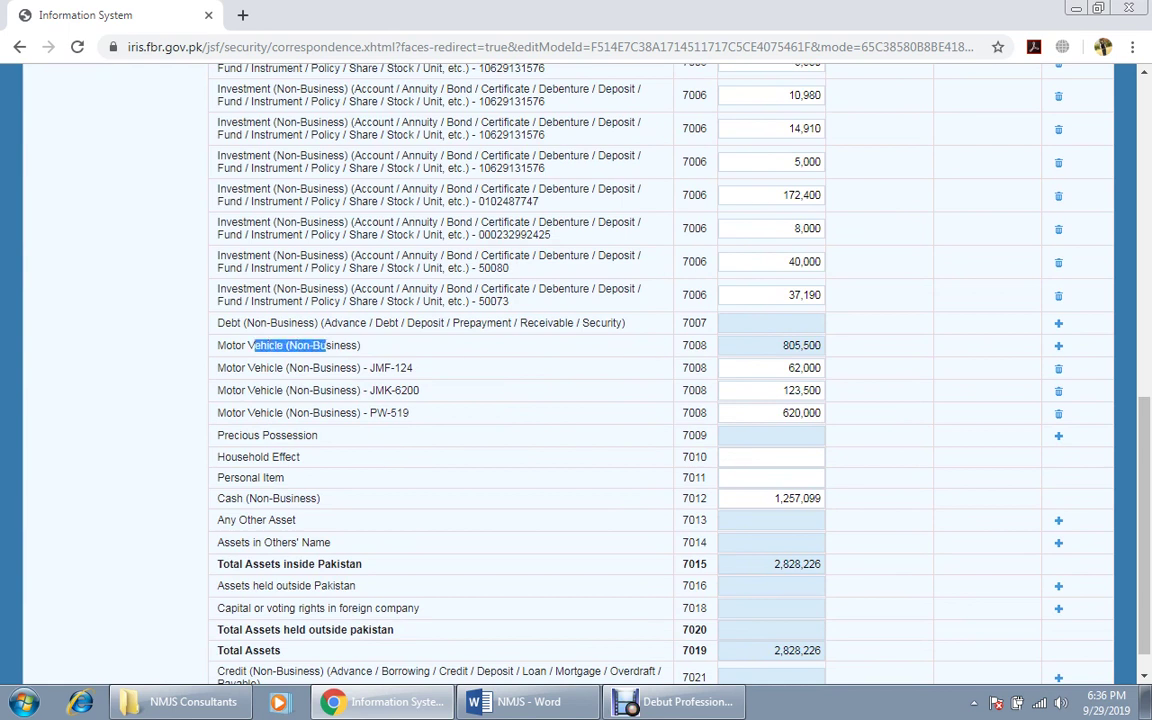
{"action": "left_click", "coordinate": [326, 345]}
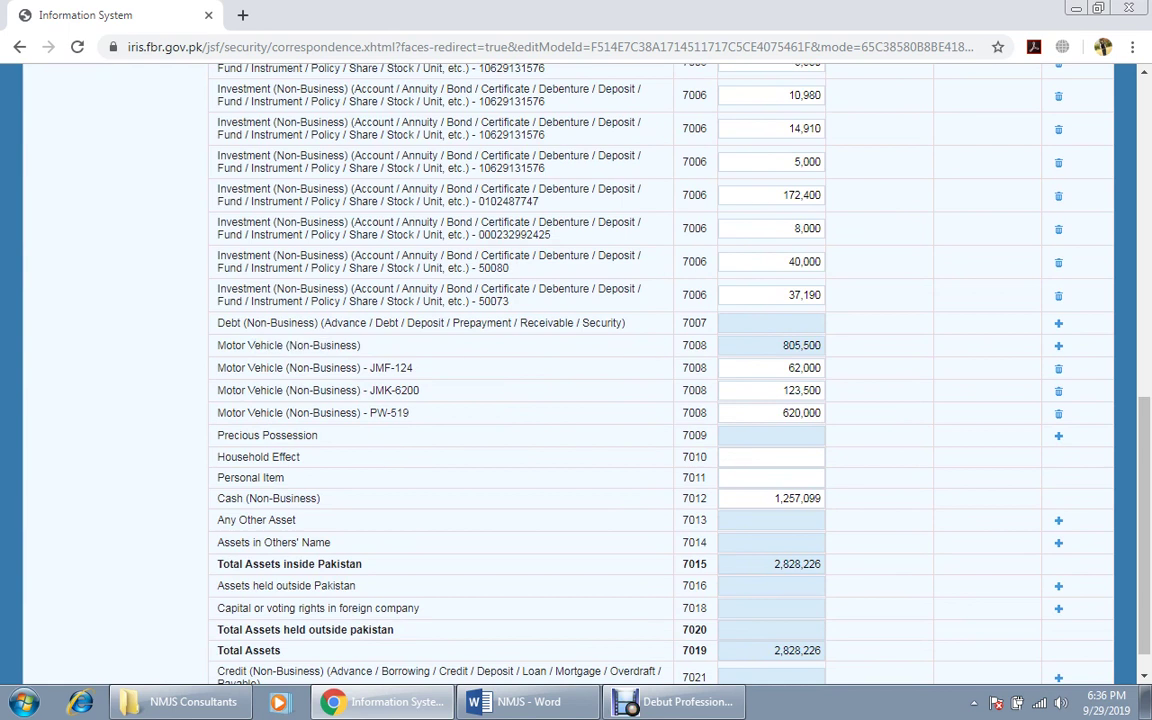
Step: Check Total Assets of 2,828,226, then open Reconciliation of Net Assets showing -649,634 unreconciled
{"action": "scroll", "coordinate": [620, 370], "scroll_direction": "down", "scroll_amount": 1}
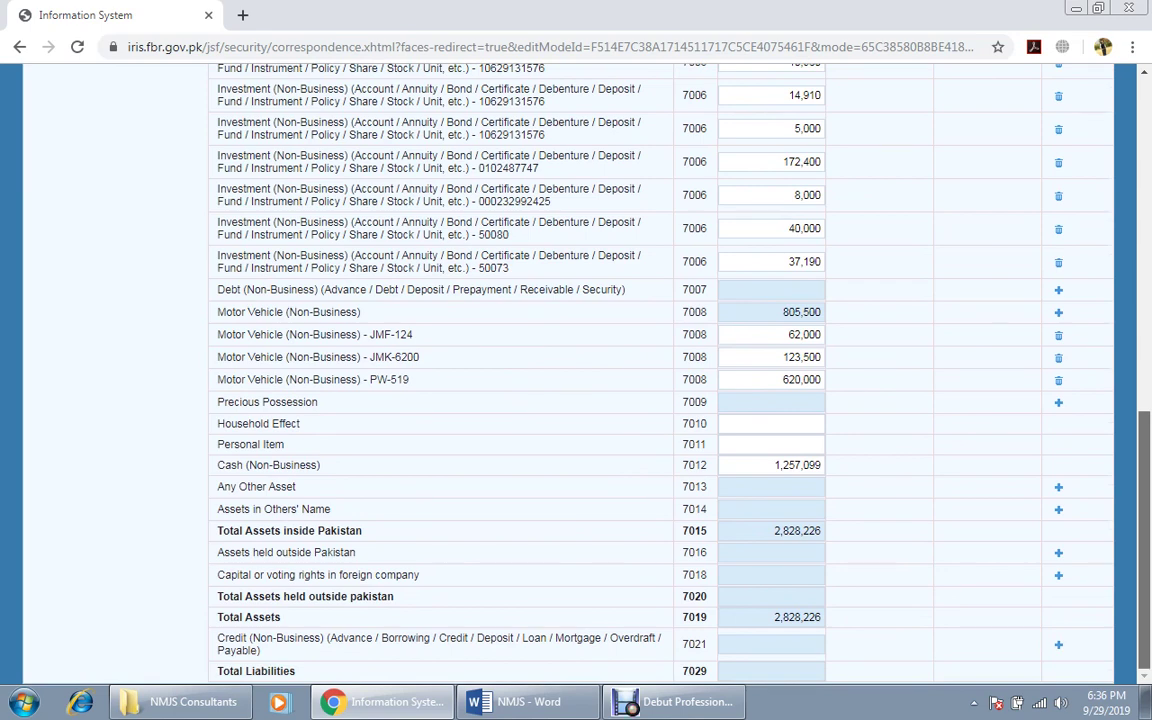
{"action": "scroll", "coordinate": [620, 370], "scroll_direction": "up", "scroll_amount": 3}
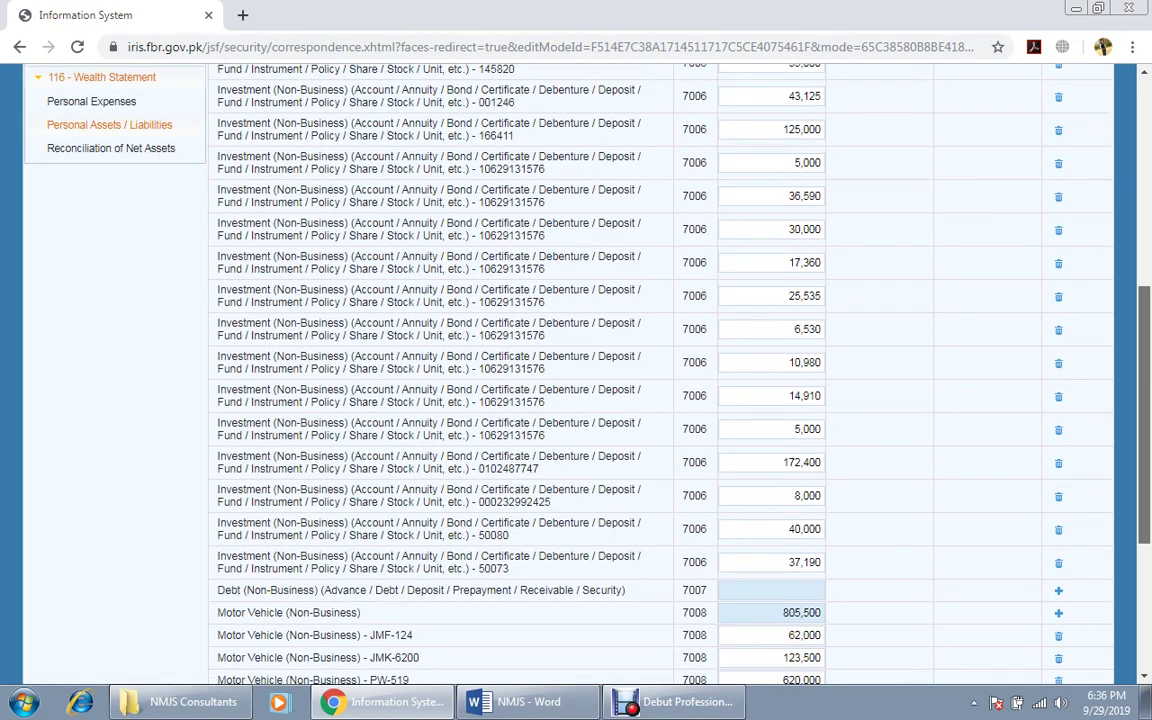
{"action": "scroll", "coordinate": [620, 370], "scroll_direction": "down", "scroll_amount": 3}
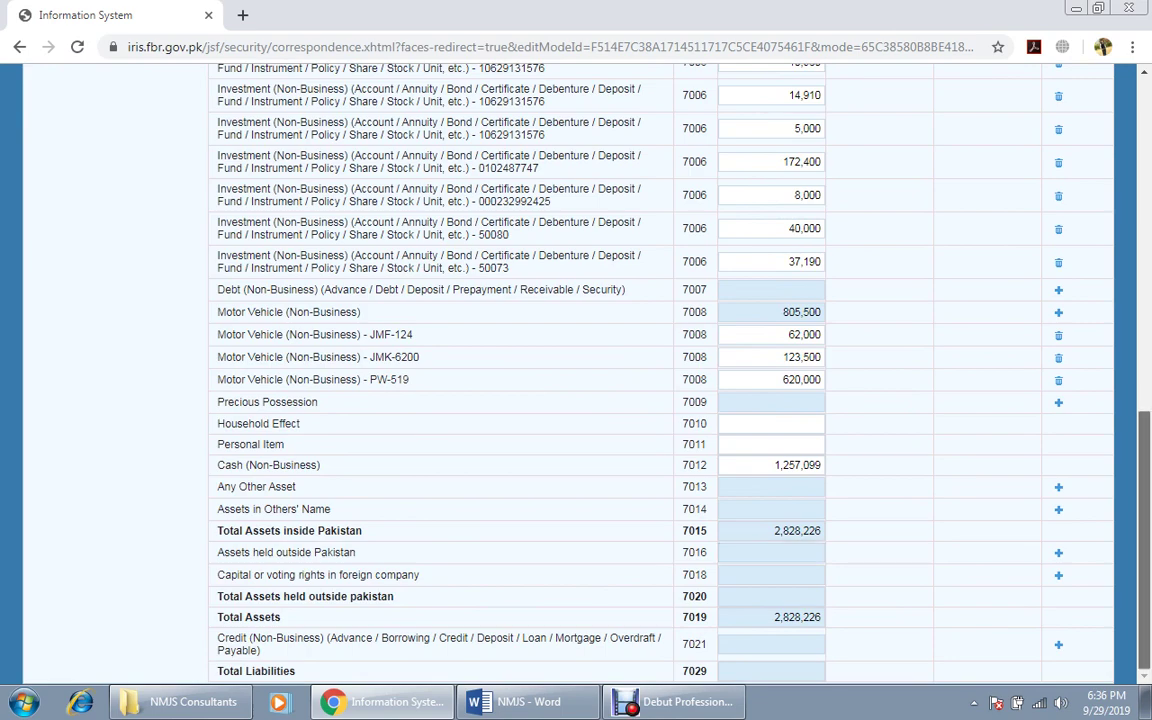
{"action": "scroll", "coordinate": [660, 380], "scroll_direction": "up", "scroll_amount": 10}
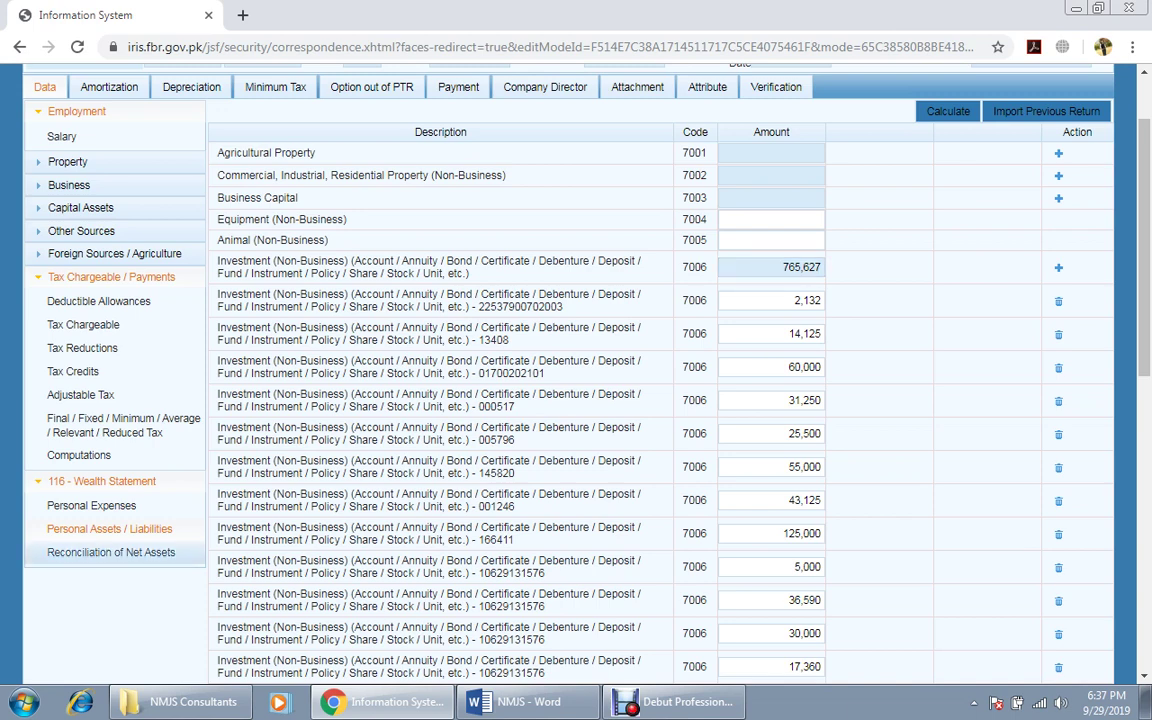
{"action": "left_click", "coordinate": [111, 552]}
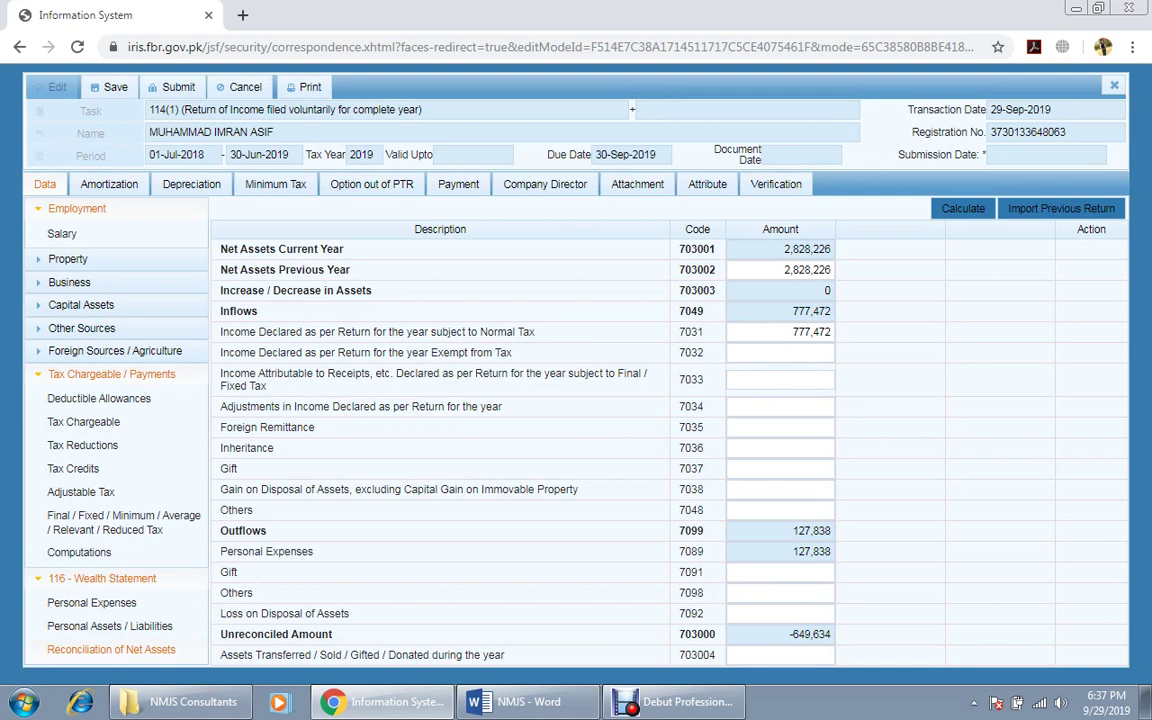
{"action": "left_click", "coordinate": [806, 270]}
{"action": "left_click", "coordinate": [806, 270]}
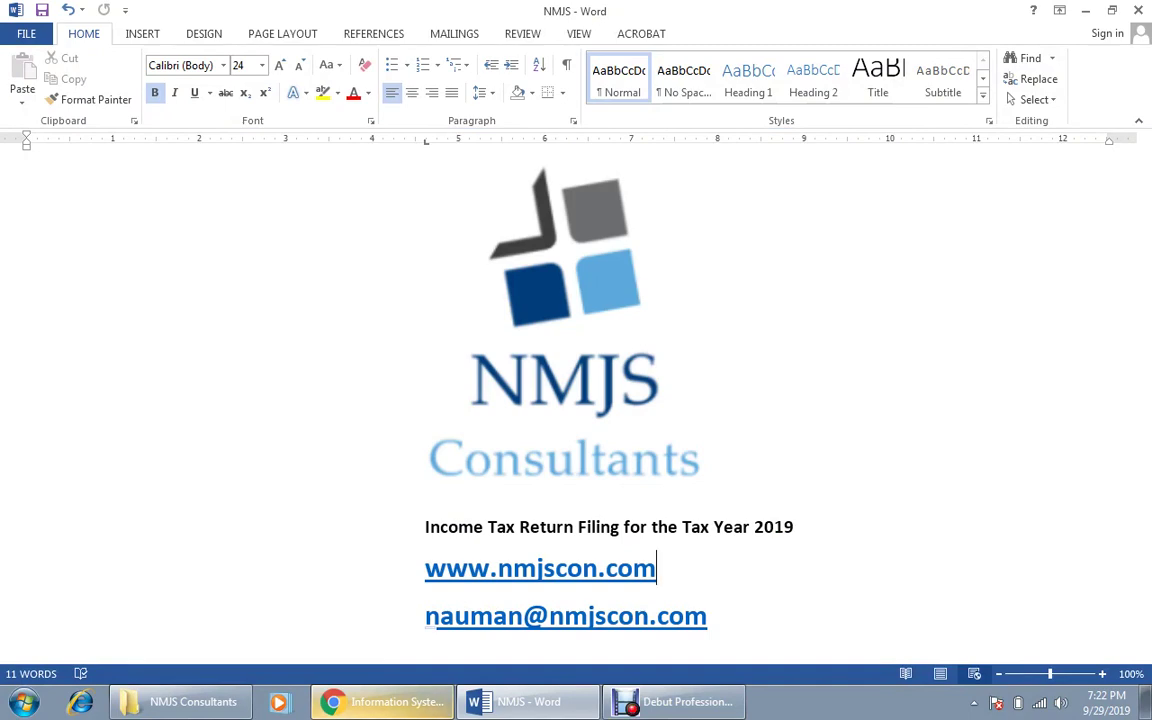
Step: Switch from the Word title page back to the IRIS return in Chrome
{"action": "left_click", "coordinate": [385, 701]}
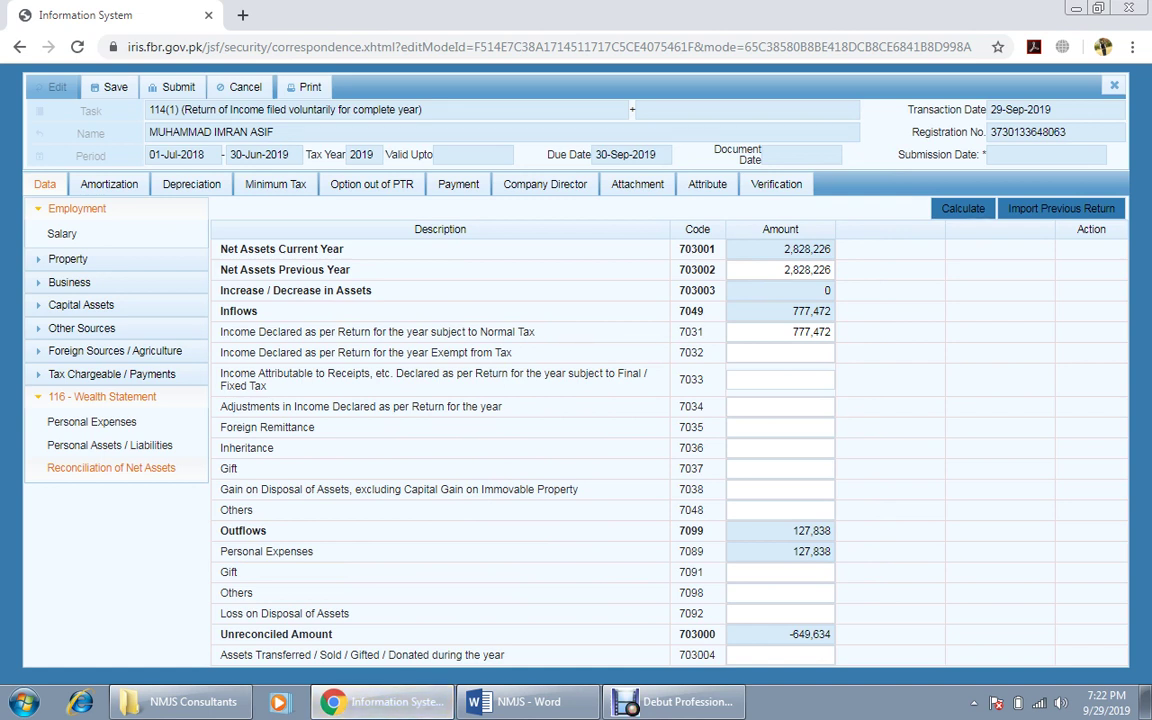
Step: Check the 777,472 inflows total and select the previous-year net assets amount
{"action": "left_click", "coordinate": [780, 311]}
{"action": "left_click", "coordinate": [780, 270]}
{"action": "double_click", "coordinate": [800, 270]}
{"action": "key", "text": "Tab"}
{"action": "key", "text": "shift+Tab"}
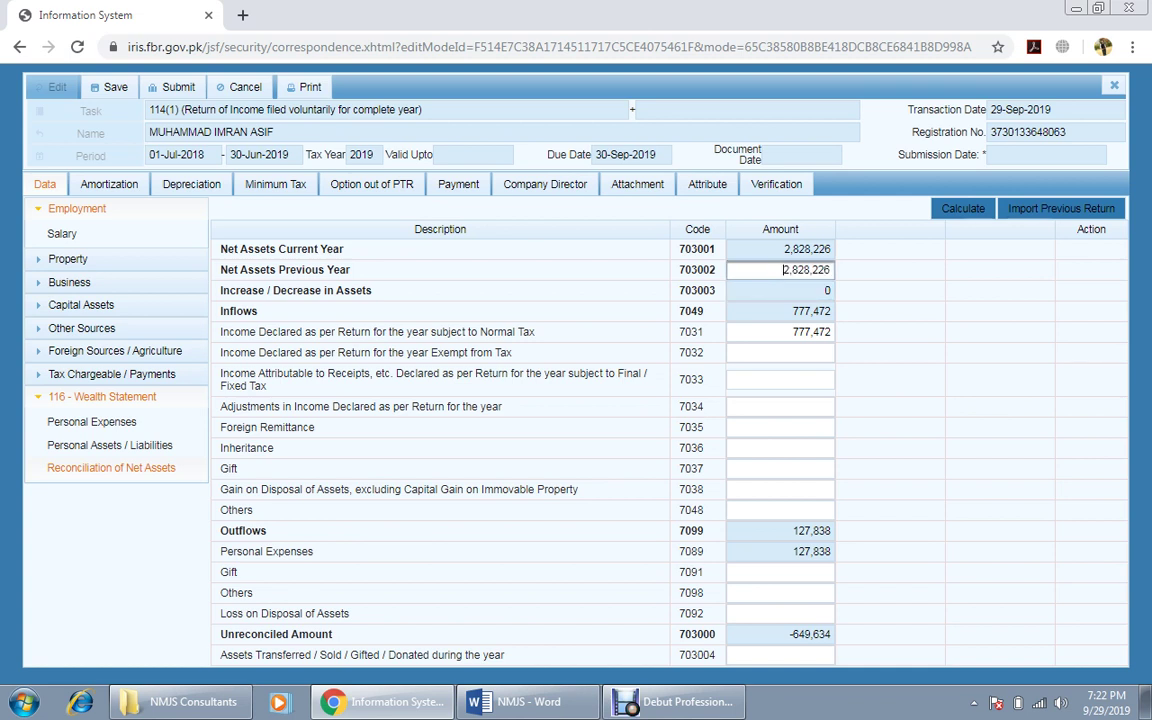
{"action": "left_click", "coordinate": [783, 270]}
{"action": "key", "text": "shift+End"}
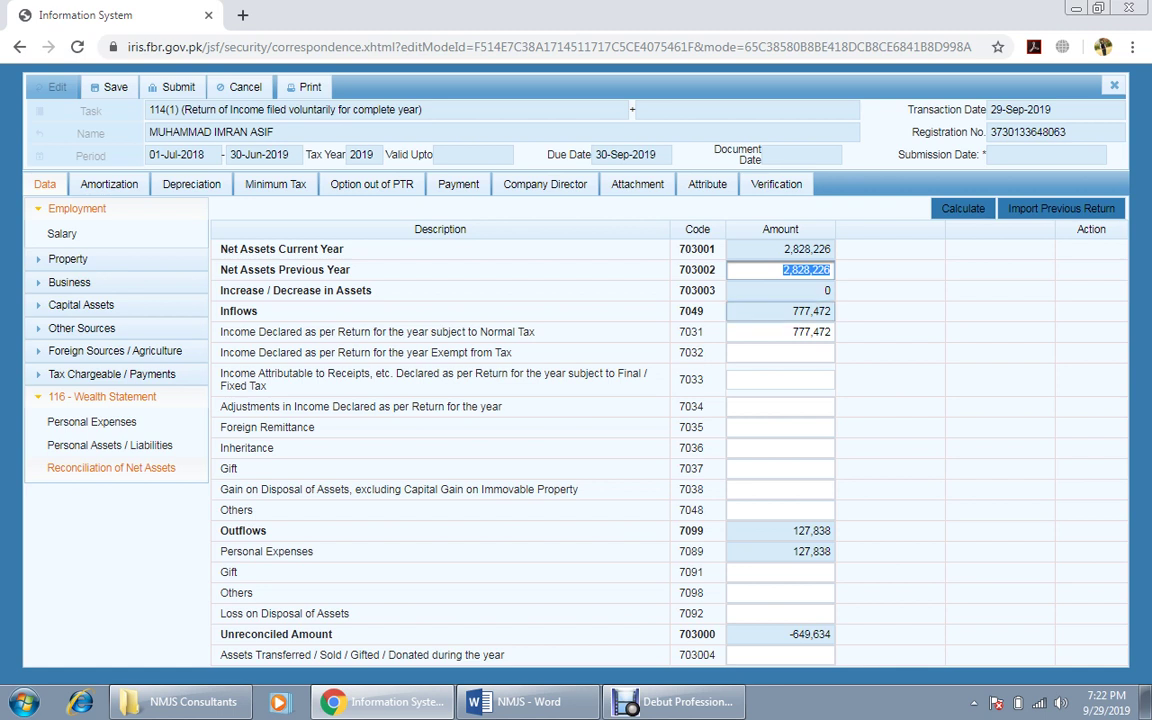
{"action": "key", "text": "Tab"}
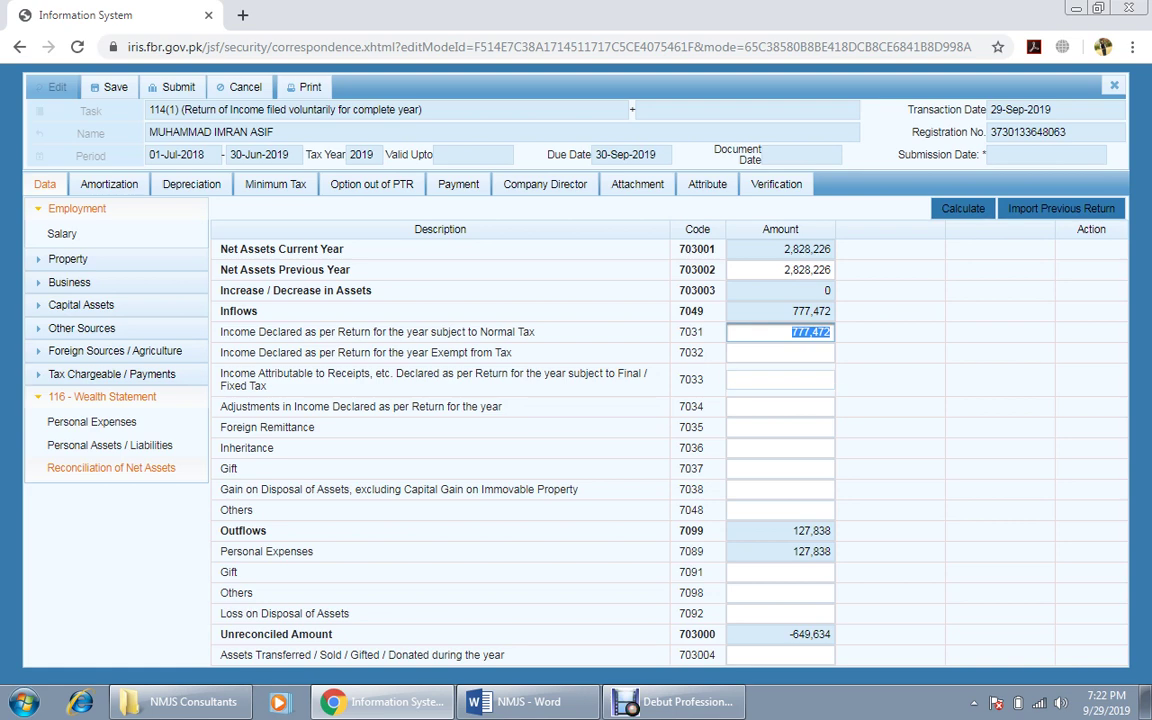
Step: Enter 1,200,000 as income subject to normal tax, then move past the remittance and inheritance fields
{"action": "type", "text": "1,200,"}
{"action": "type", "text": "00000"}
{"action": "key", "text": "Tab"}
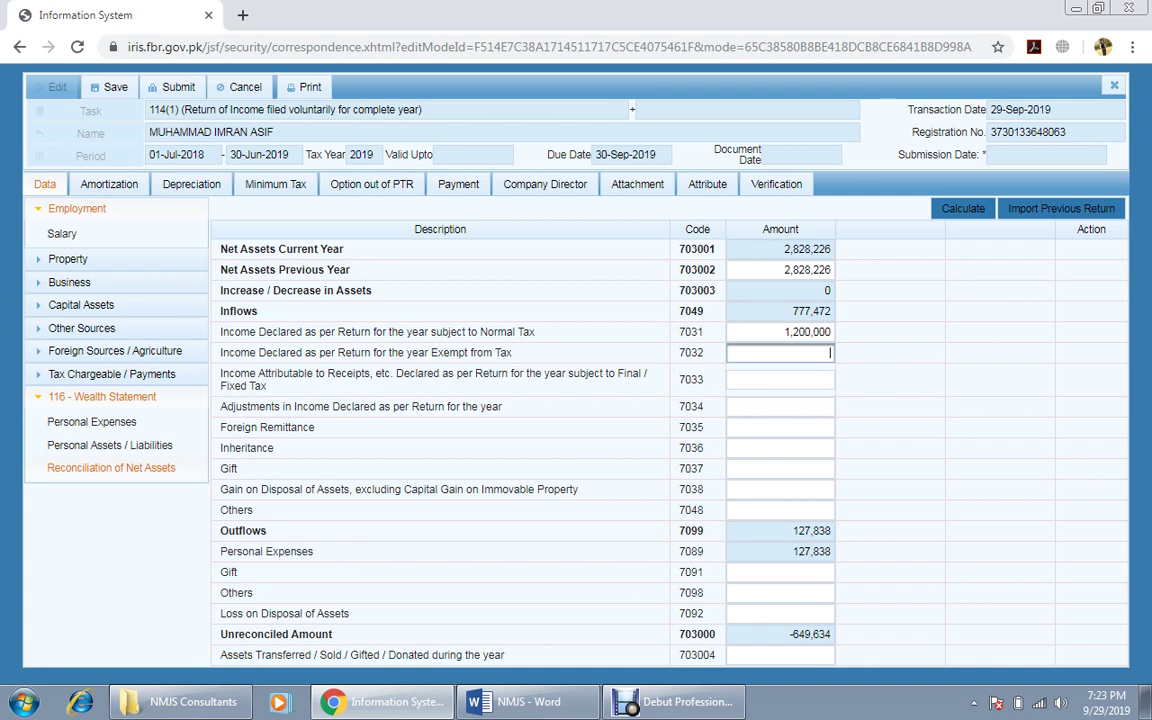
{"action": "key", "text": "Tab"}
{"action": "key", "text": "Tab"}
{"action": "key", "text": "Tab"}
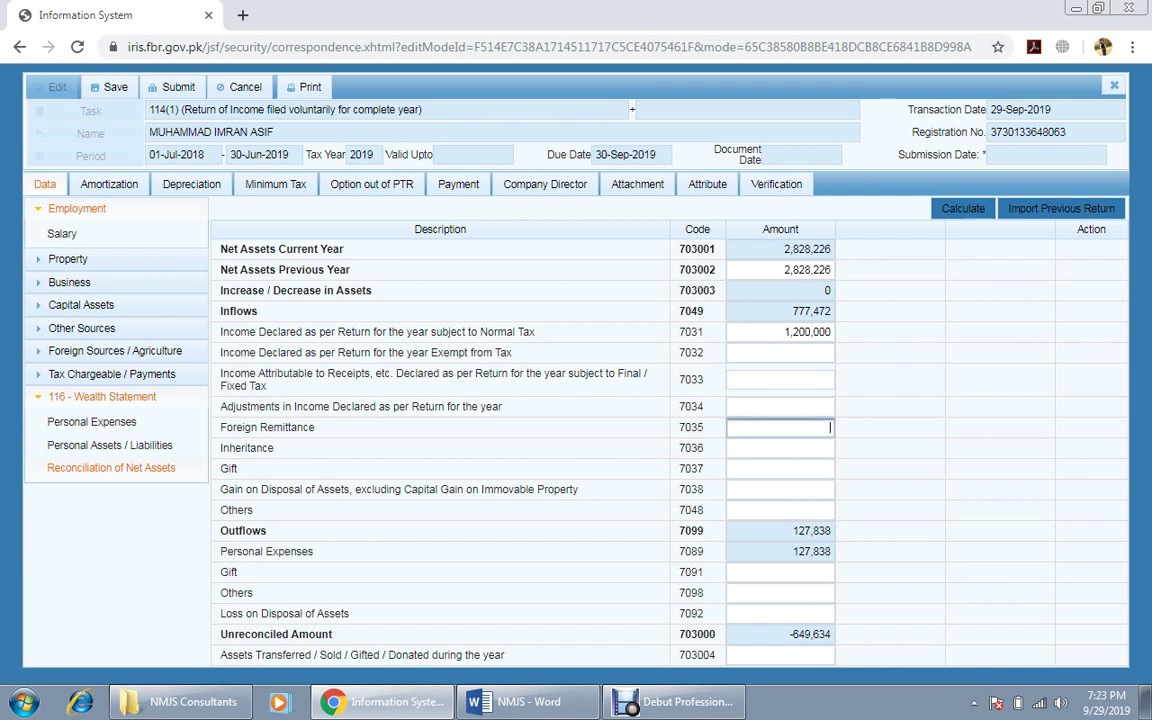
{"action": "key", "text": "Tab"}
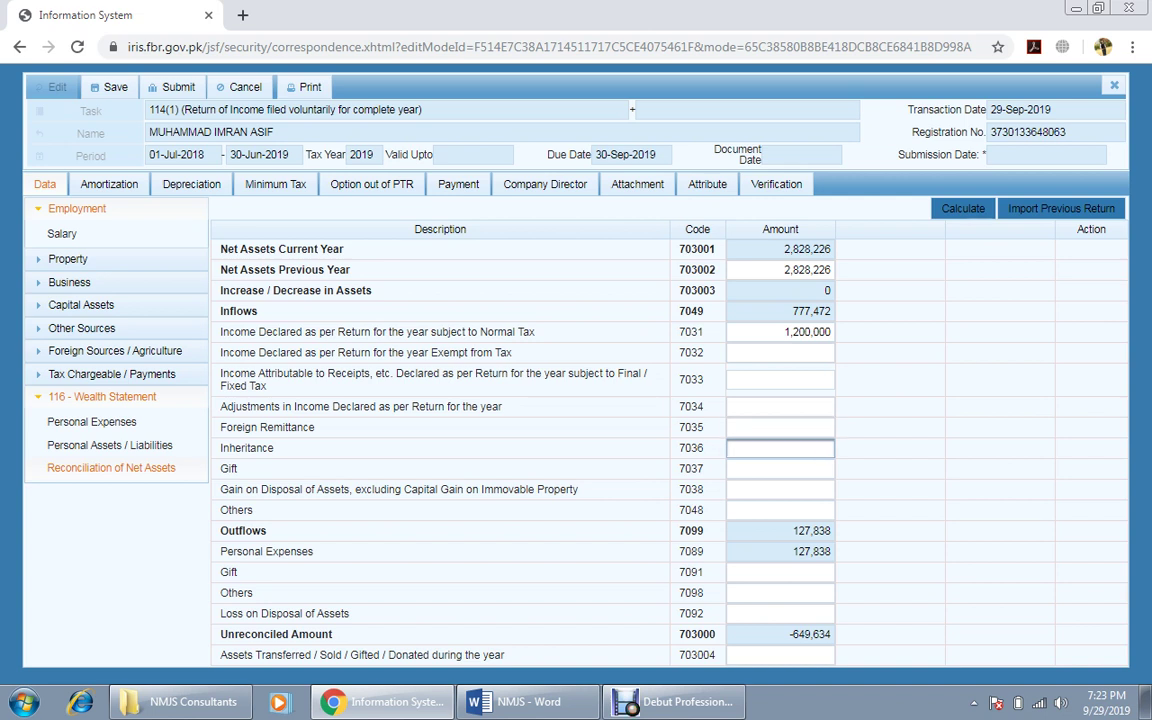
Step: Review the gift, disposal, expense and transferred-assets amounts, then reopen Reconciliation of Net Assets
{"action": "left_click", "coordinate": [780, 468]}
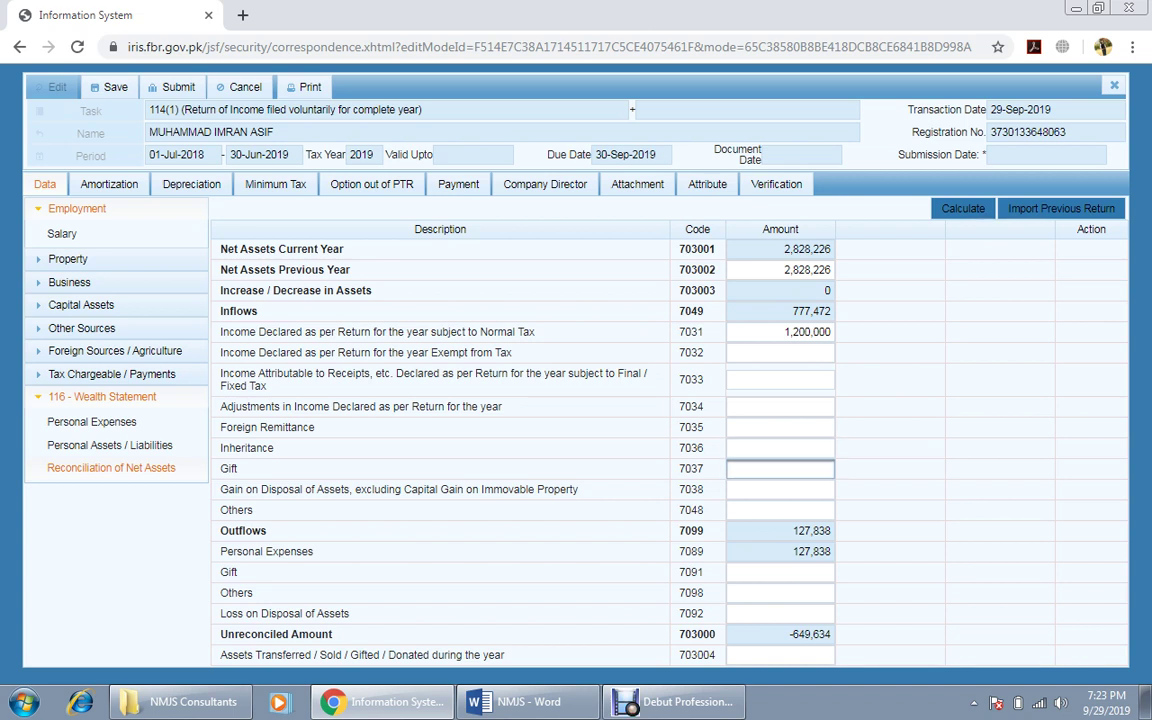
{"action": "left_click", "coordinate": [780, 489]}
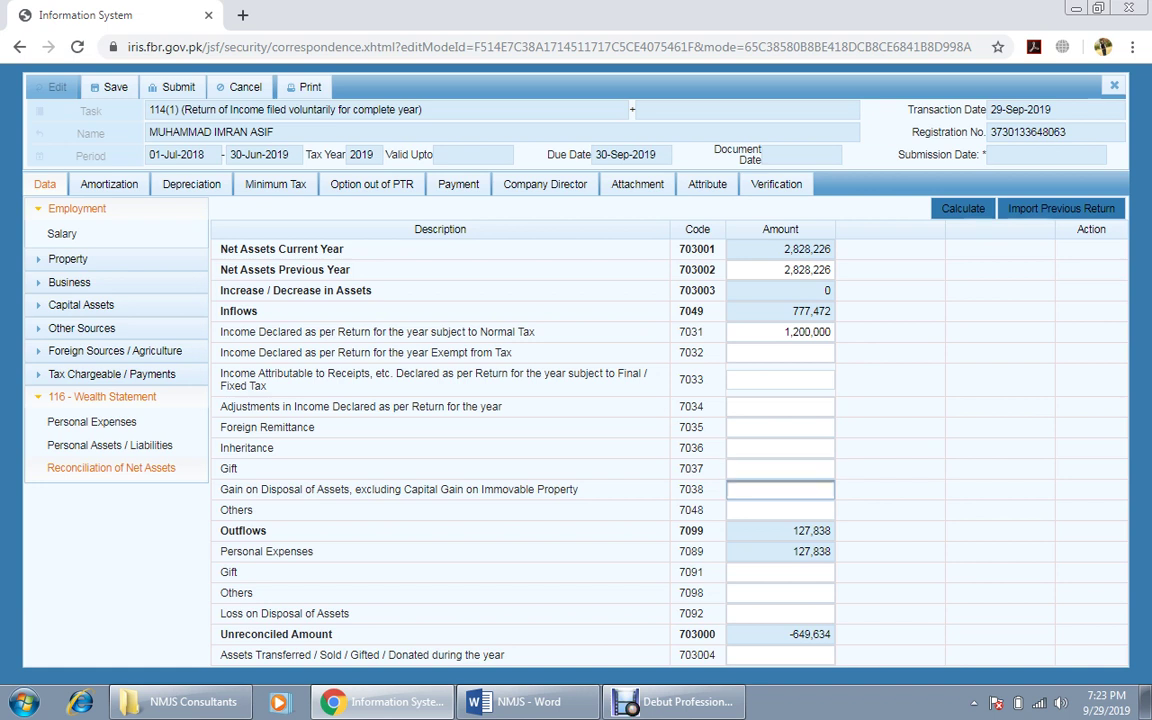
{"action": "key", "text": "Tab"}
{"action": "key", "text": "Tab"}
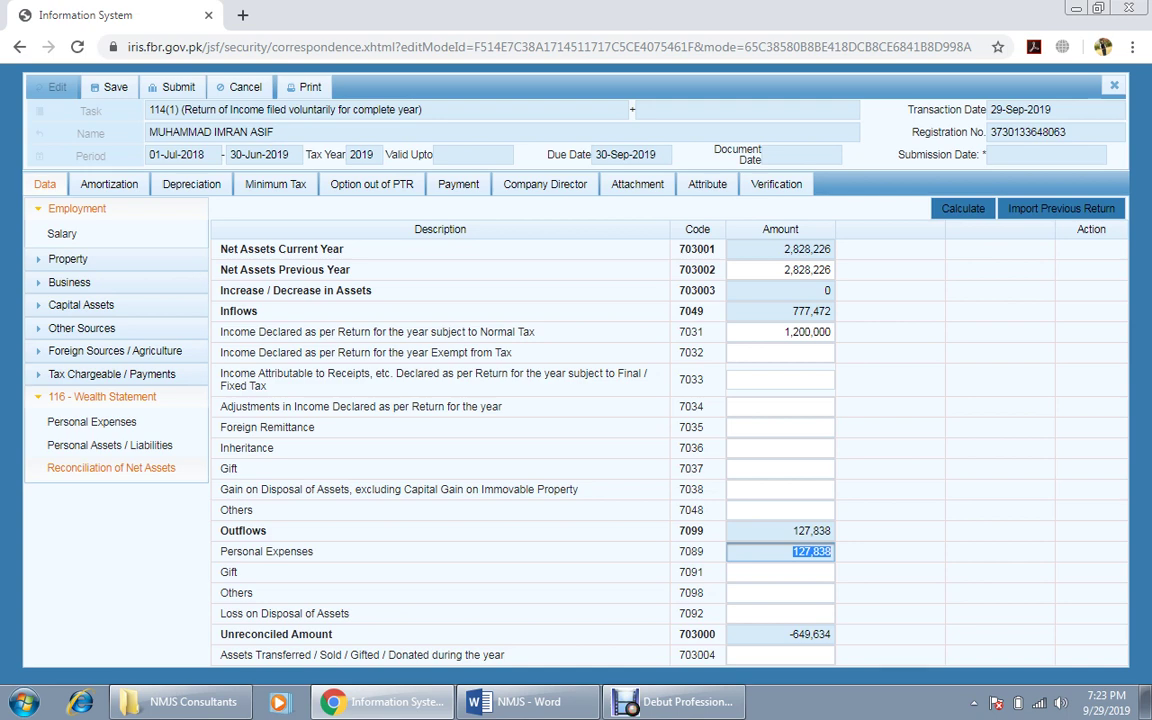
{"action": "left_click", "coordinate": [780, 572]}
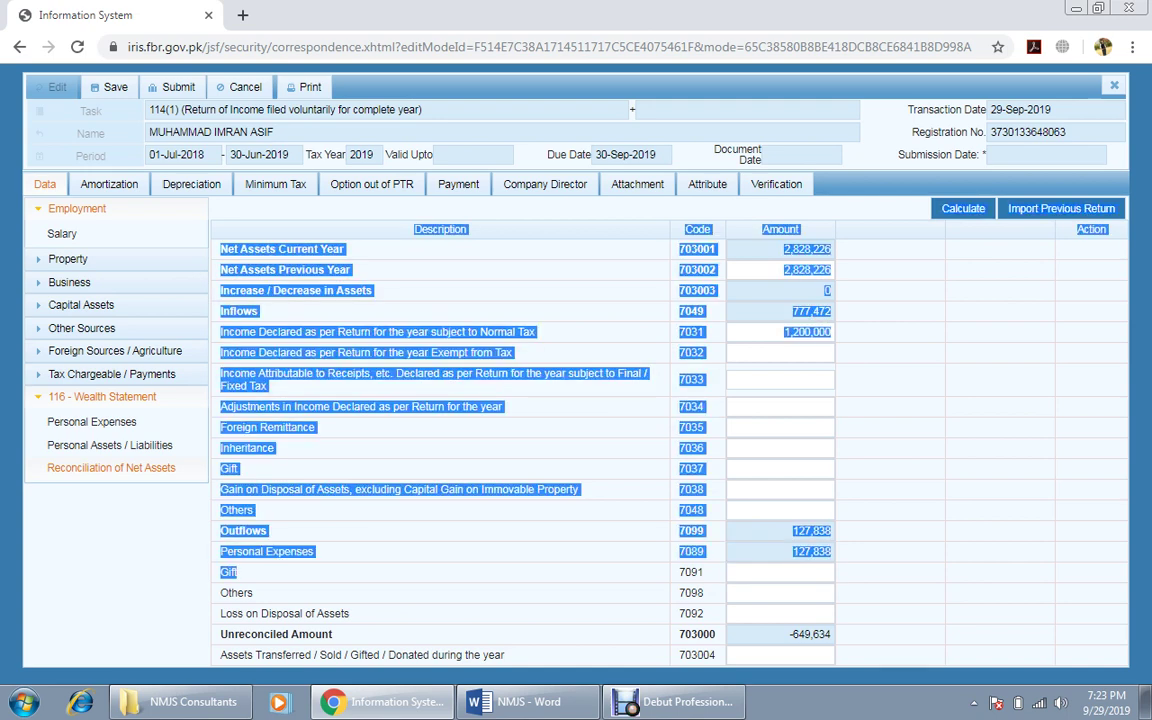
{"action": "left_click", "coordinate": [780, 592]}
{"action": "left_click", "coordinate": [780, 613]}
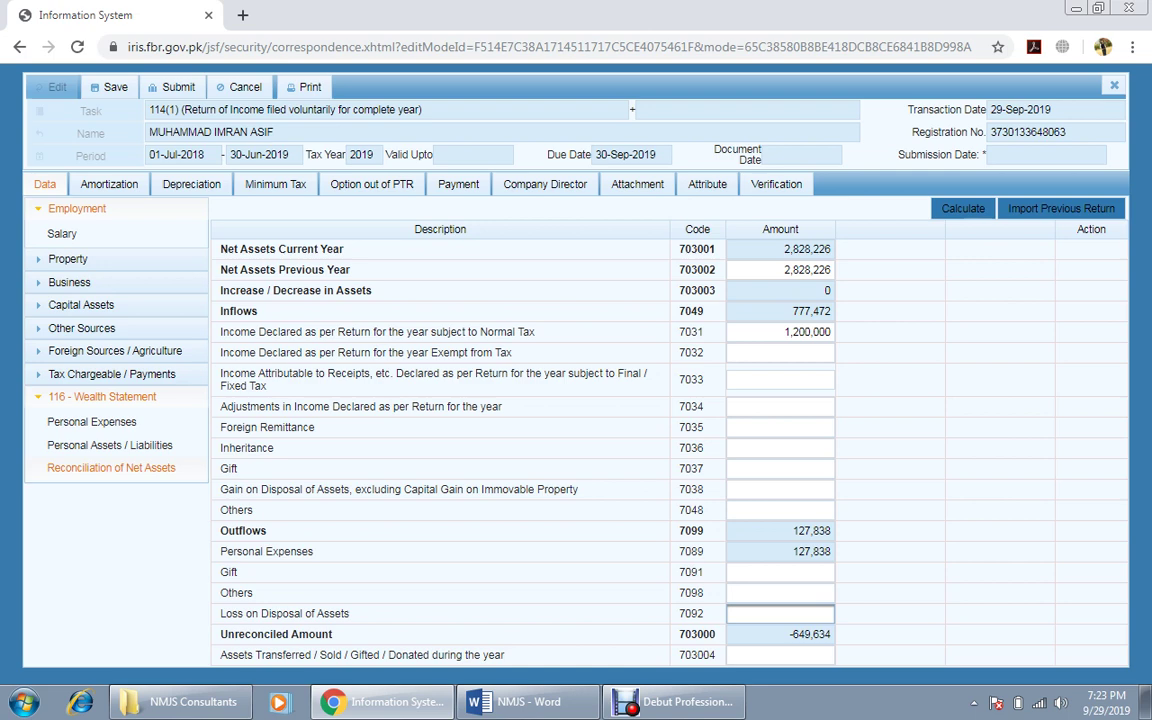
{"action": "left_click", "coordinate": [780, 655]}
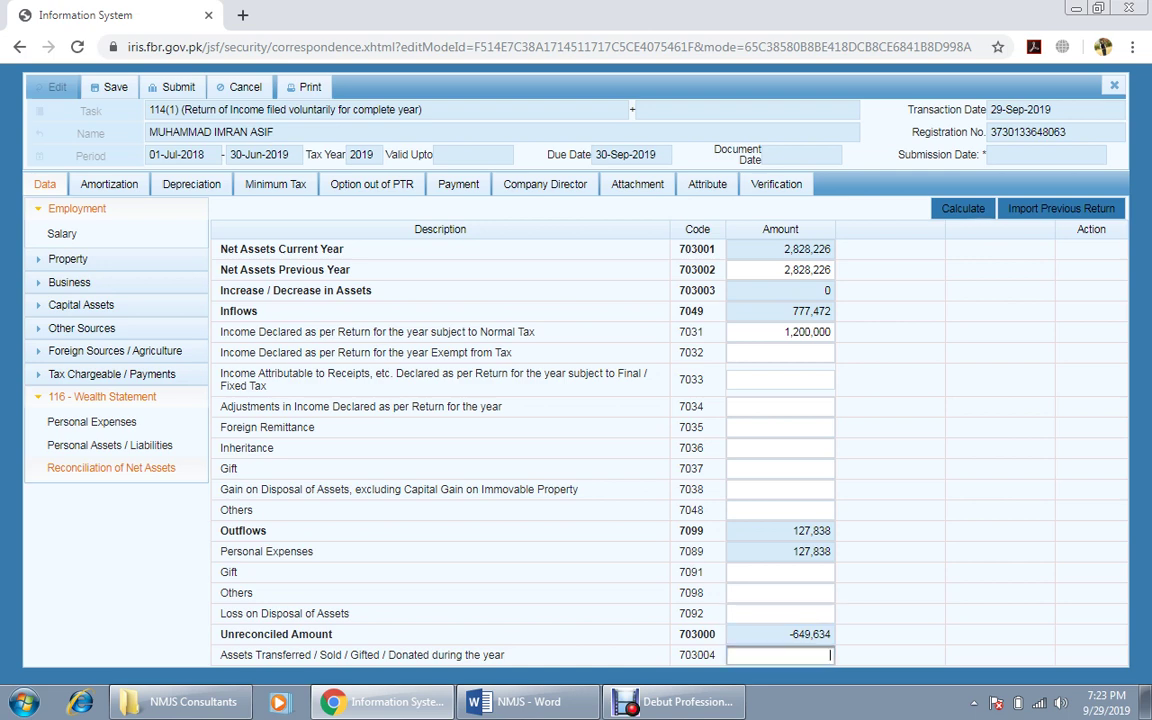
{"action": "left_click_drag", "start_coordinate": [504, 655], "coordinate": [256, 655]}
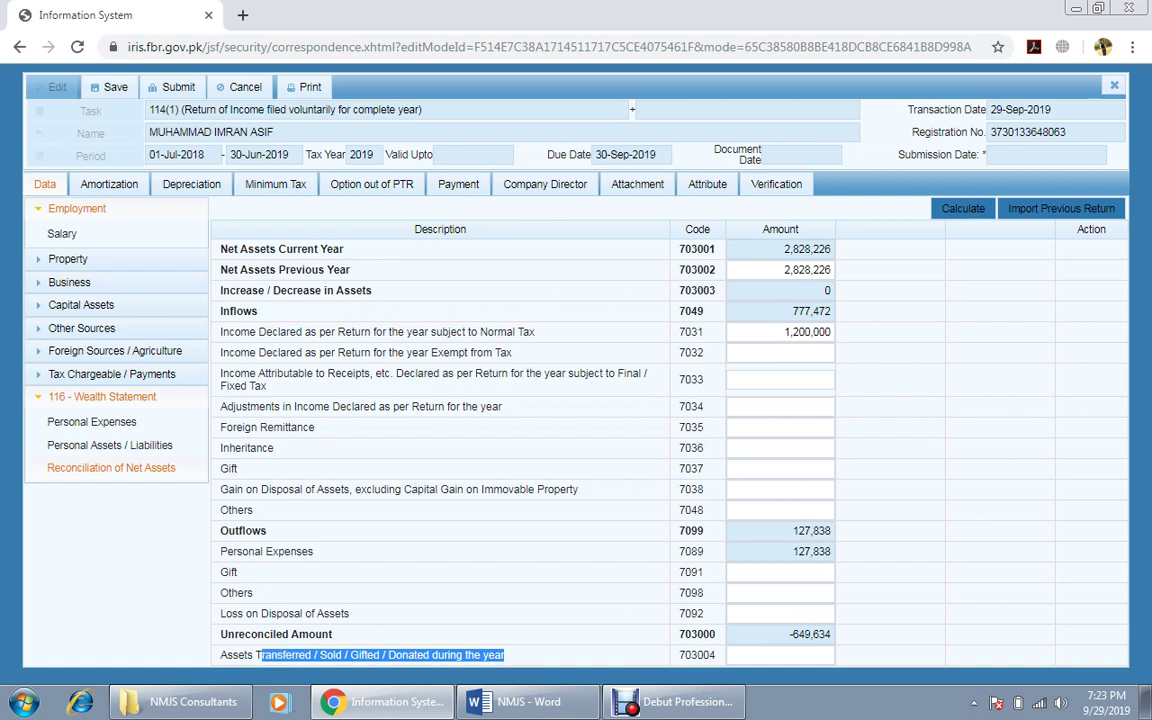
{"action": "left_click", "coordinate": [780, 655]}
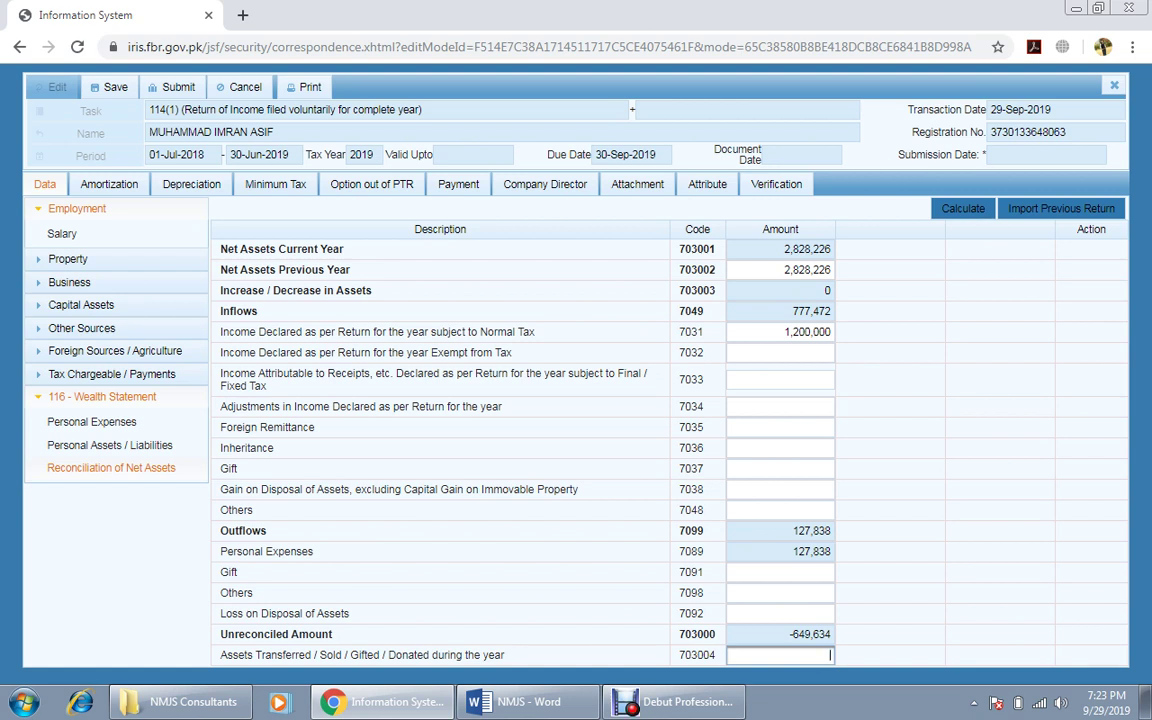
{"action": "left_click", "coordinate": [110, 445]}
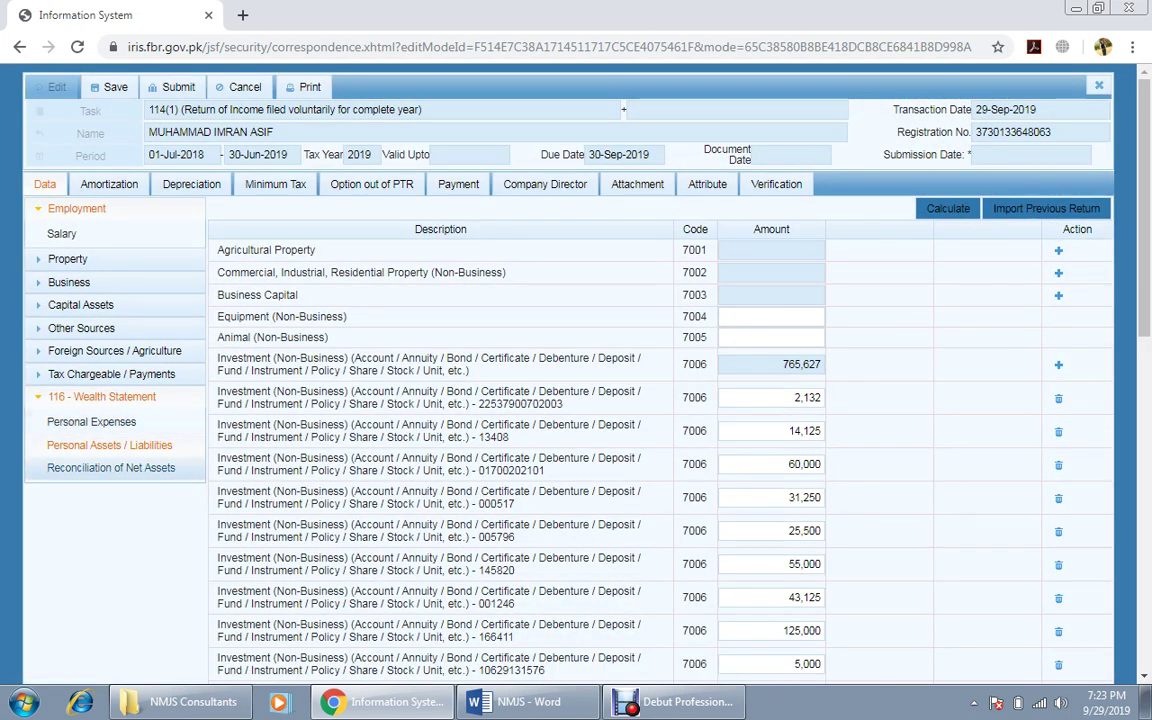
{"action": "left_click", "coordinate": [111, 467]}
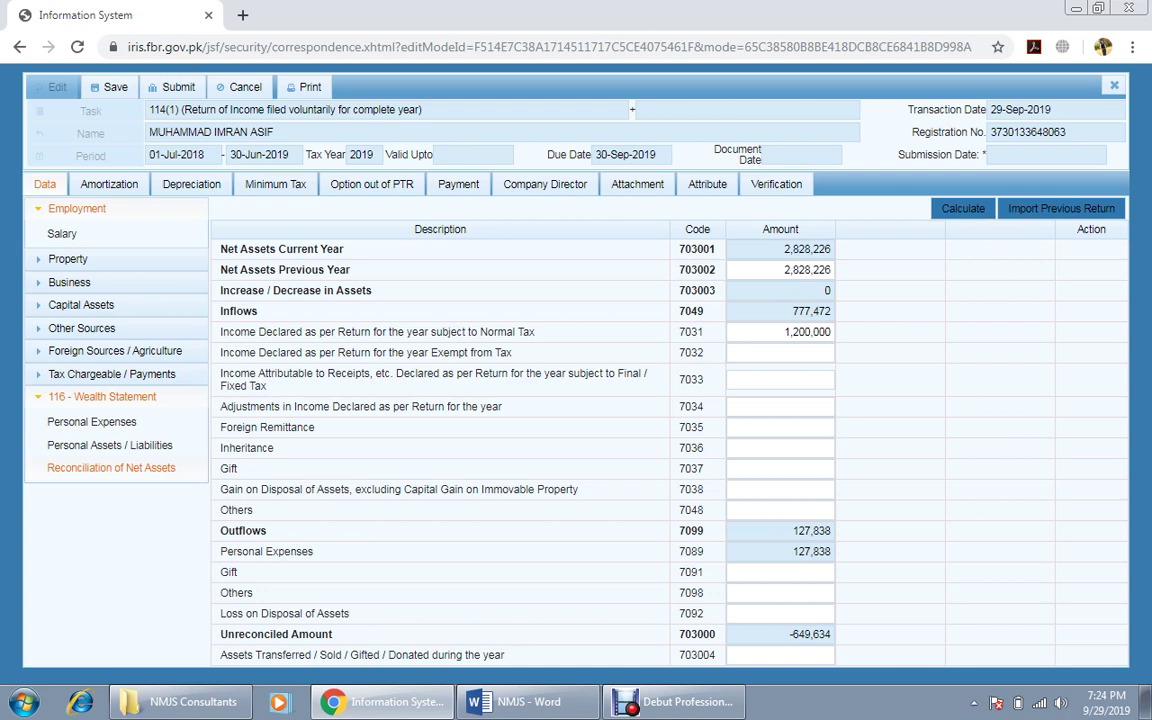
Step: Look over the personal expenses fields and the -649,634 unreconciled amount
{"action": "left_click", "coordinate": [91, 421]}
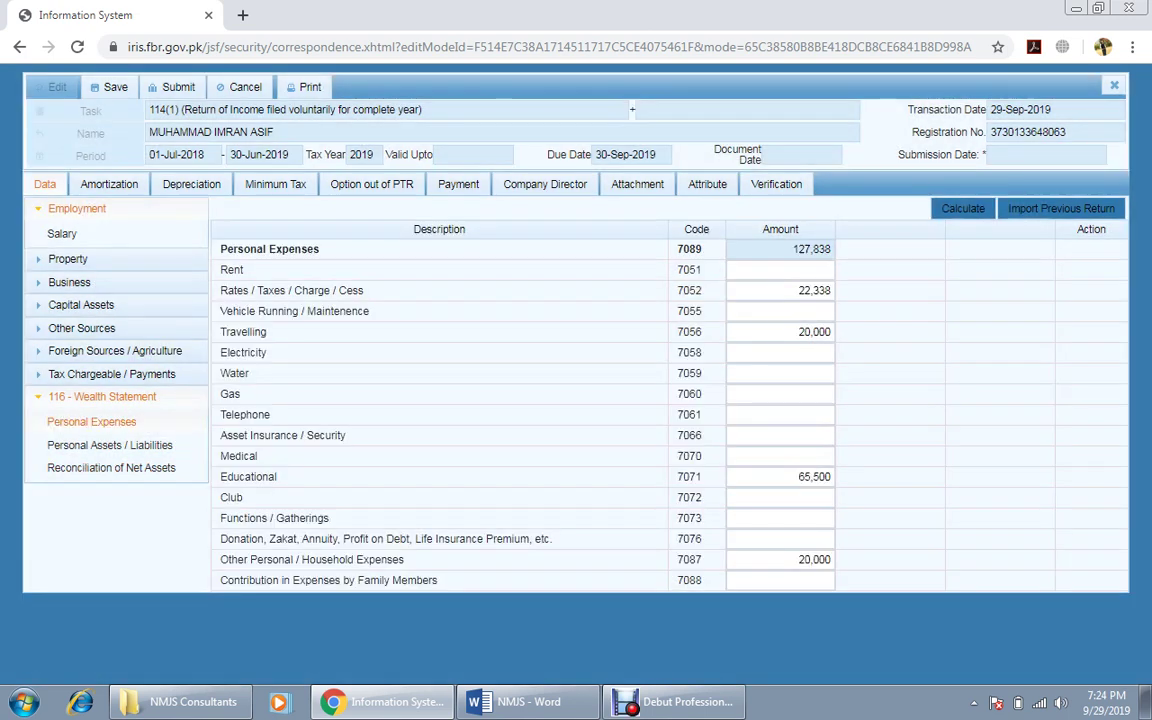
{"action": "key", "text": "Tab"}
{"action": "key", "text": "Tab"}
{"action": "key", "text": "Tab"}
{"action": "key", "text": "Tab"}
{"action": "key", "text": "Tab"}
{"action": "key", "text": "Tab"}
{"action": "key", "text": "Tab"}
{"action": "key", "text": "Tab"}
{"action": "key", "text": "Tab"}
{"action": "key", "text": "Tab"}
{"action": "key", "text": "Tab"}
{"action": "key", "text": "Tab"}
{"action": "key", "text": "Tab"}
{"action": "left_click", "coordinate": [111, 467]}
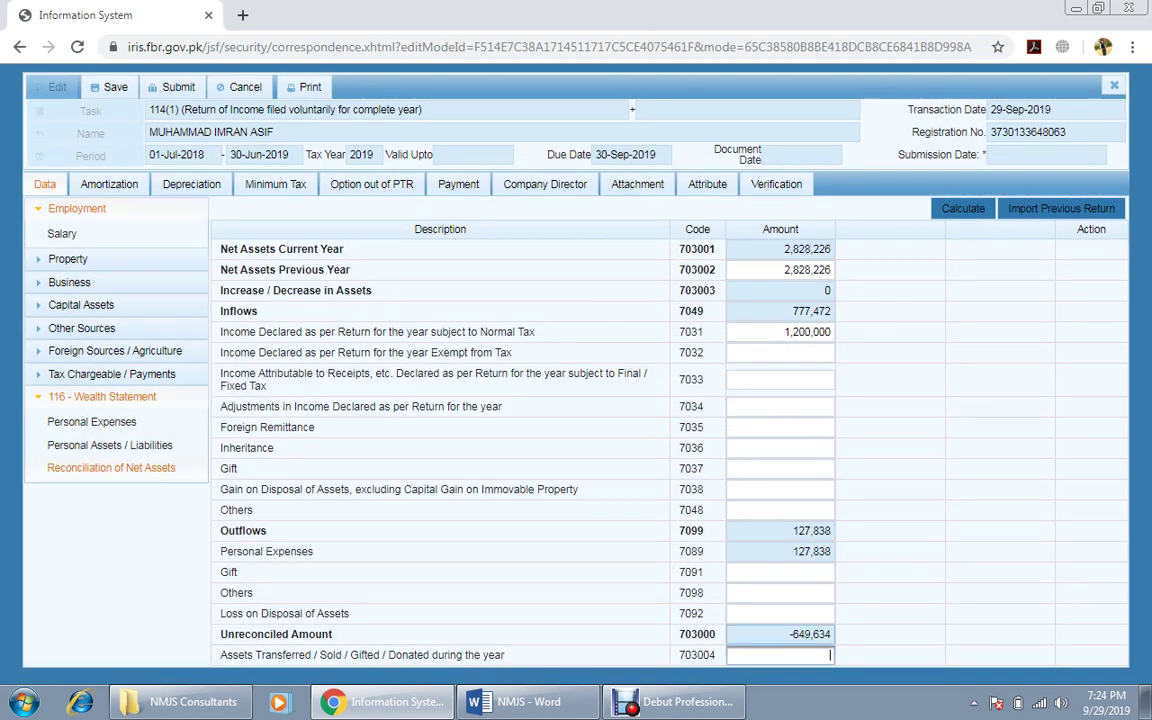
{"action": "left_click", "coordinate": [780, 634]}
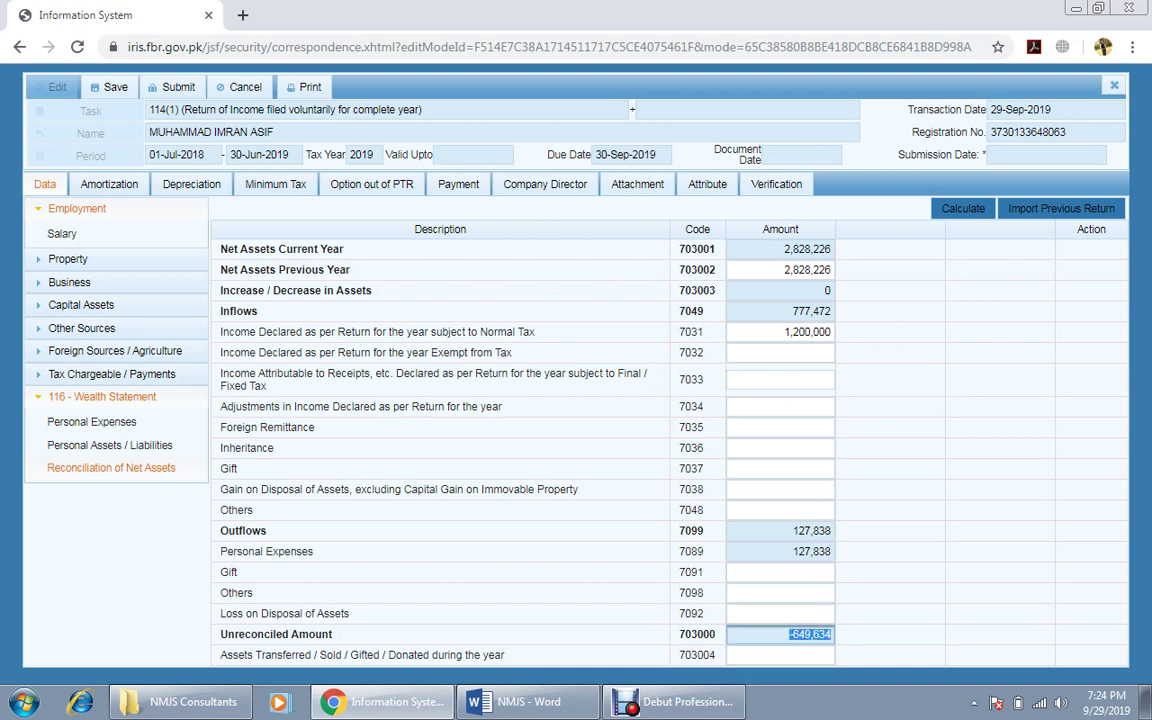
{"action": "key", "text": "End"}
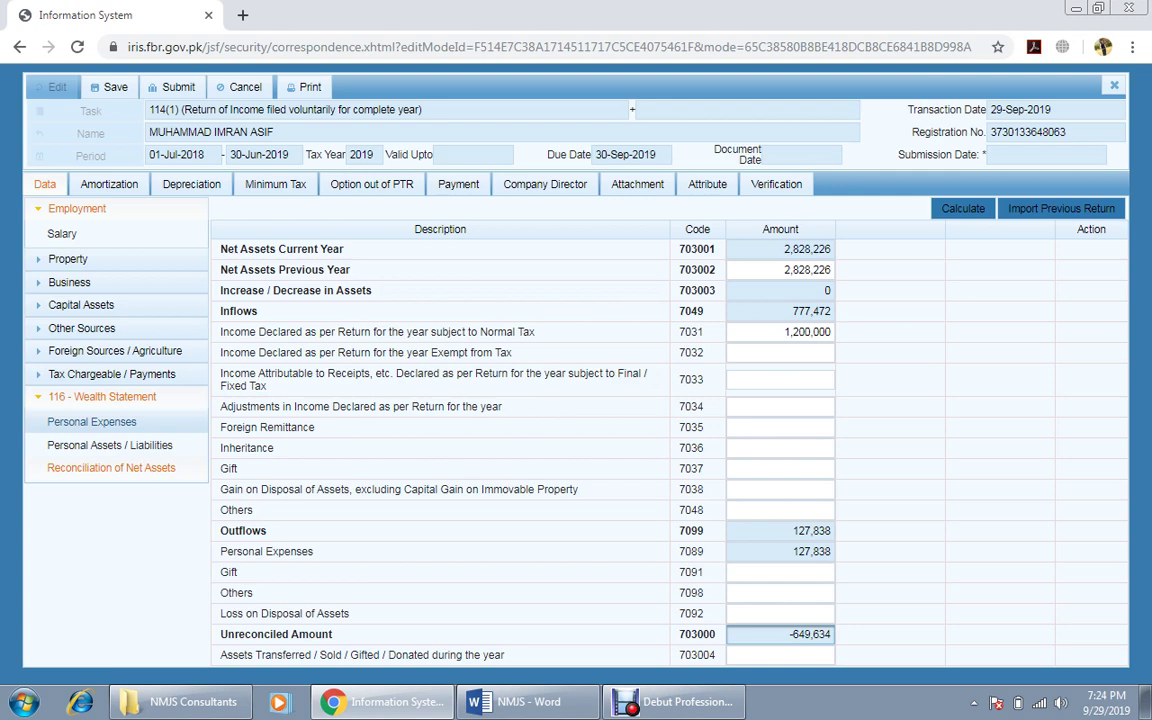
Step: Start replacing the 20,000 household expenses amount with 669 and check the reconciliation
{"action": "left_click", "coordinate": [91, 421]}
{"action": "left_click", "coordinate": [812, 559]}
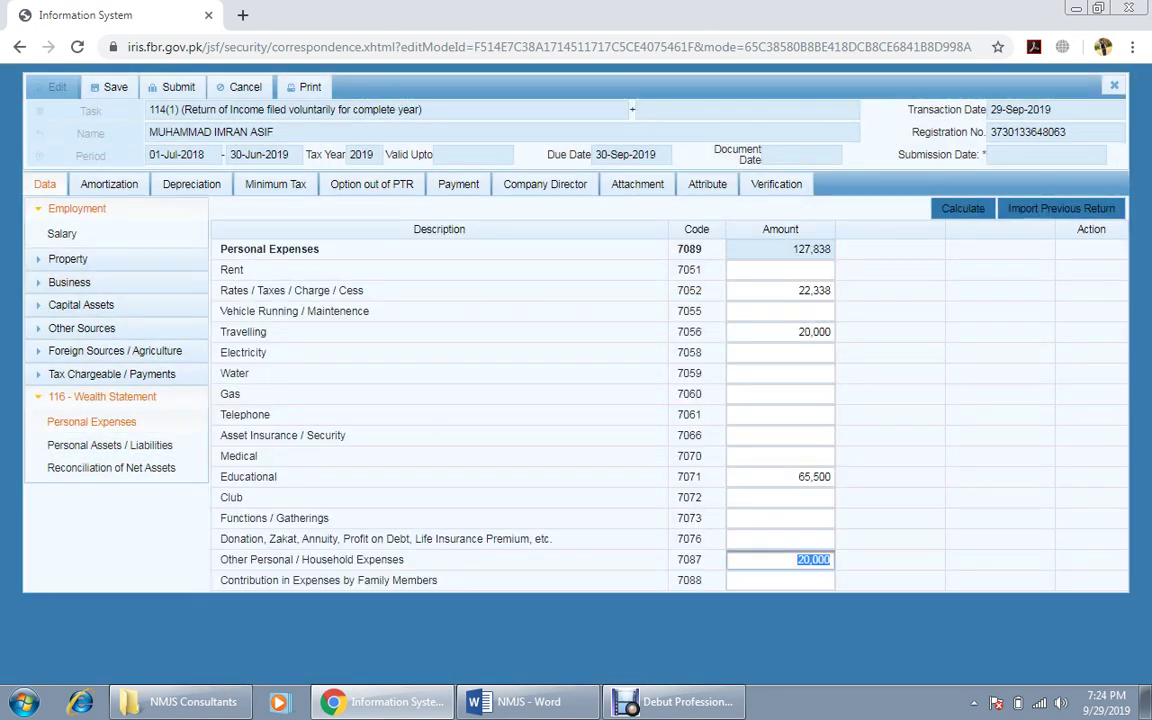
{"action": "type", "text": "669"}
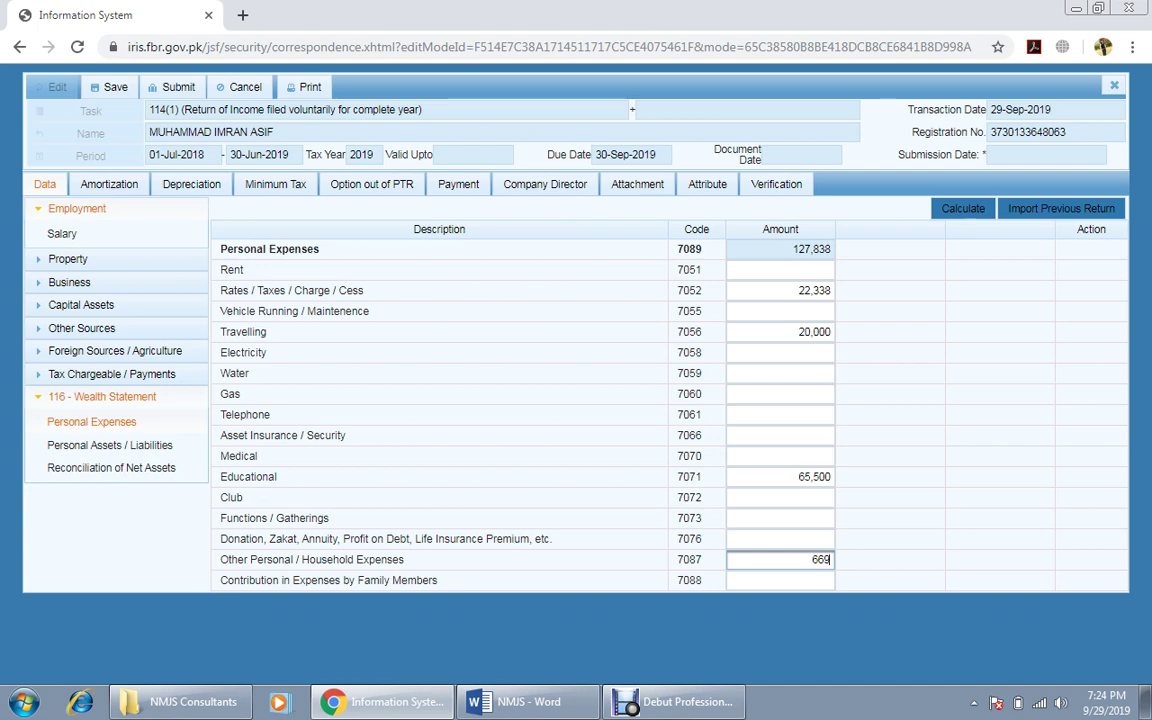
{"action": "left_click", "coordinate": [111, 467]}
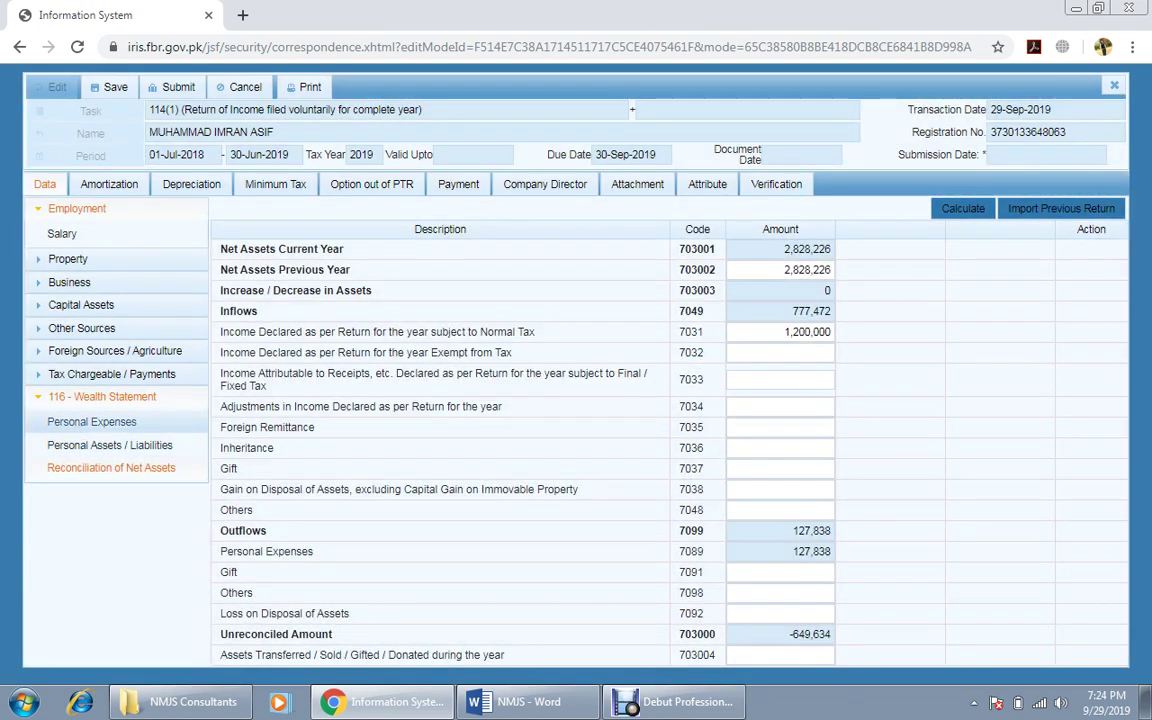
{"action": "left_click", "coordinate": [91, 421]}
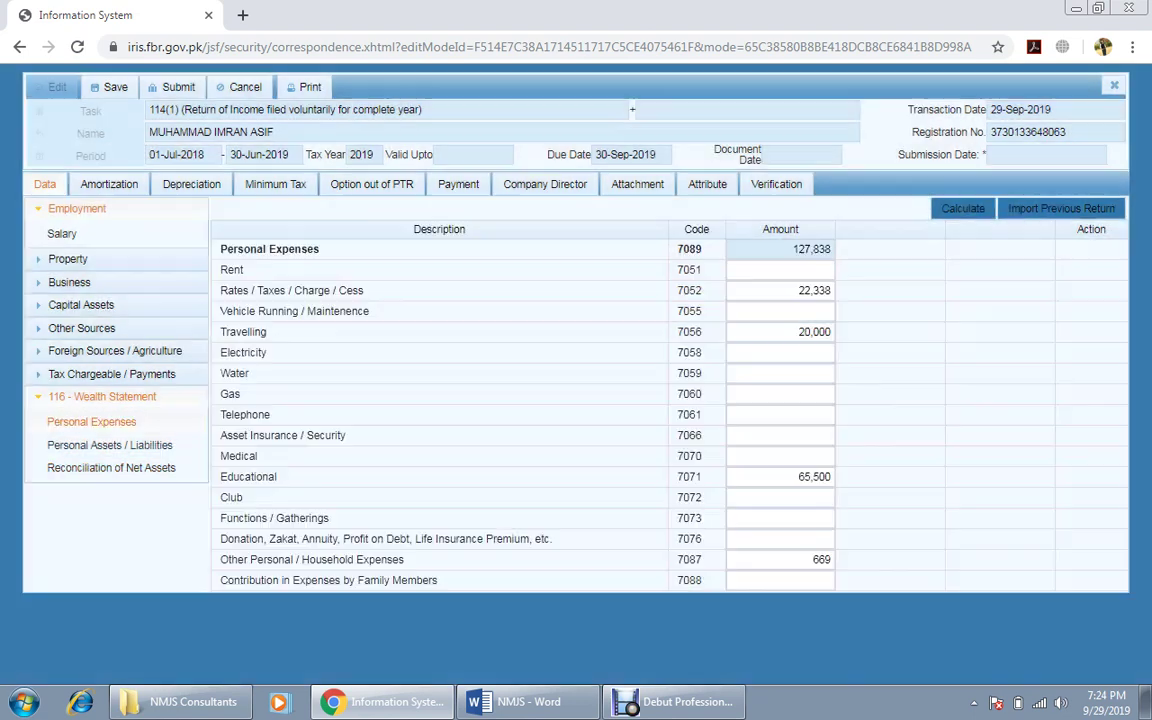
Step: Enter 669634 in household expenses (7087) and recalculate, giving 777,472 total personal expenses
{"action": "type", "text": "669"}
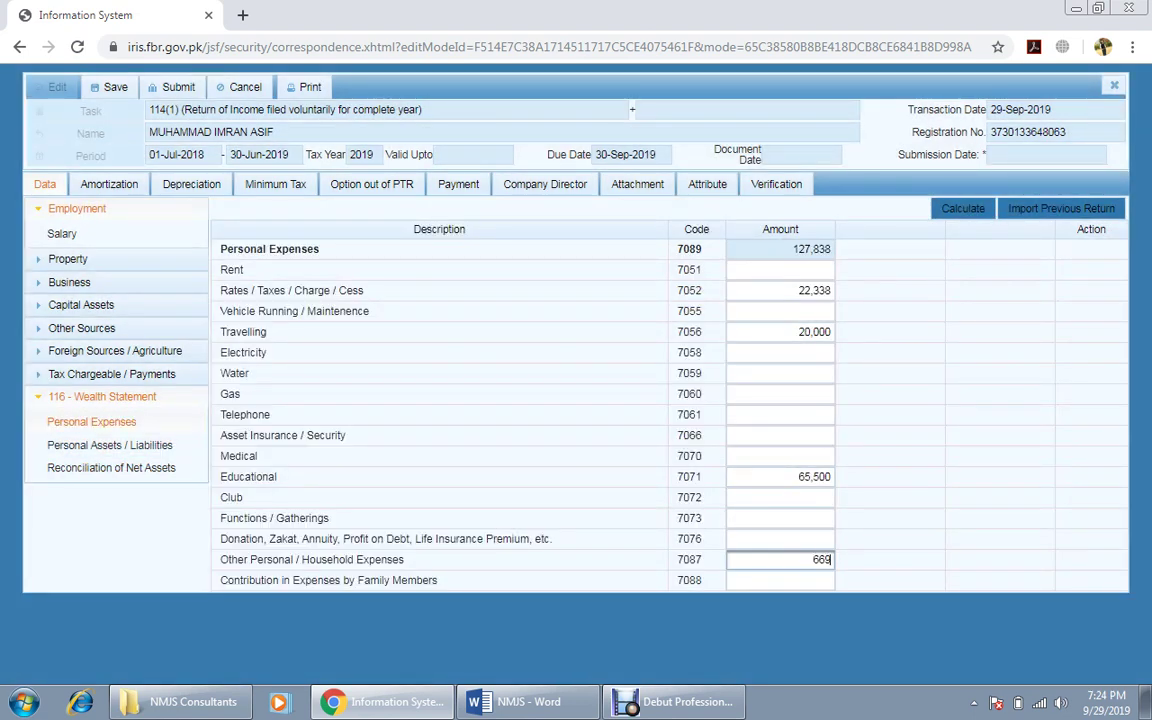
{"action": "type", "text": "634"}
{"action": "key", "text": "Tab"}
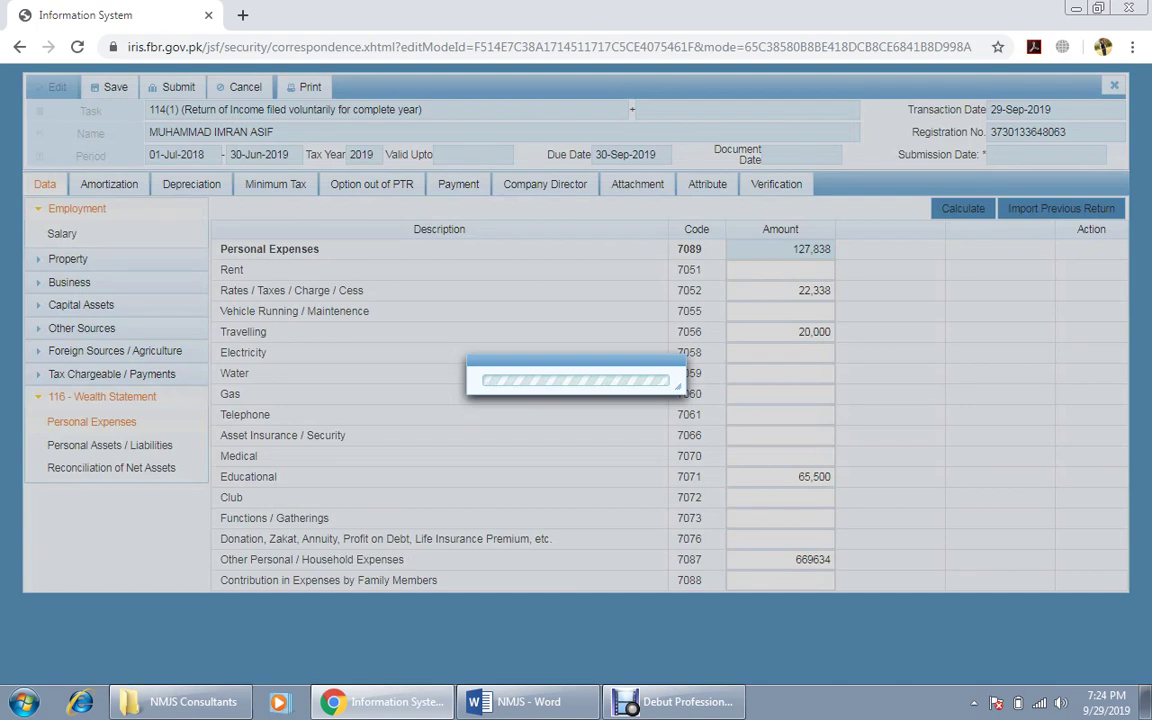
{"action": "left_click", "coordinate": [826, 559]}
{"action": "left_click", "coordinate": [826, 559]}
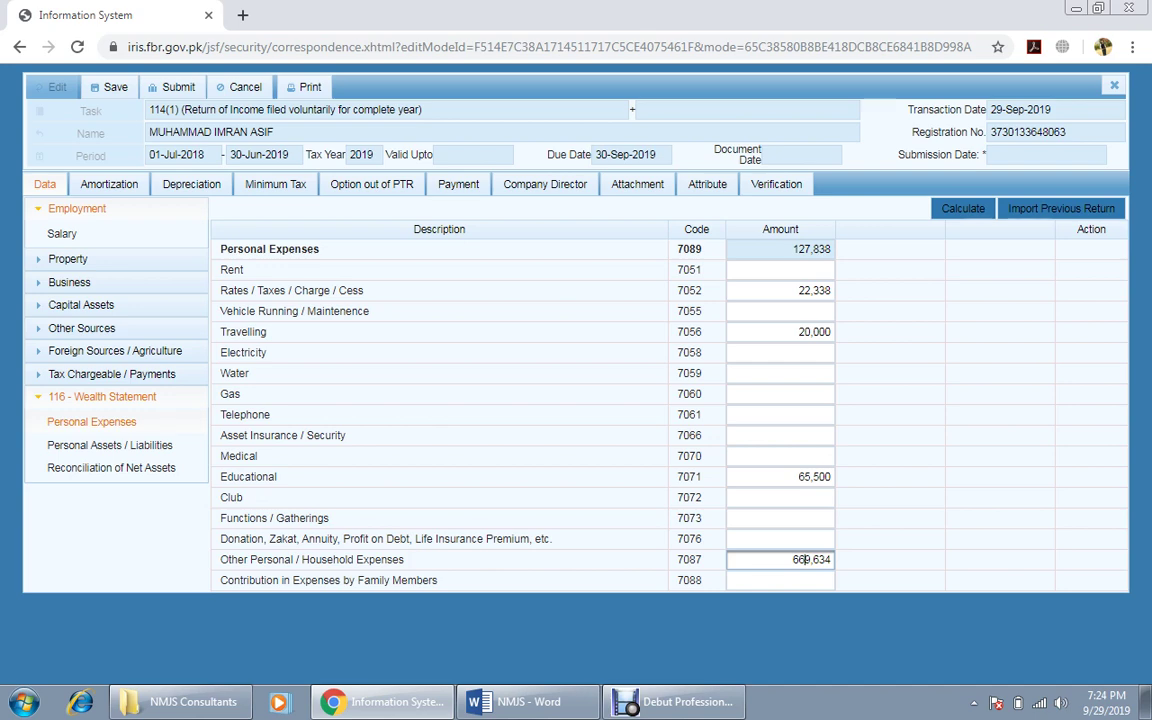
{"action": "left_click", "coordinate": [962, 208]}
{"action": "left_click", "coordinate": [111, 467]}
{"action": "left_click", "coordinate": [91, 421]}
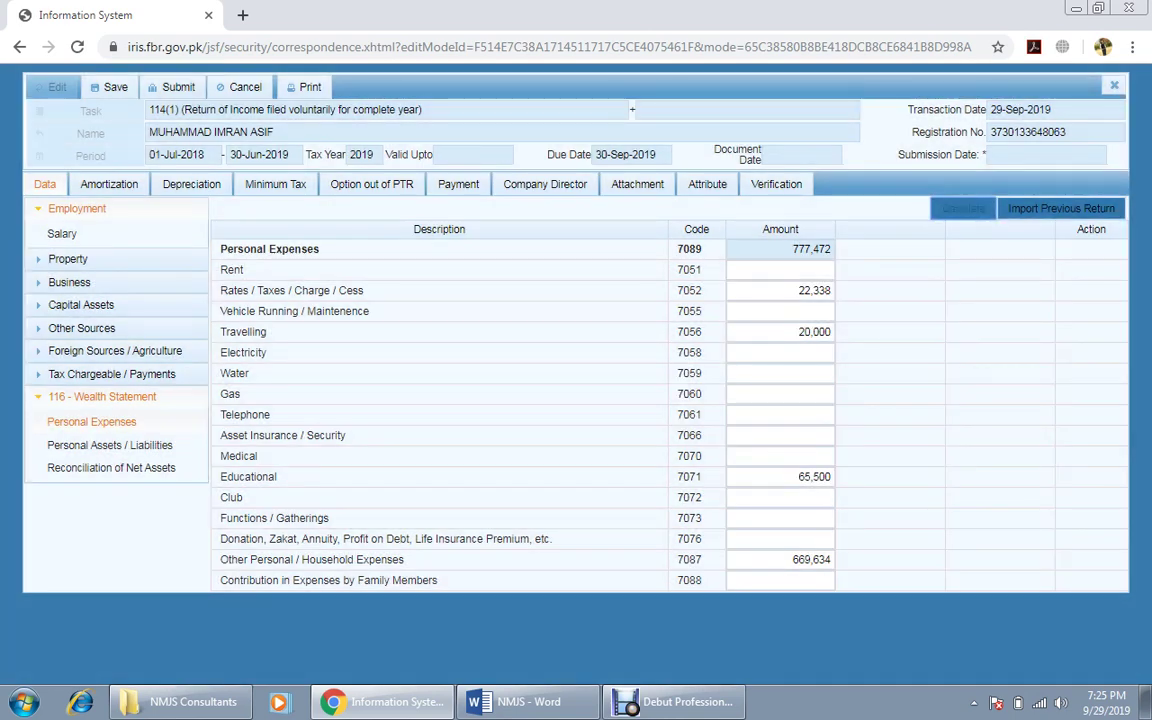
Step: Clear the 669,634 household expenses amount and check the reconciliation, now -1,092,162
{"action": "left_click", "coordinate": [111, 467]}
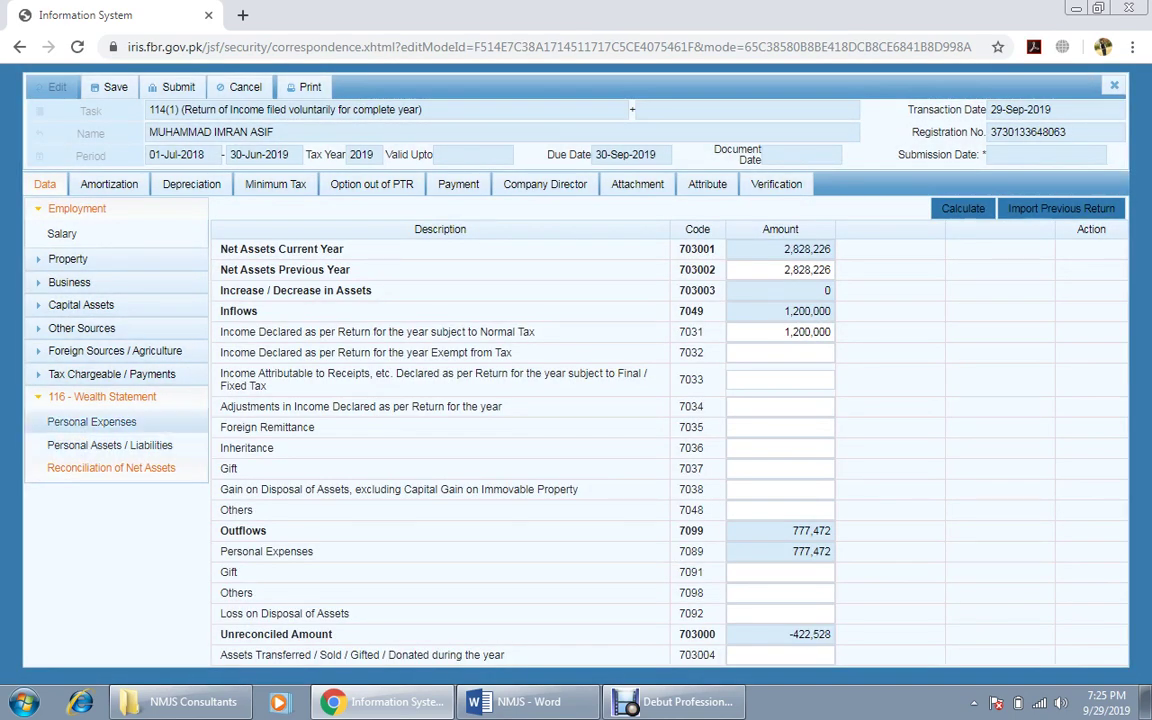
{"action": "left_click", "coordinate": [91, 421]}
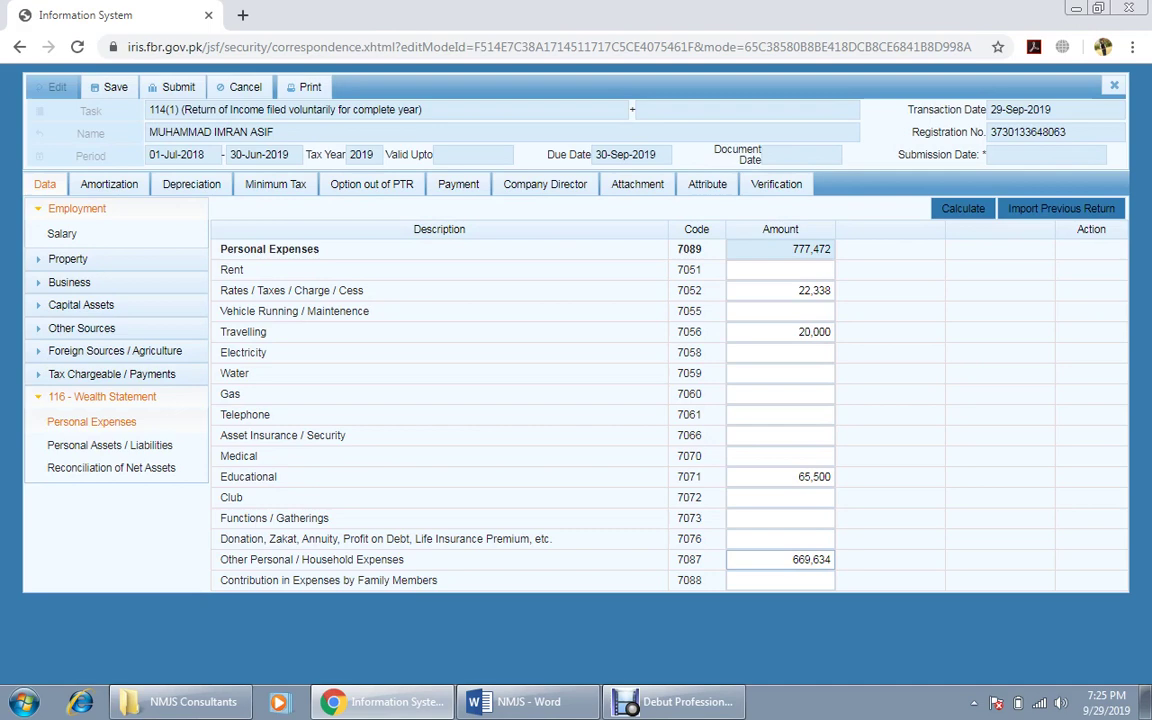
{"action": "double_click", "coordinate": [811, 559]}
{"action": "key", "text": "BackSpace"}
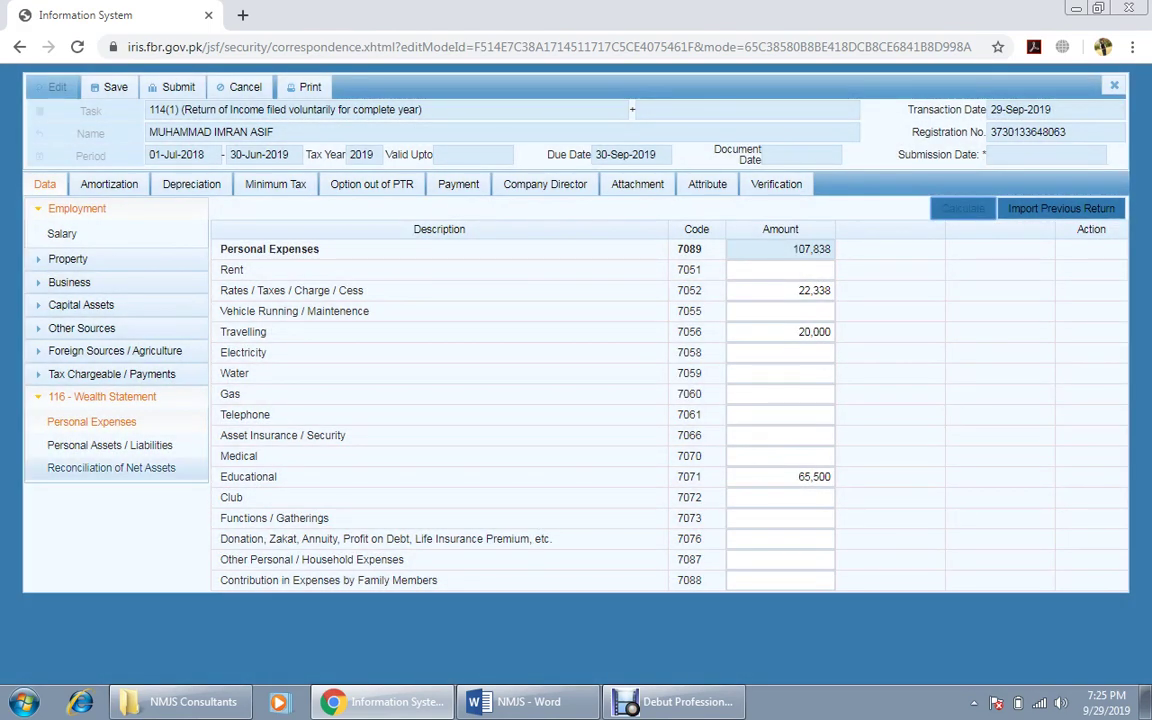
{"action": "left_click", "coordinate": [111, 467]}
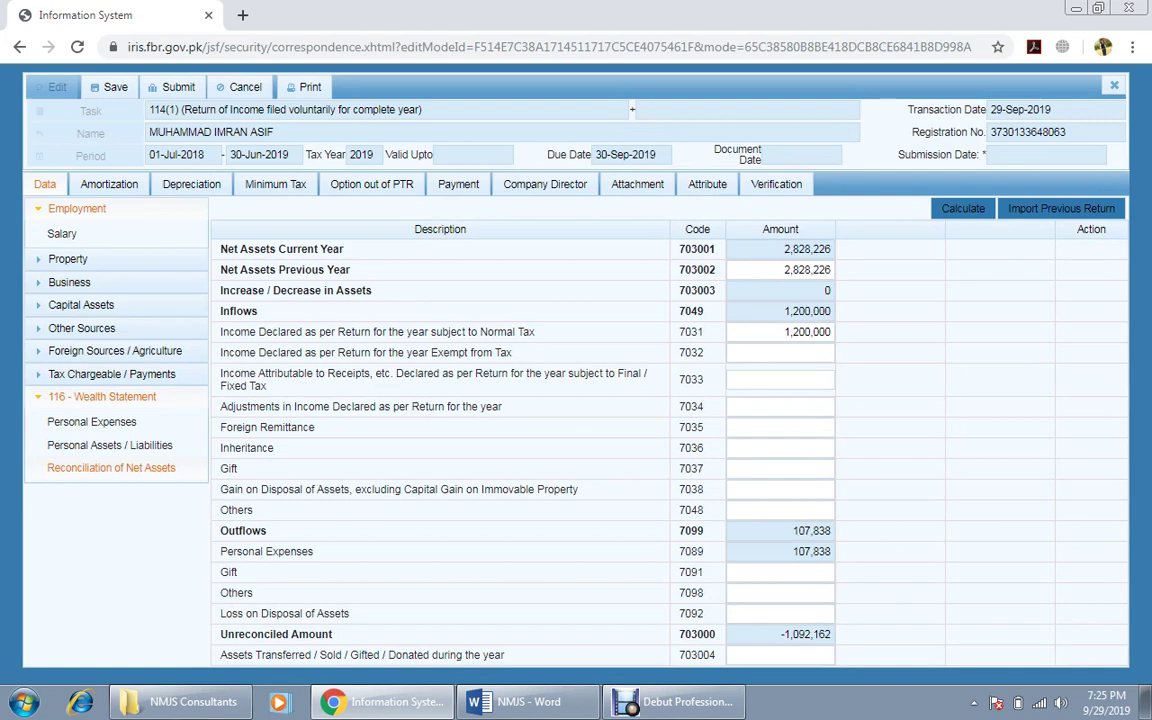
Step: Copy -1,092,162 into household expenses (7087) and drop the minus sign to give 1,092,162
{"action": "double_click", "coordinate": [806, 634]}
{"action": "key", "text": "ctrl+c"}
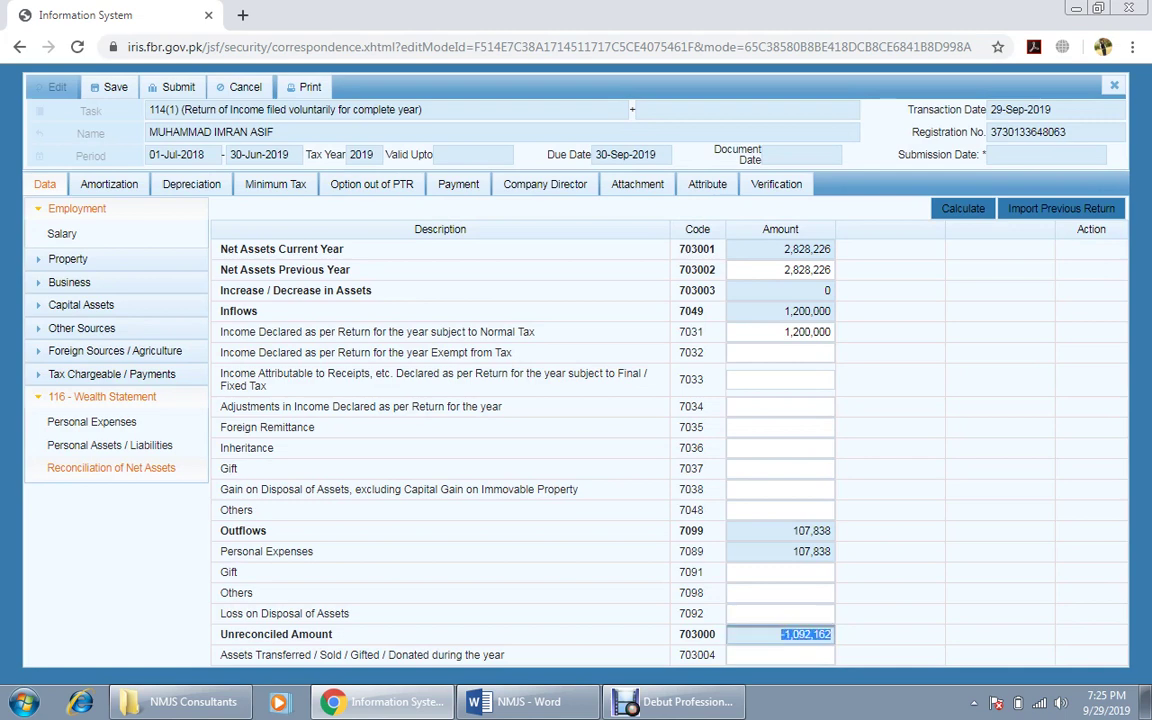
{"action": "left_click", "coordinate": [91, 421]}
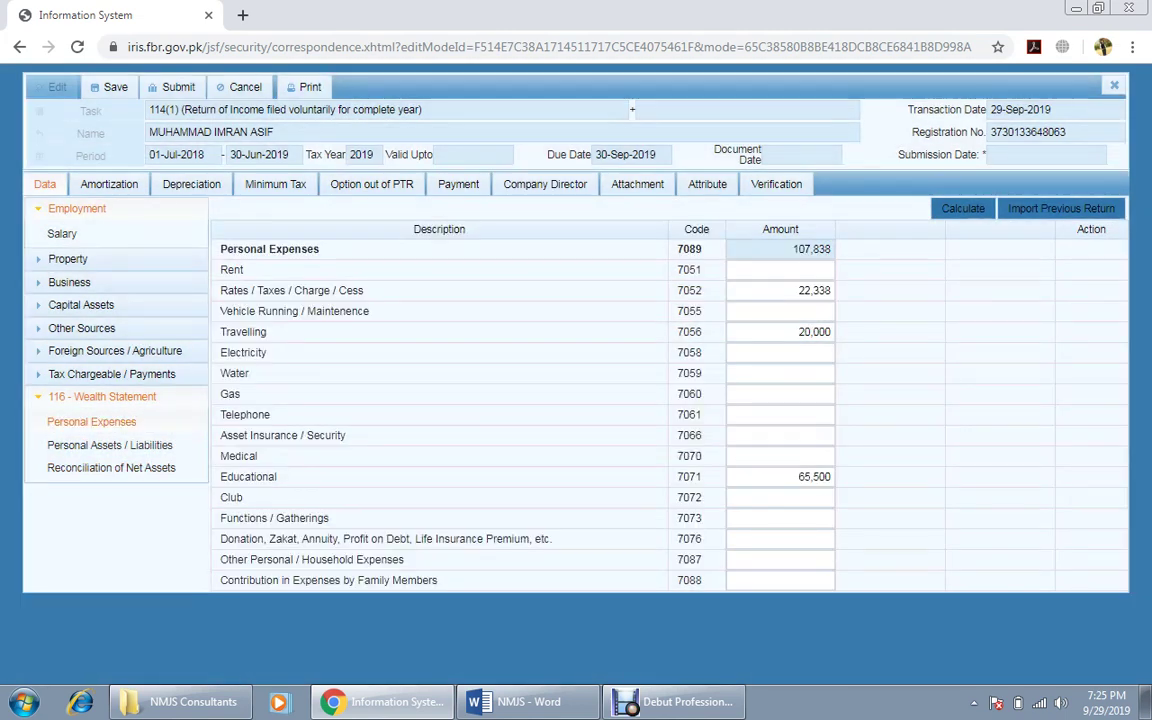
{"action": "key", "text": "ctrl+v"}
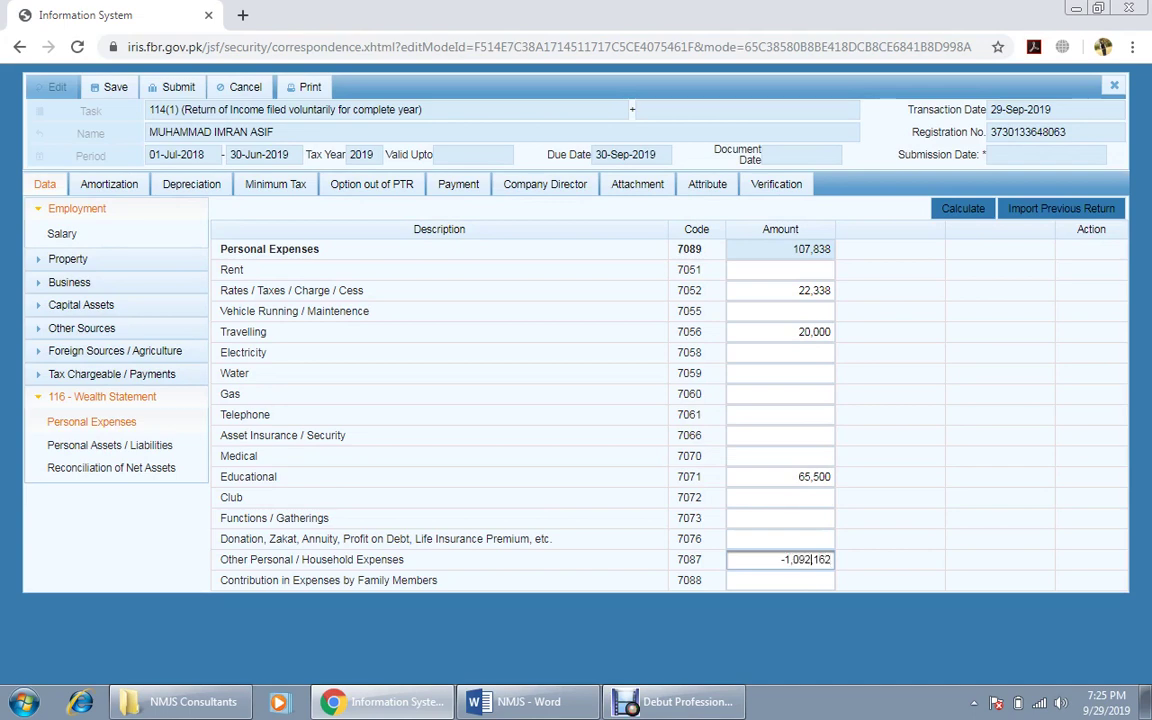
{"action": "key", "text": "Home"}
{"action": "key", "text": "Delete"}
{"action": "key", "text": "Tab"}
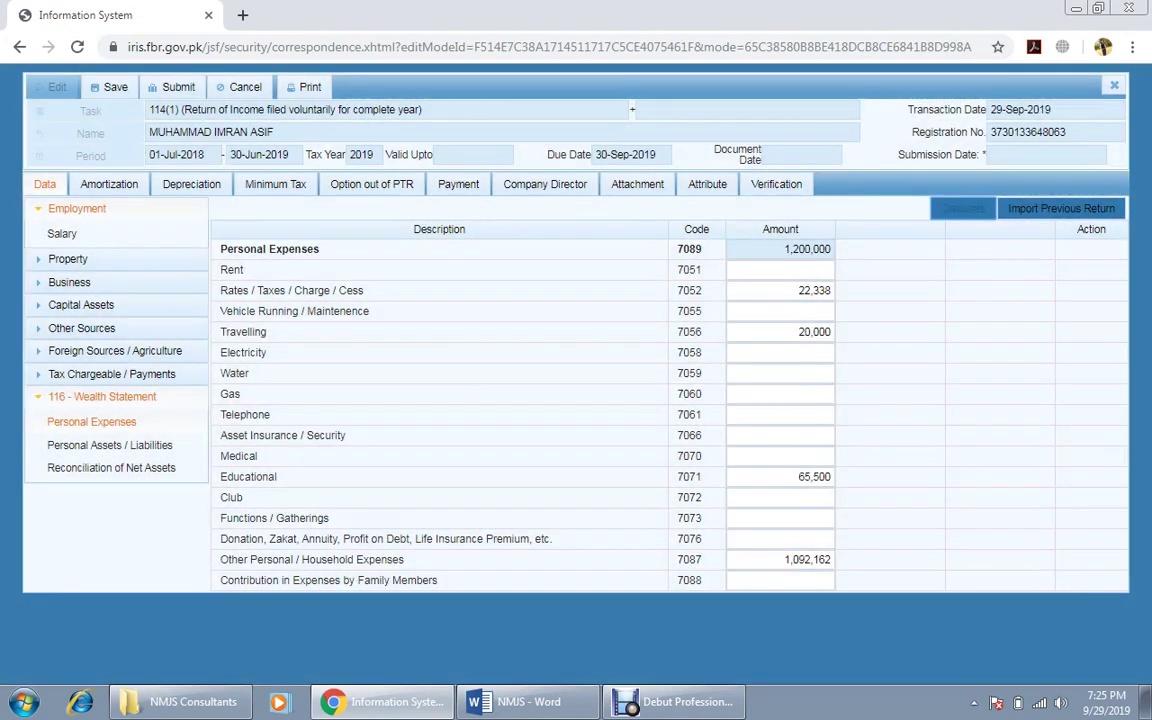
Step: Check the reconciliation, then on the Verification tab type a PIN and clear it, leaving it blank
{"action": "left_click", "coordinate": [111, 467]}
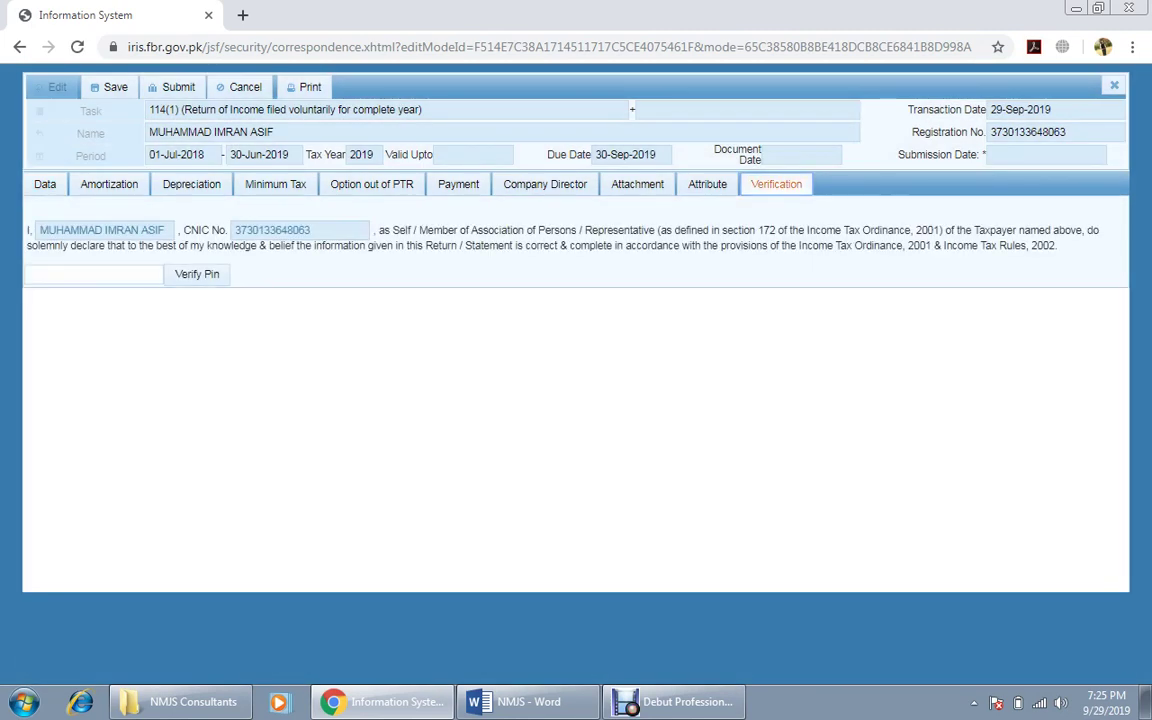
{"action": "left_click", "coordinate": [94, 274]}
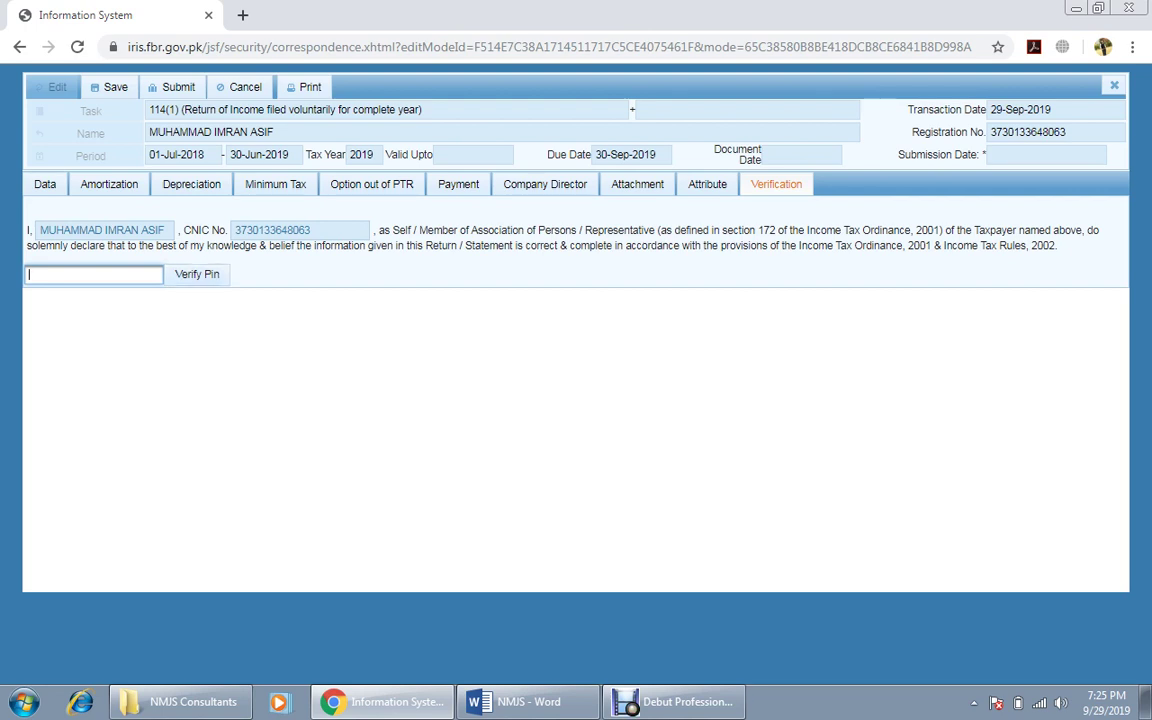
{"action": "type", "text": "****"}
{"action": "key", "text": "ctrl+a"}
{"action": "key", "text": "BackSpace"}
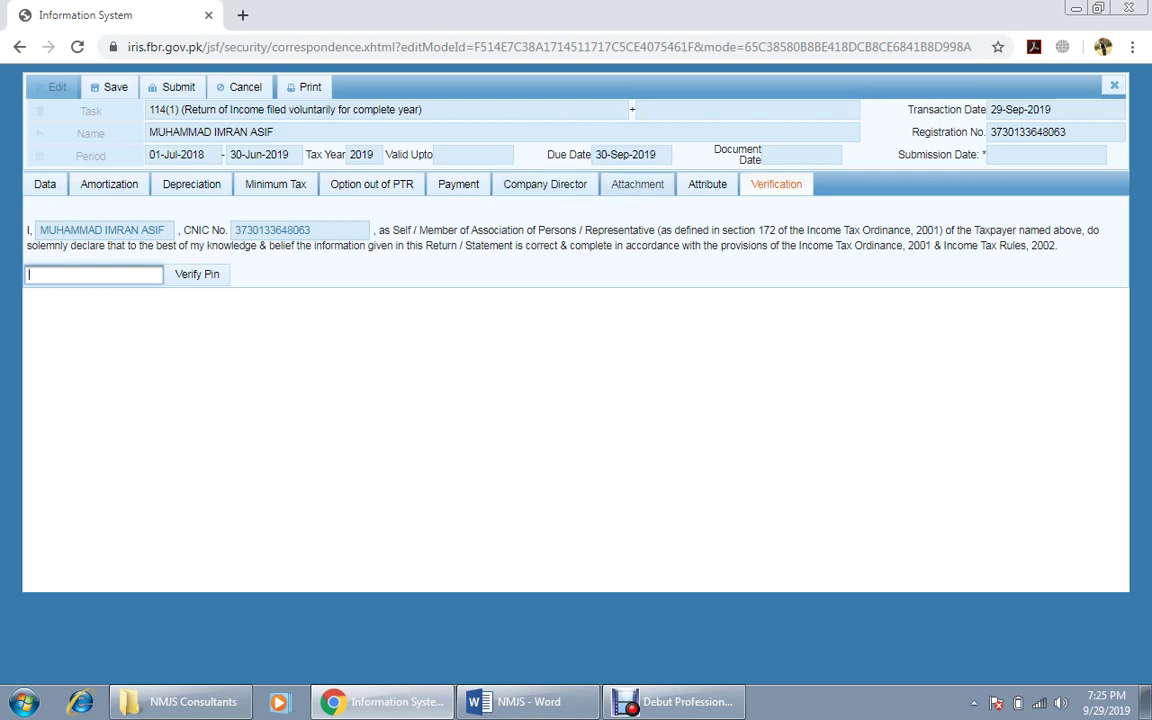
Step: Return via the Data tab to Reconciliation of Net Assets, now showing 0 unreconciled
{"action": "left_click", "coordinate": [45, 184]}
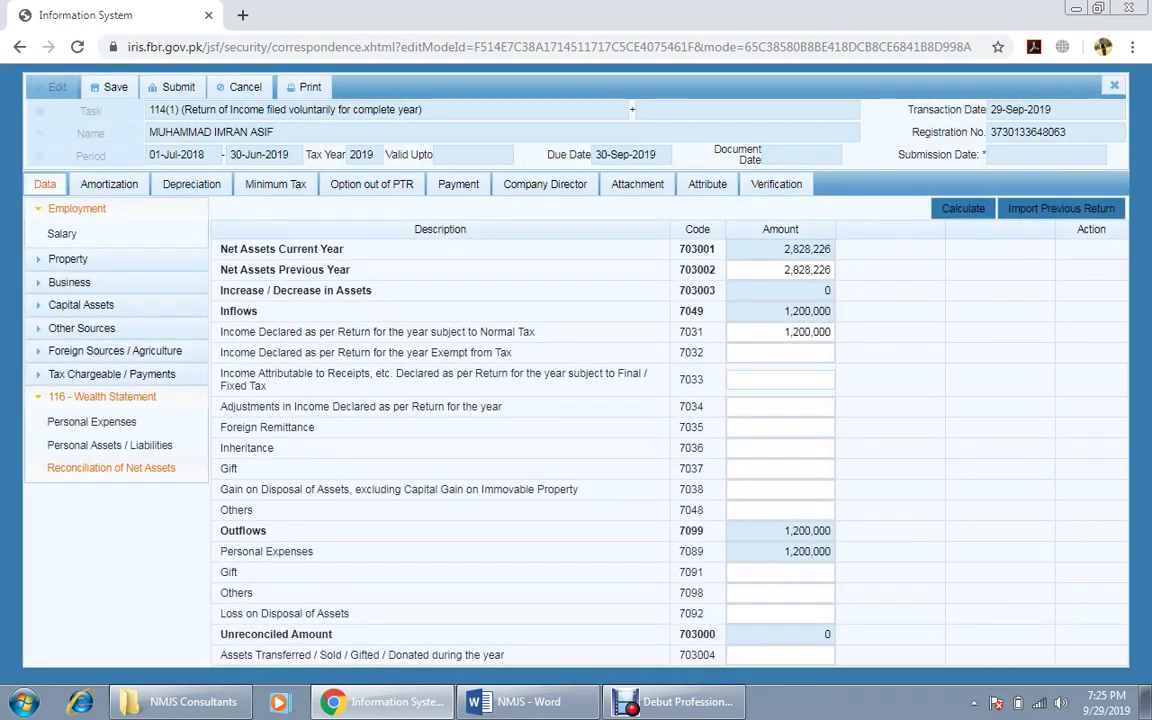